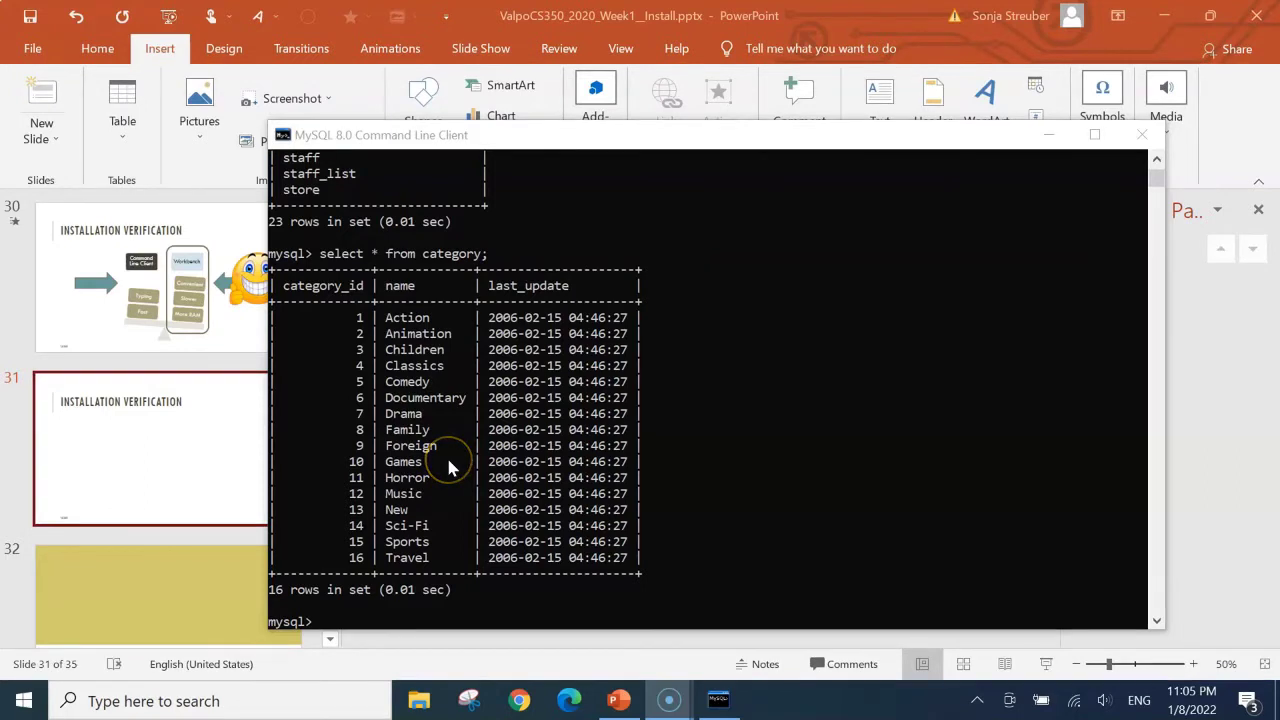
Launch MySQL Workbench 8.0 CE from the MySQL folder of the Start menu
click(25, 708)
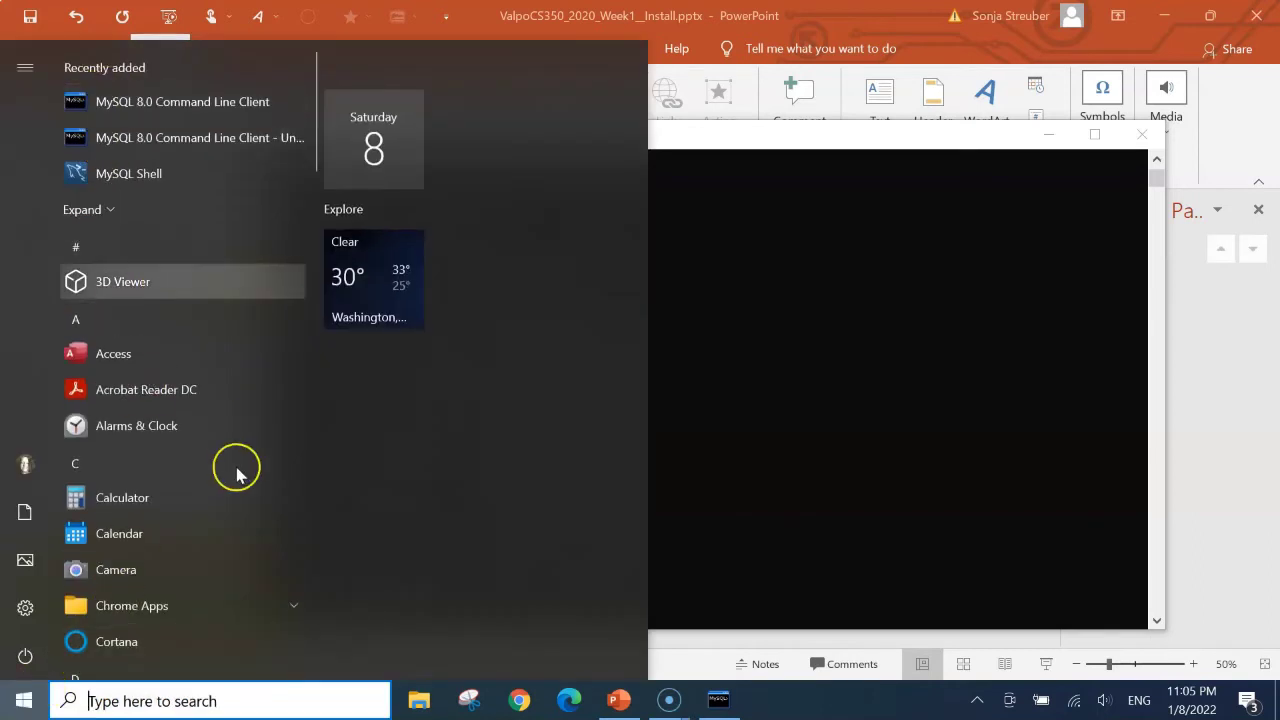
scroll(210, 505, down, 3)
scroll(209, 505, down, 12)
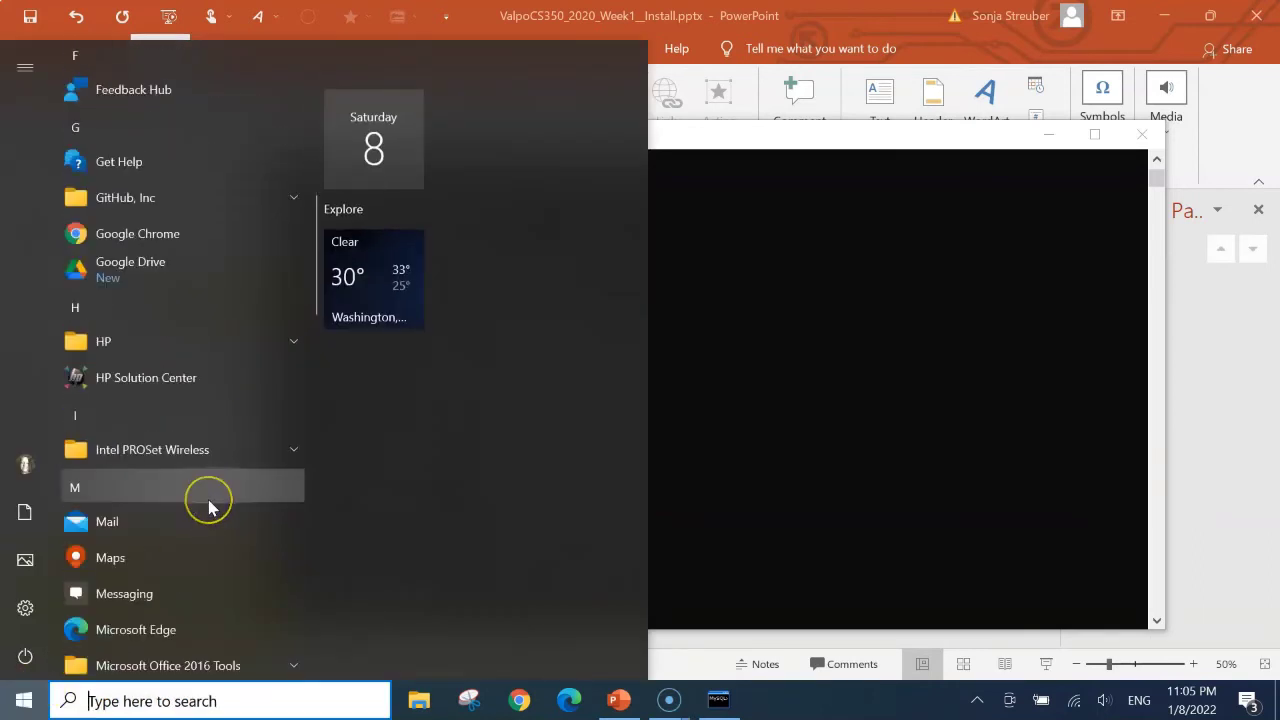
click(294, 358)
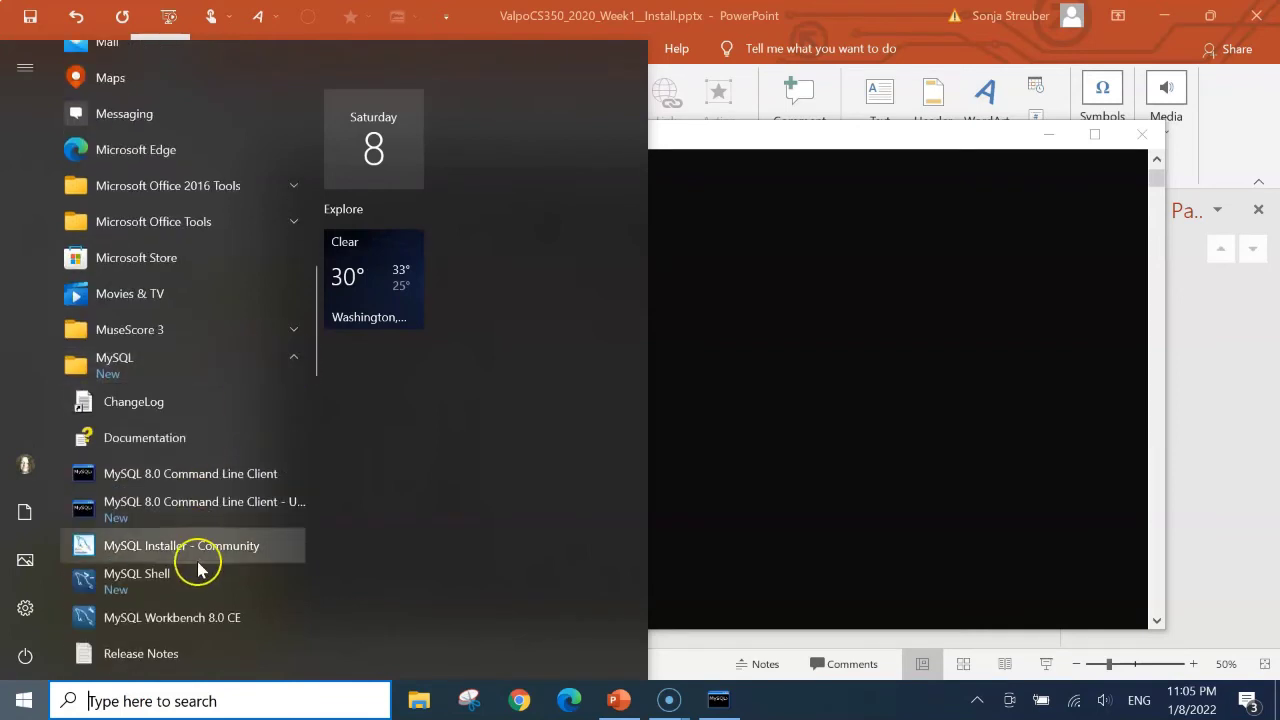
click(137, 627)
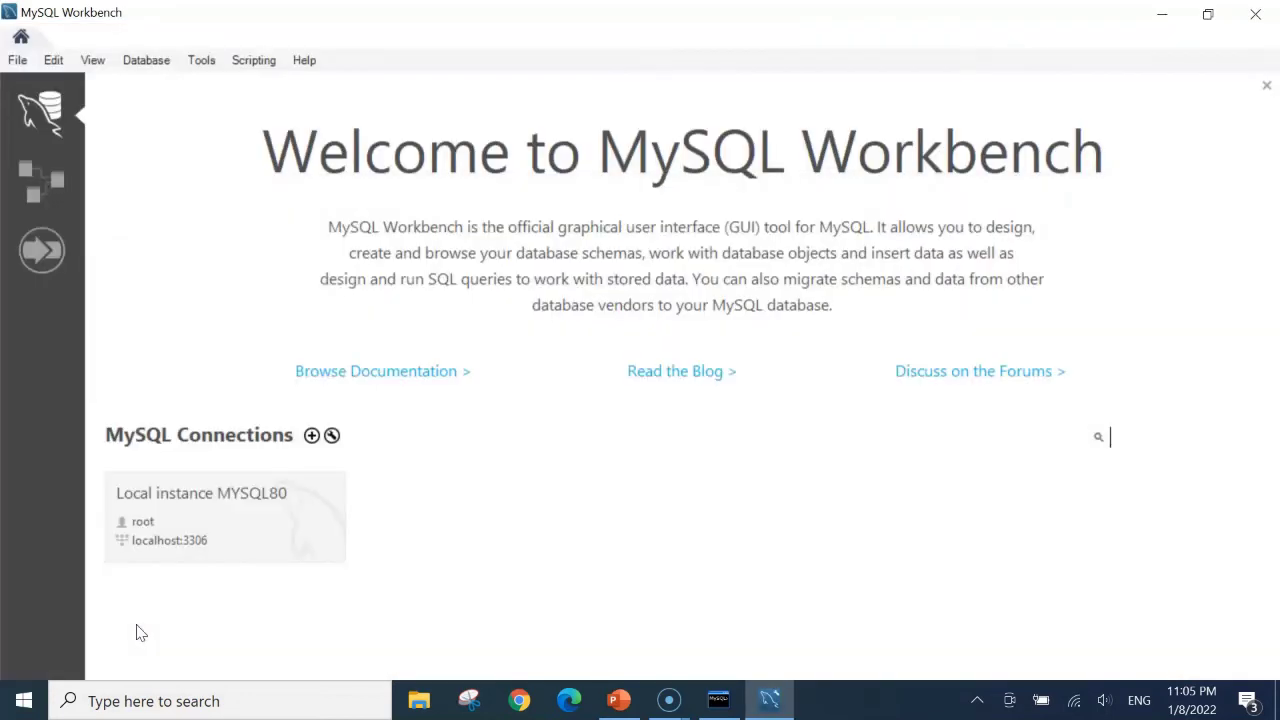
Connect to Local instance MYSQL80 from the Workbench home screen
click(260, 535)
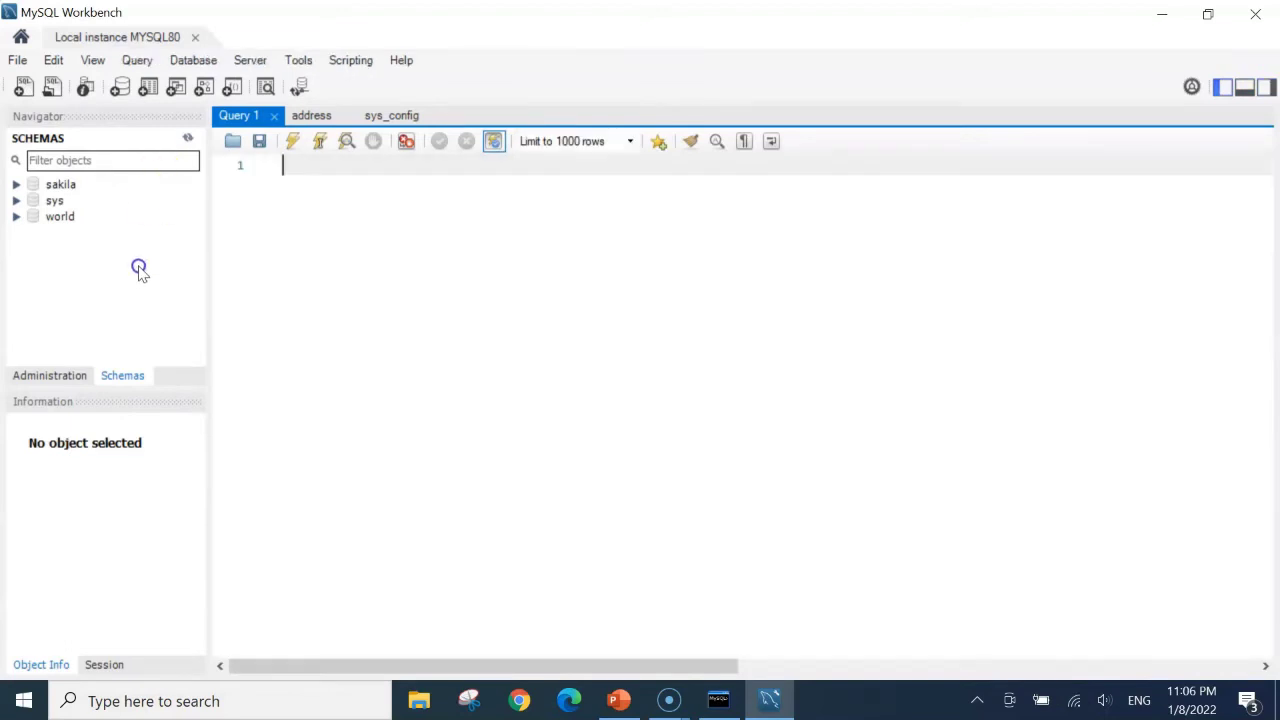
Open Administration > Server Status, showing the server Running with 53% CPU load and 5 connections
click(50, 378)
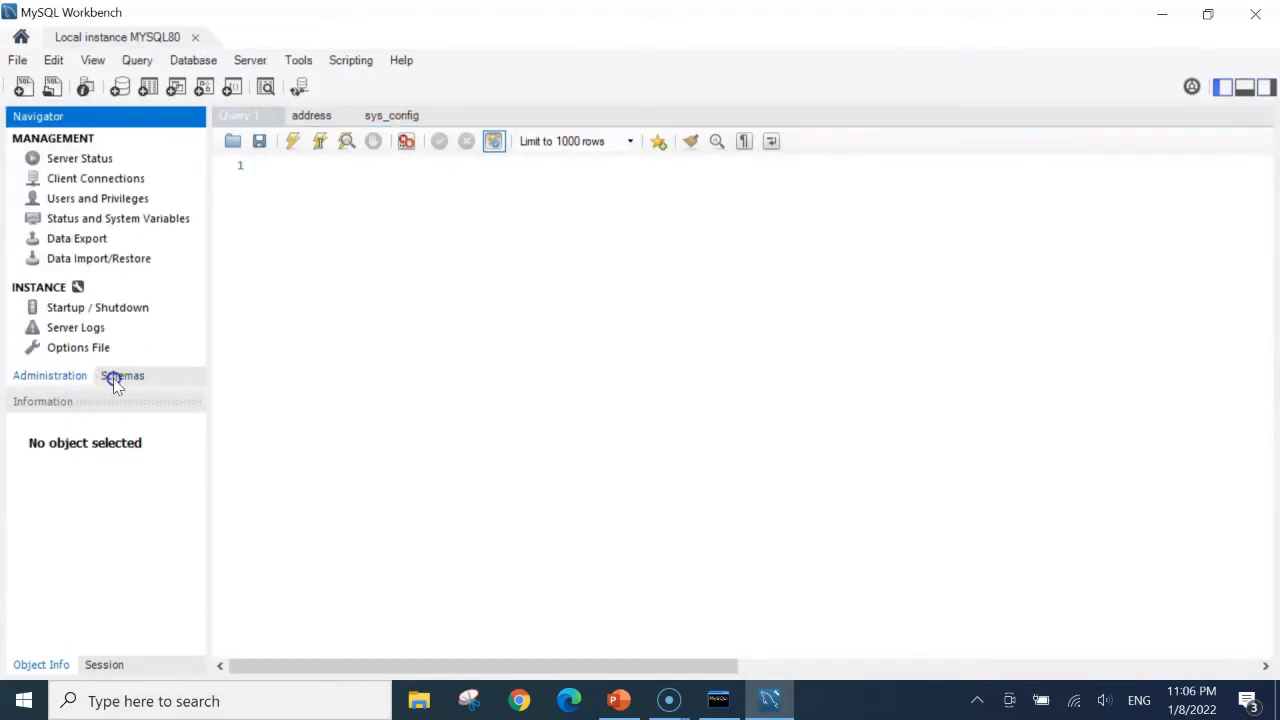
click(115, 383)
click(72, 380)
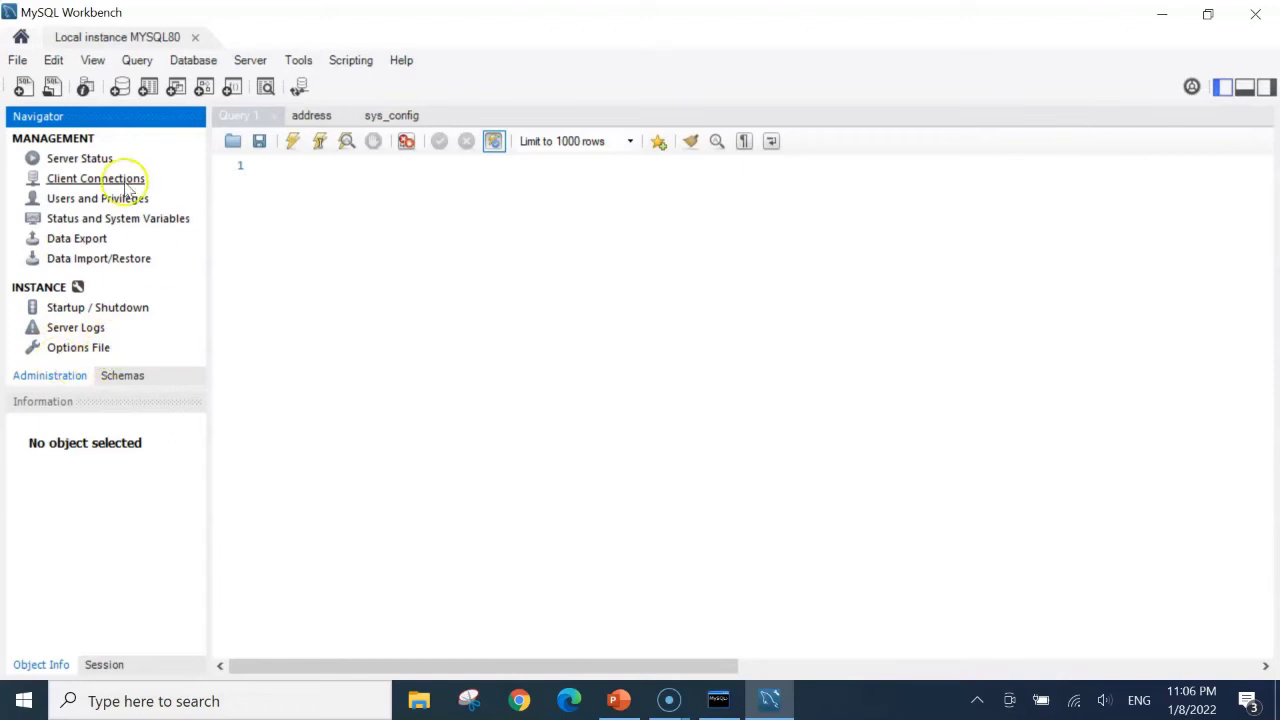
click(60, 165)
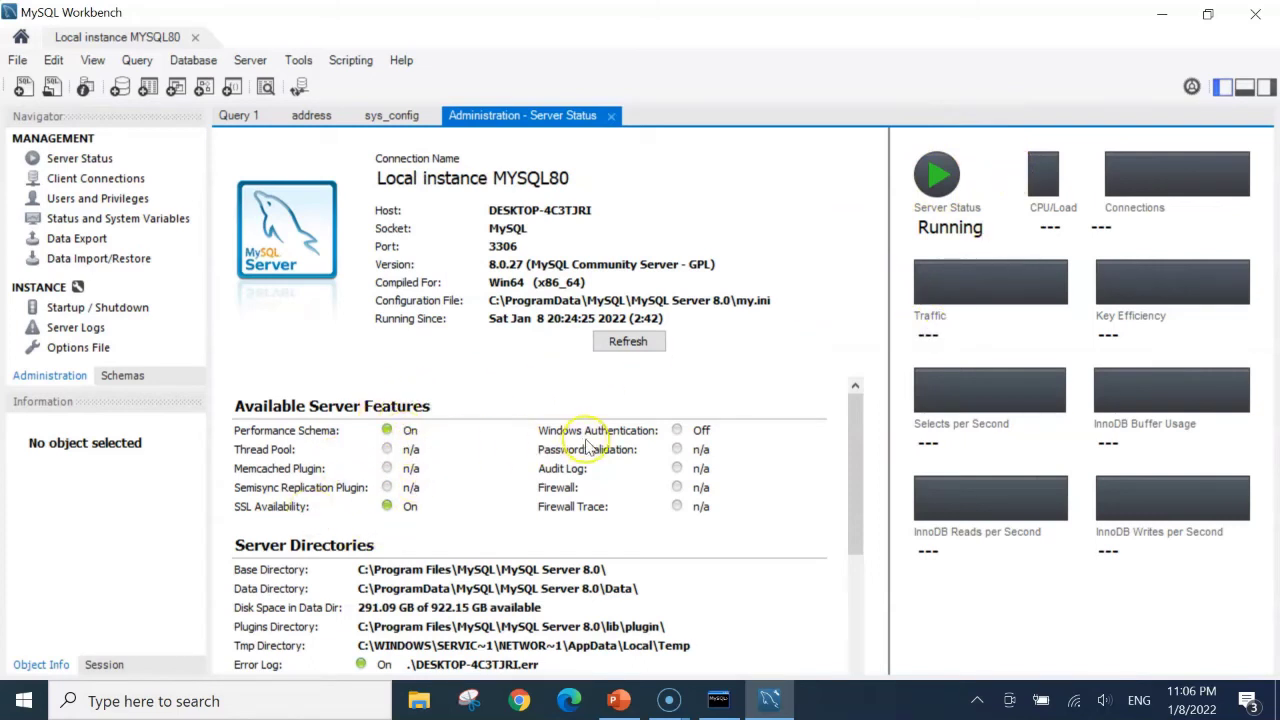
scroll(575, 483, down, 5)
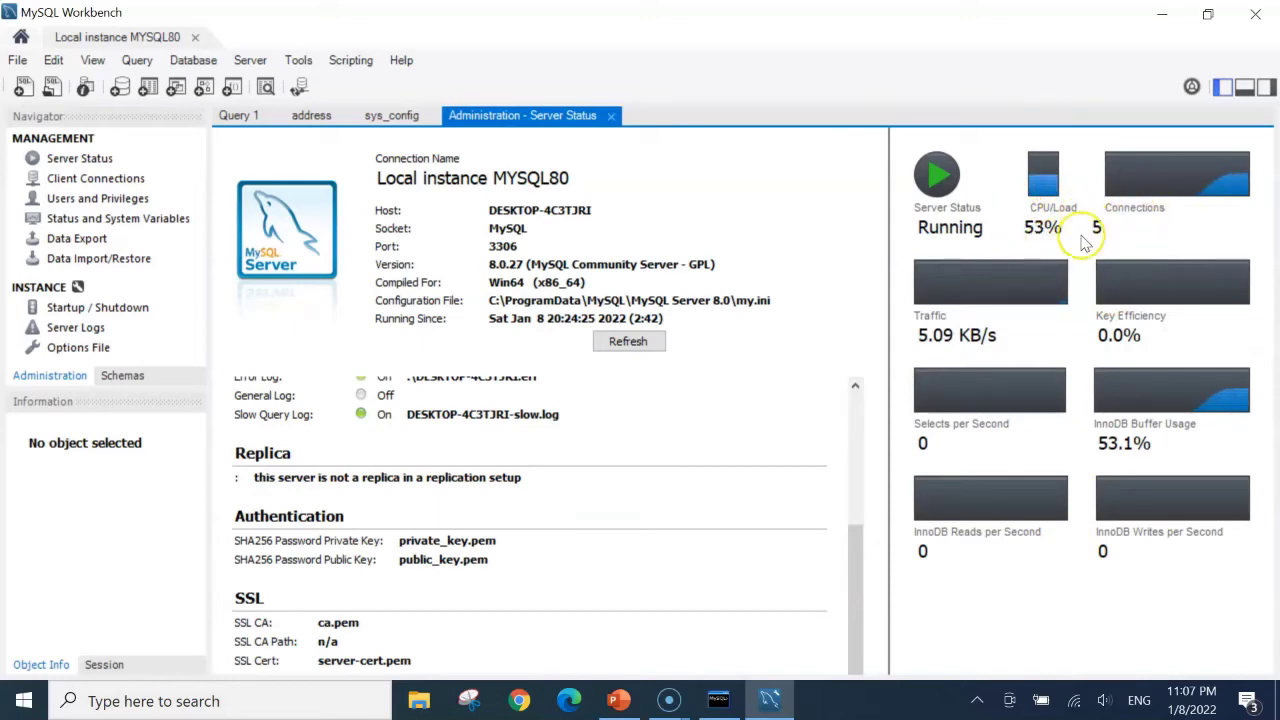
Check Client Connections, then view the first account's Account Limits and Administrative Roles in Users and Privileges
click(90, 182)
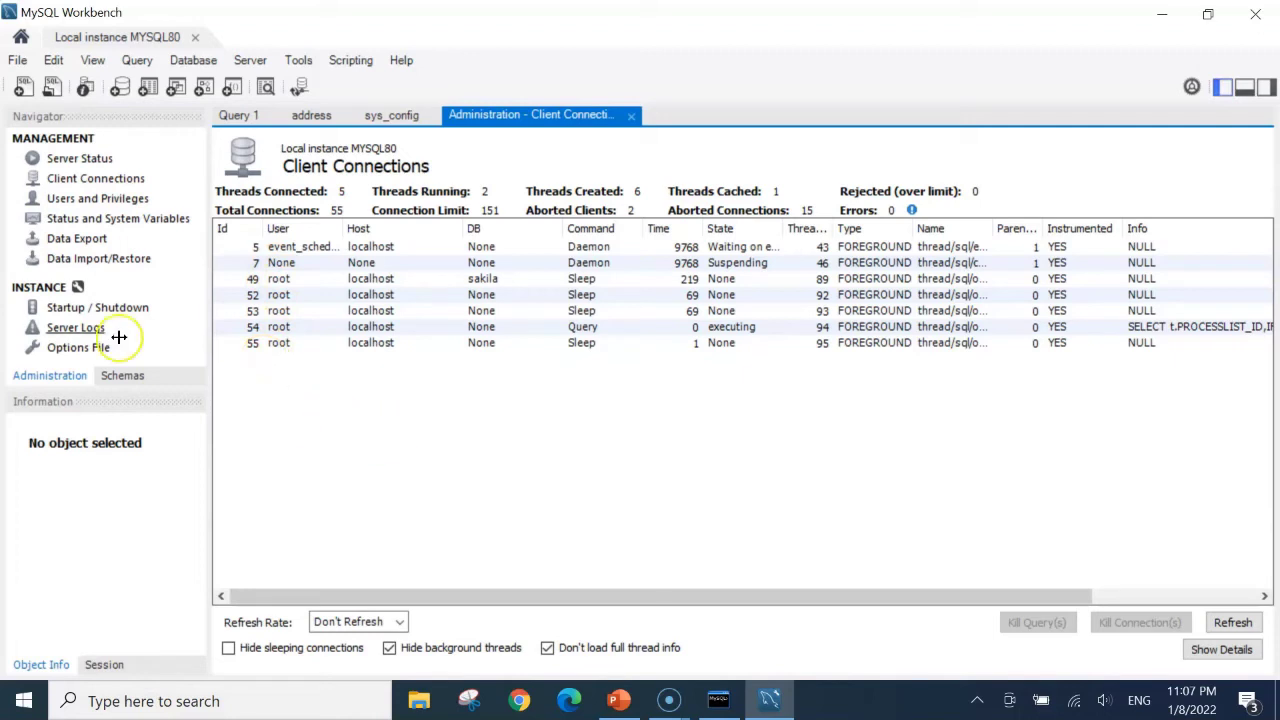
click(72, 203)
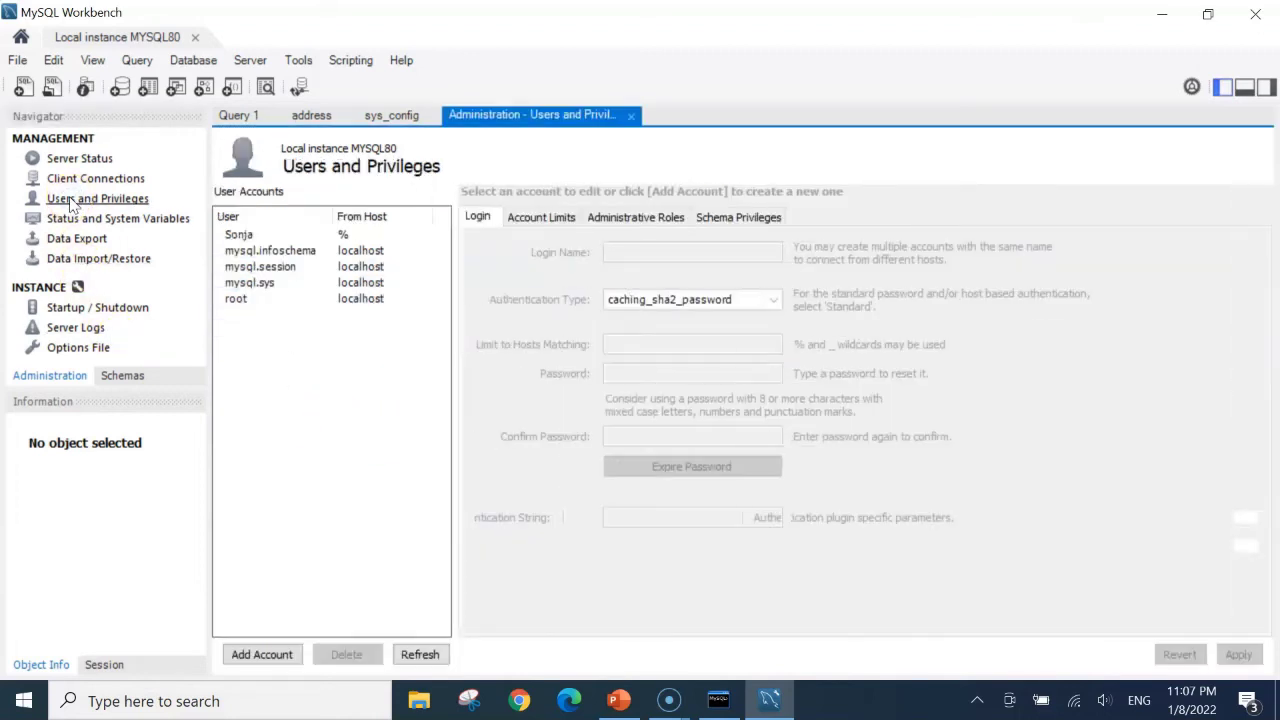
click(239, 237)
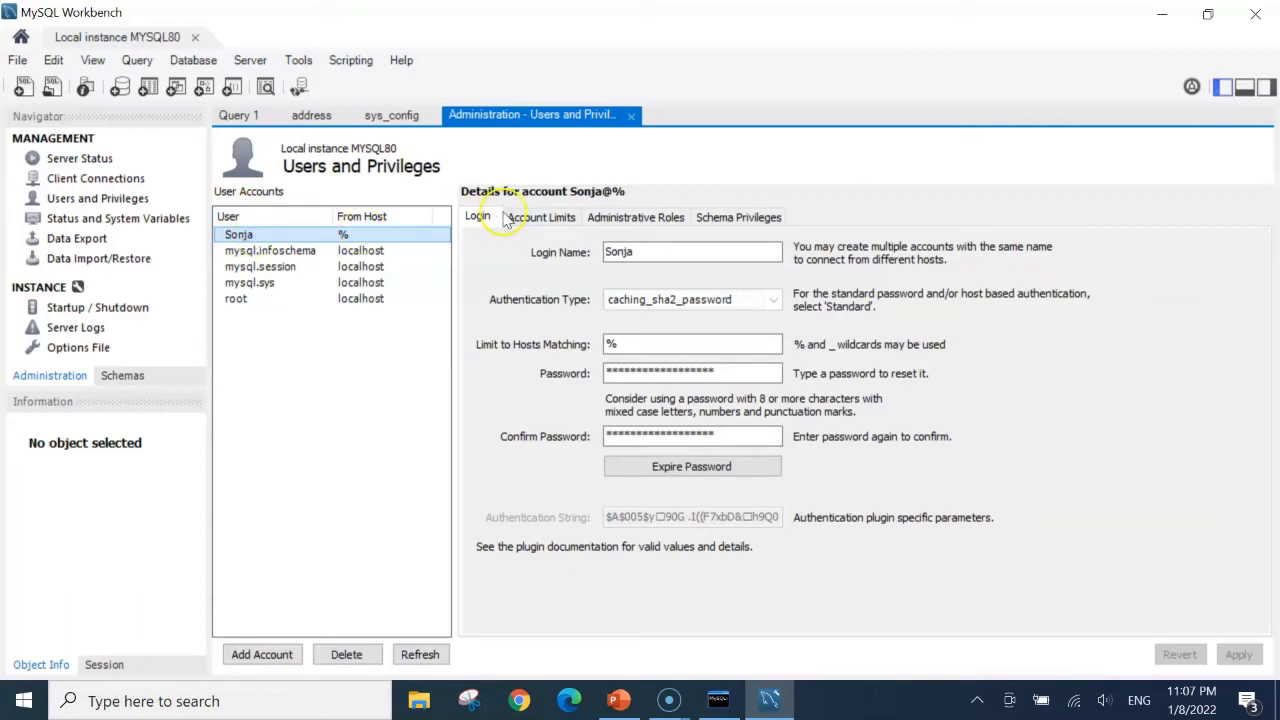
click(545, 220)
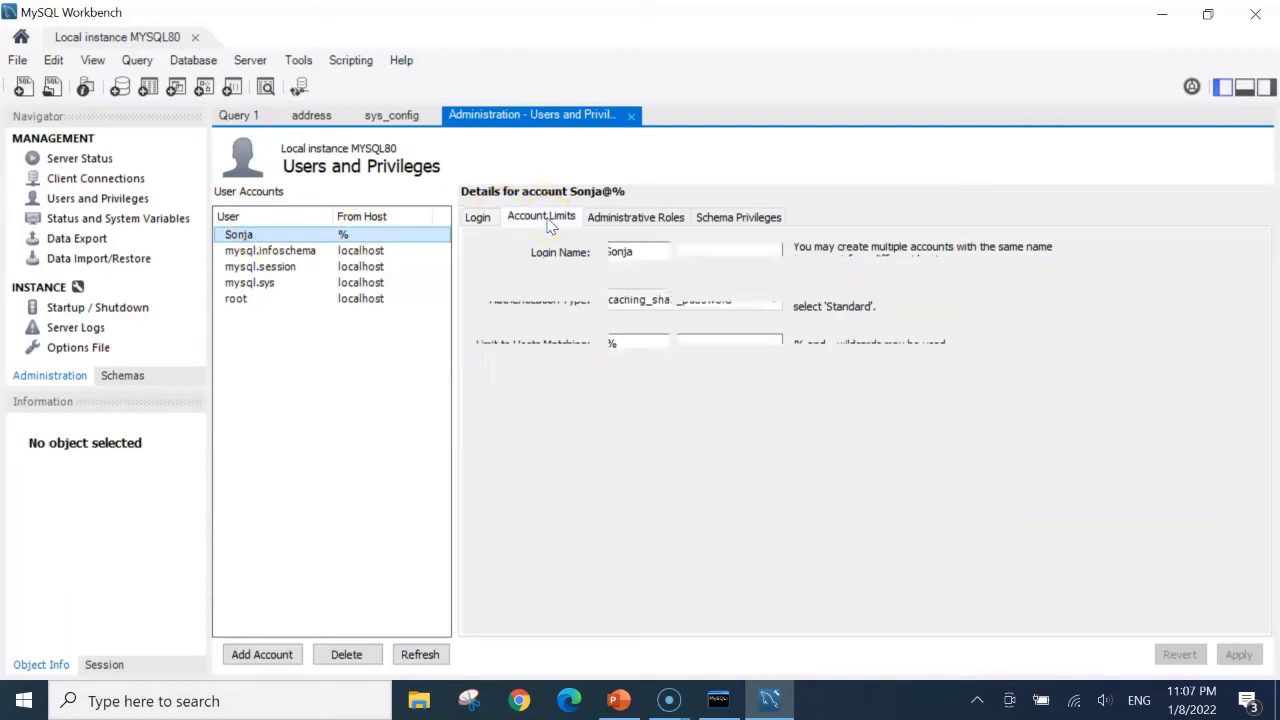
click(617, 220)
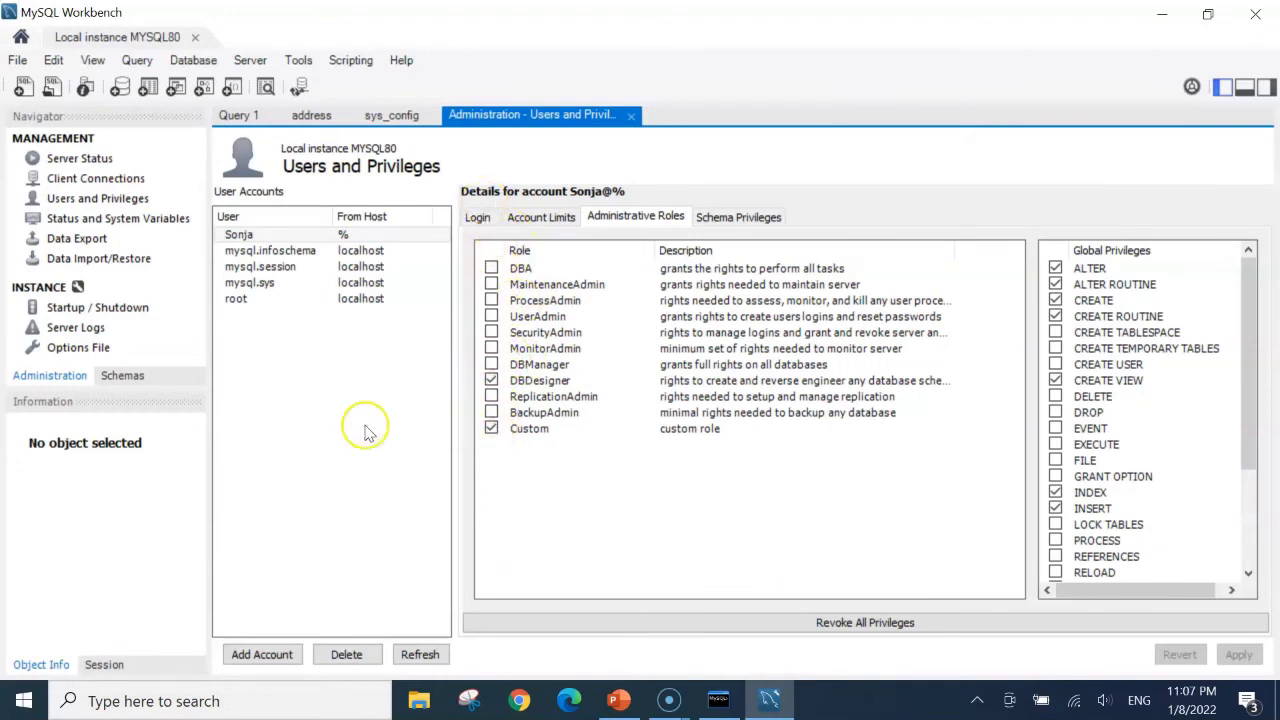
Browse the System Variables list and the Data Export page
click(60, 219)
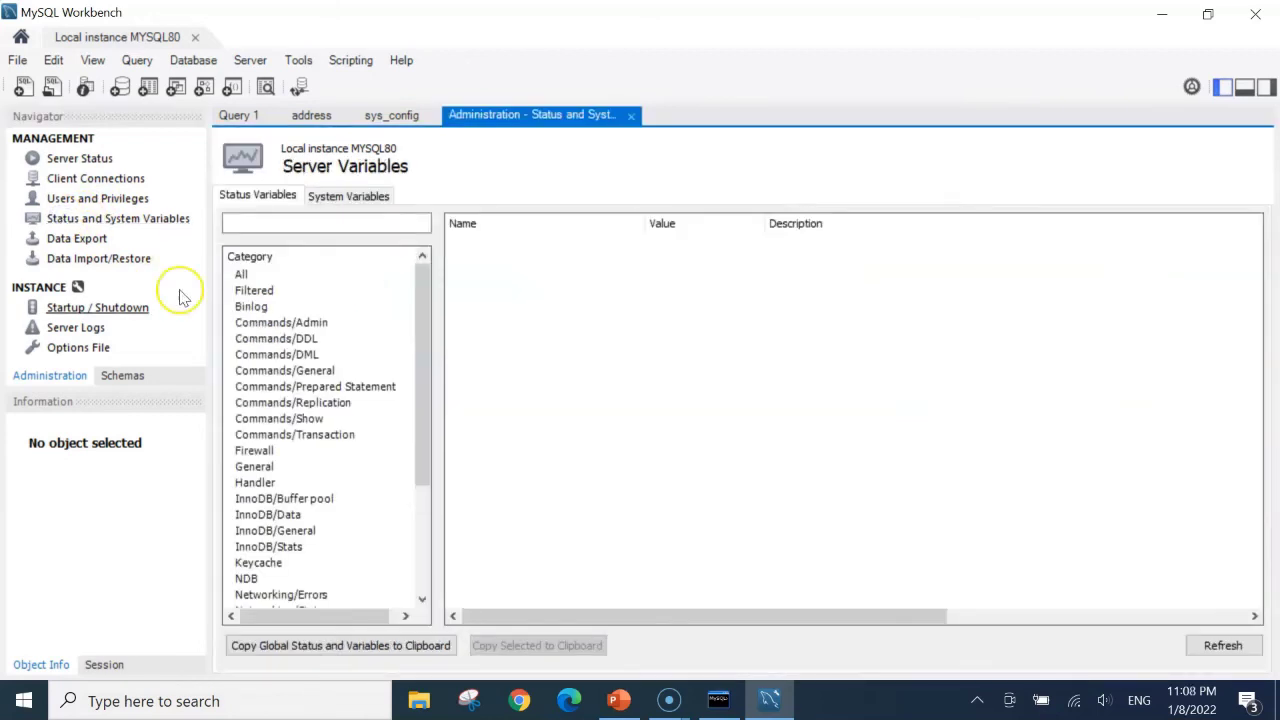
click(340, 197)
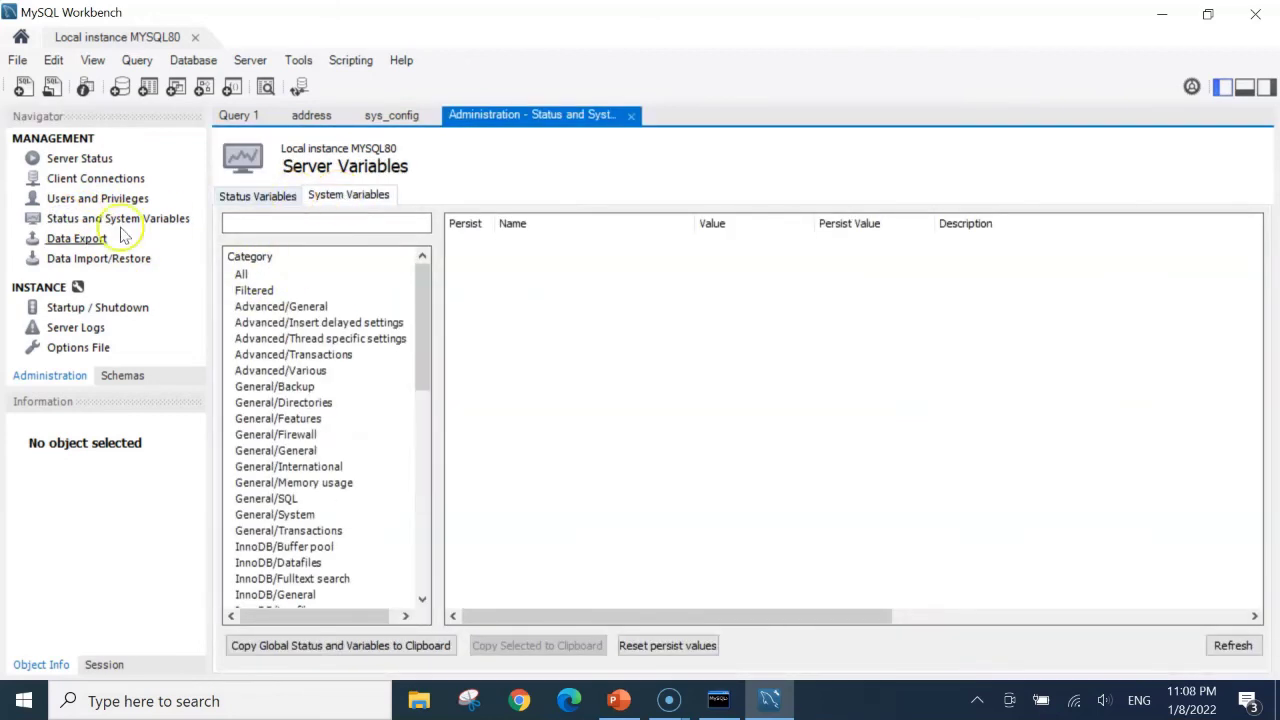
click(54, 244)
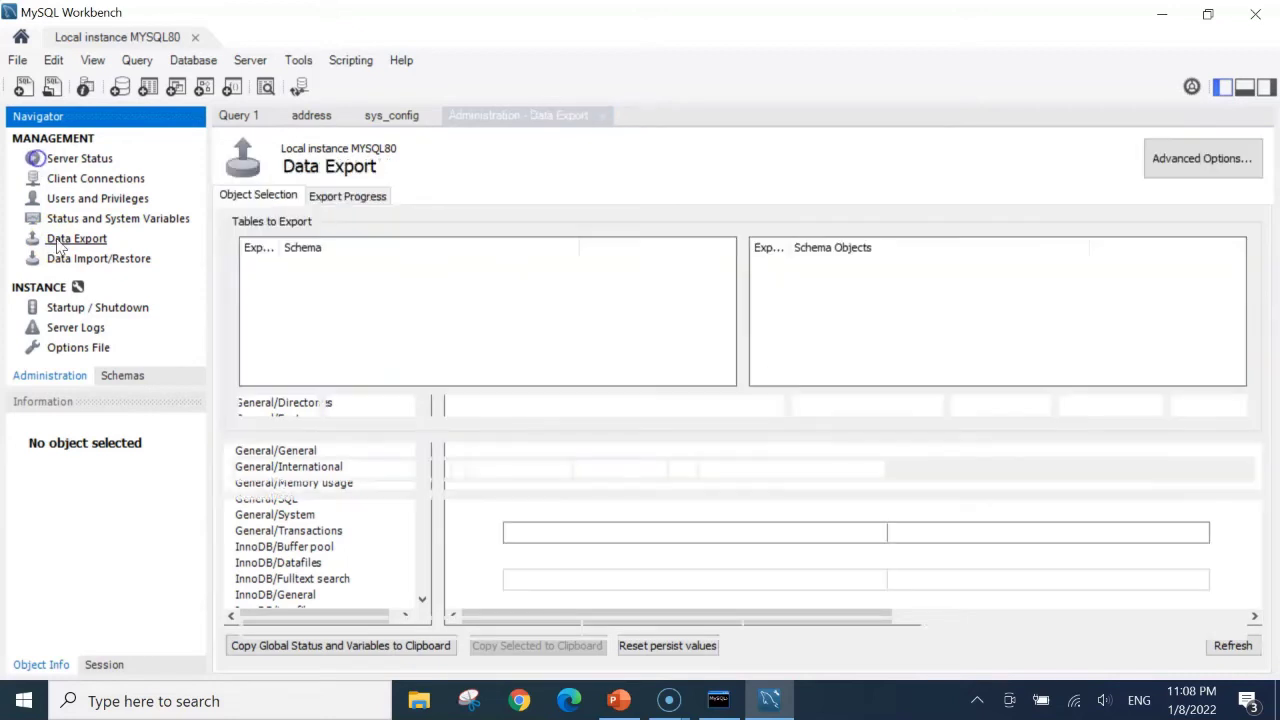
Set Data Import/Restore to import from the self-contained file export.sql
click(60, 262)
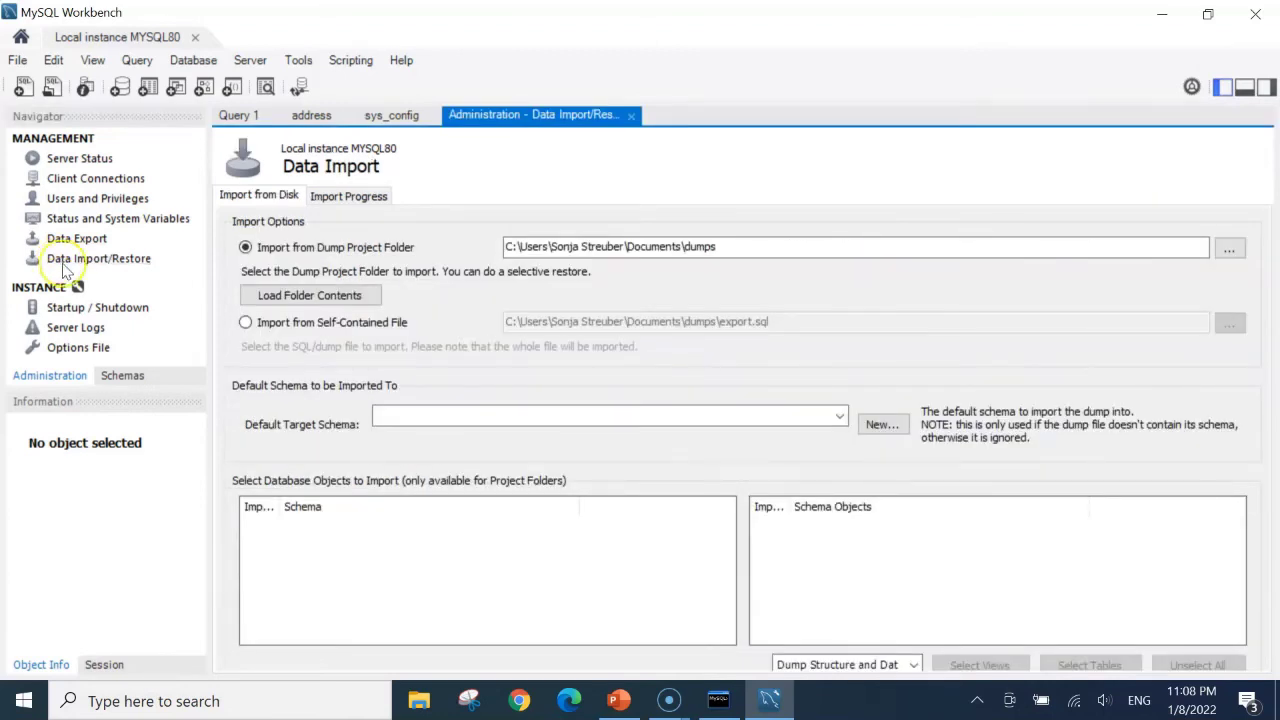
click(245, 323)
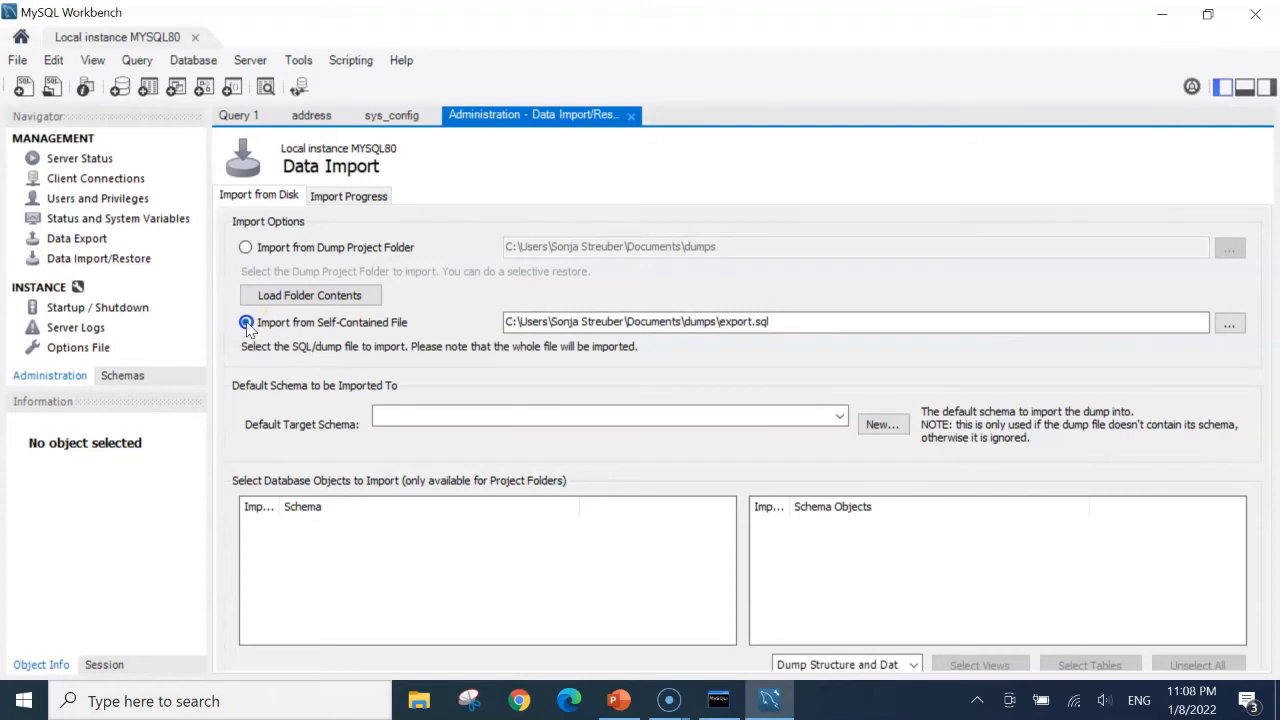
click(250, 322)
click(122, 376)
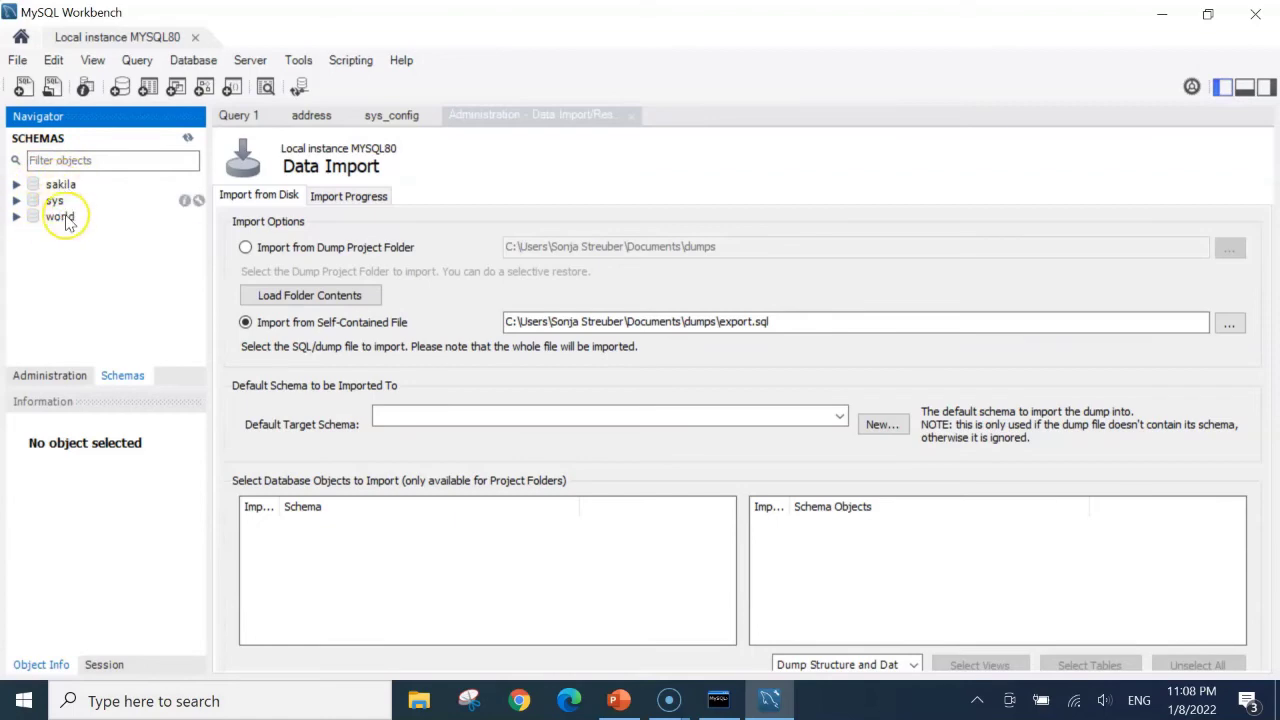
Review the earlier database and sakila table listings in the Command Line Client, then return to Workbench
click(716, 700)
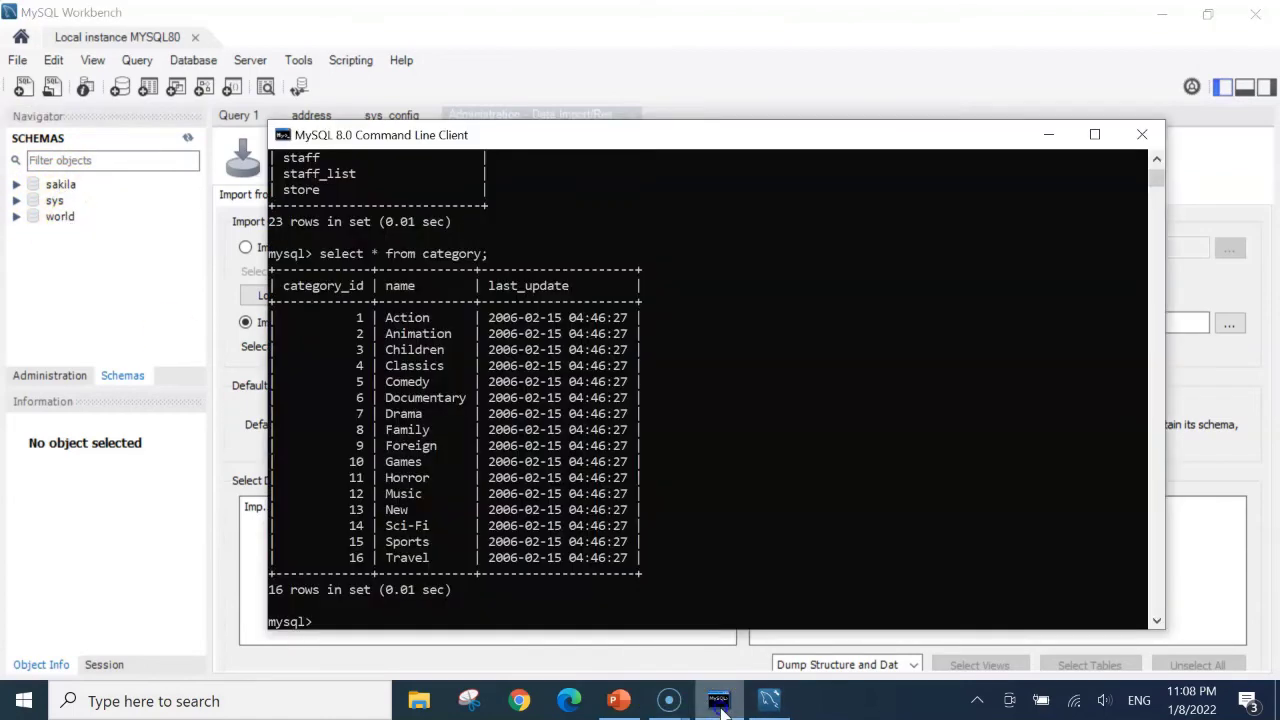
scroll(528, 395, up, 14)
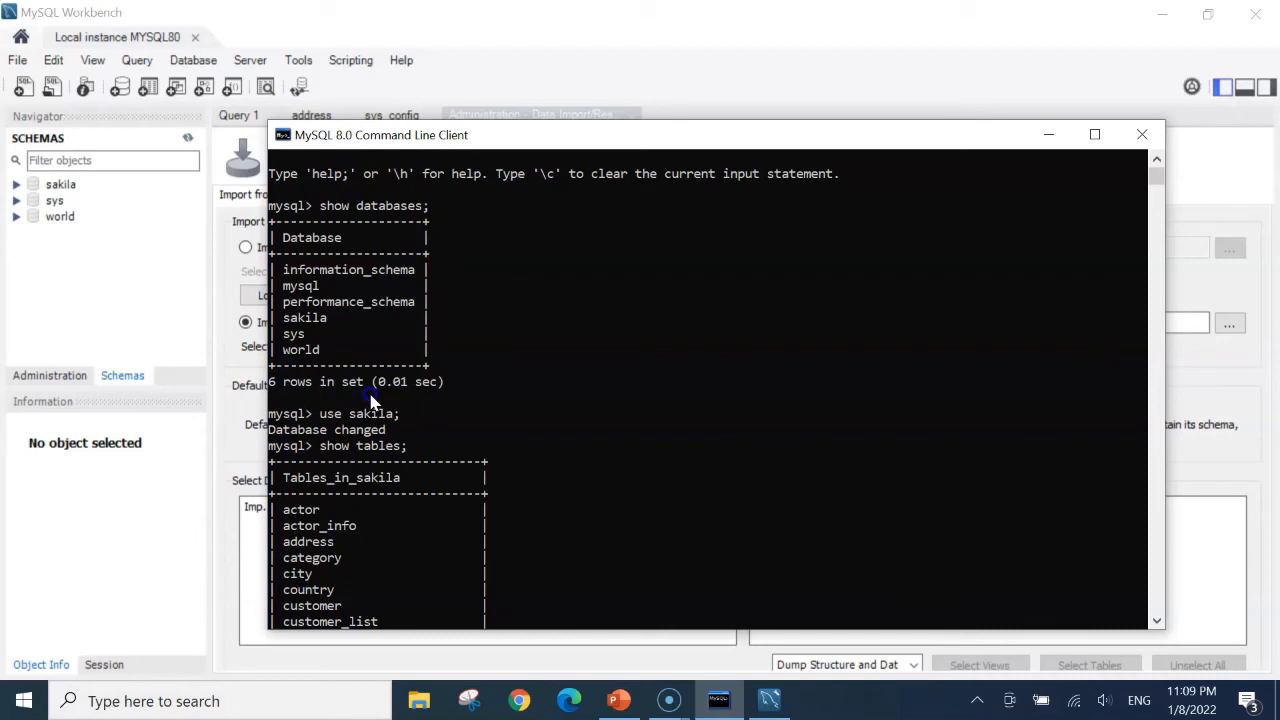
drag(533, 135, 507, 116)
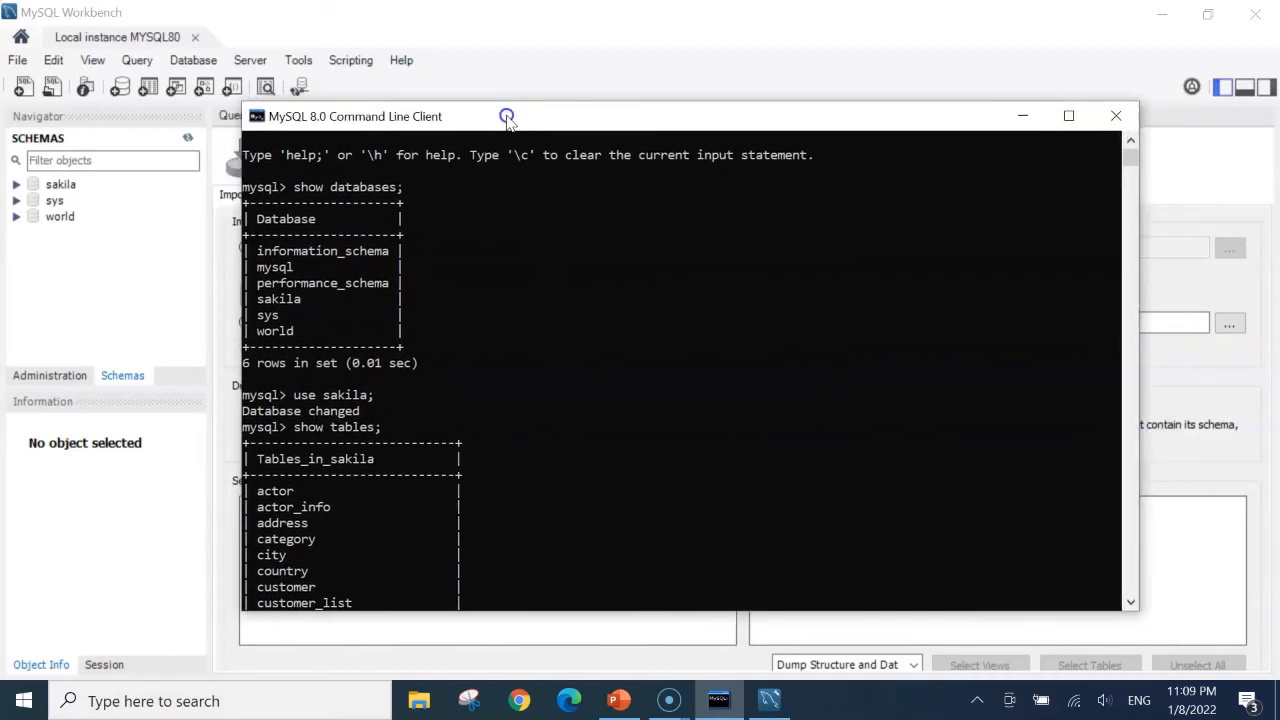
click(383, 22)
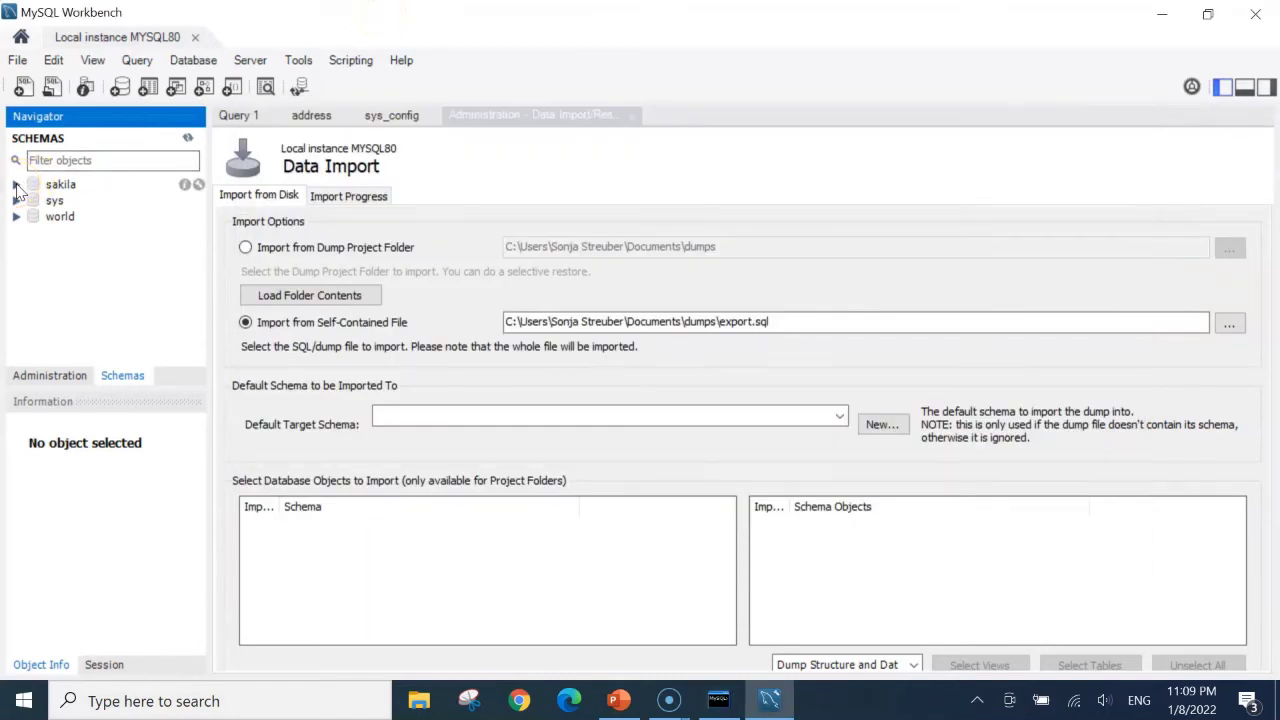
Expand sakila's tables and inspect the category table's details and Columns list
click(16, 185)
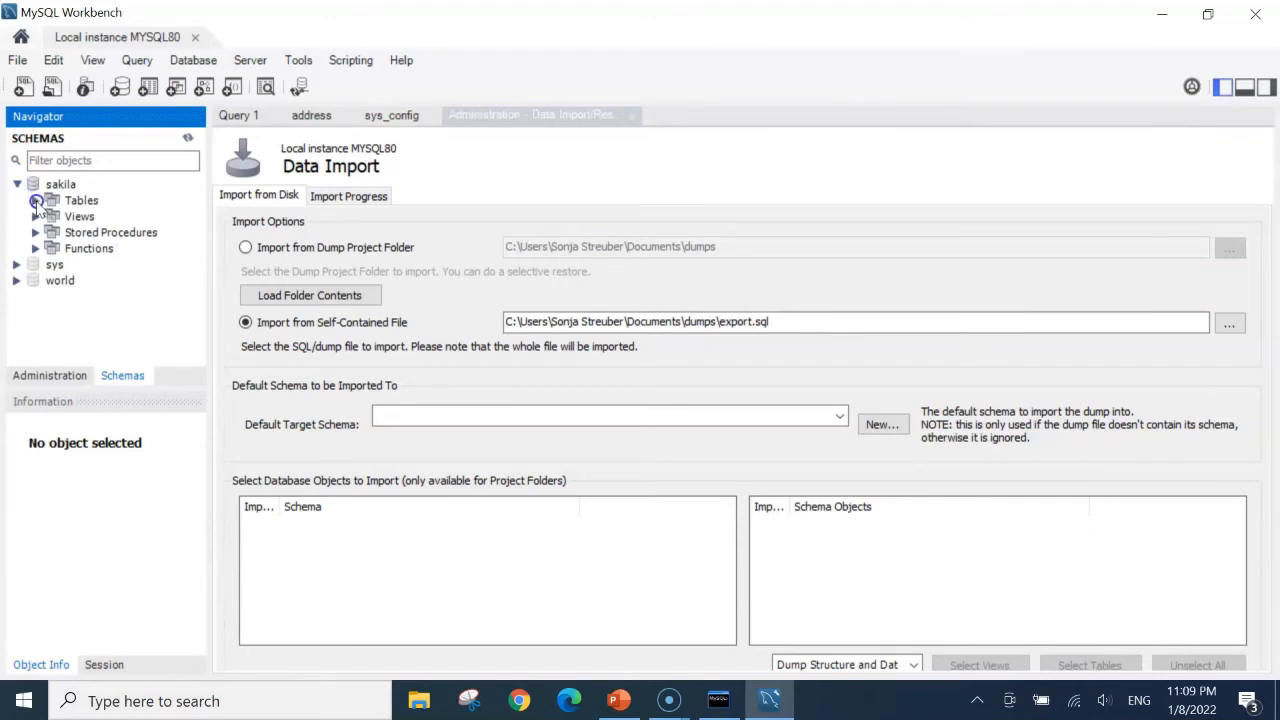
click(36, 201)
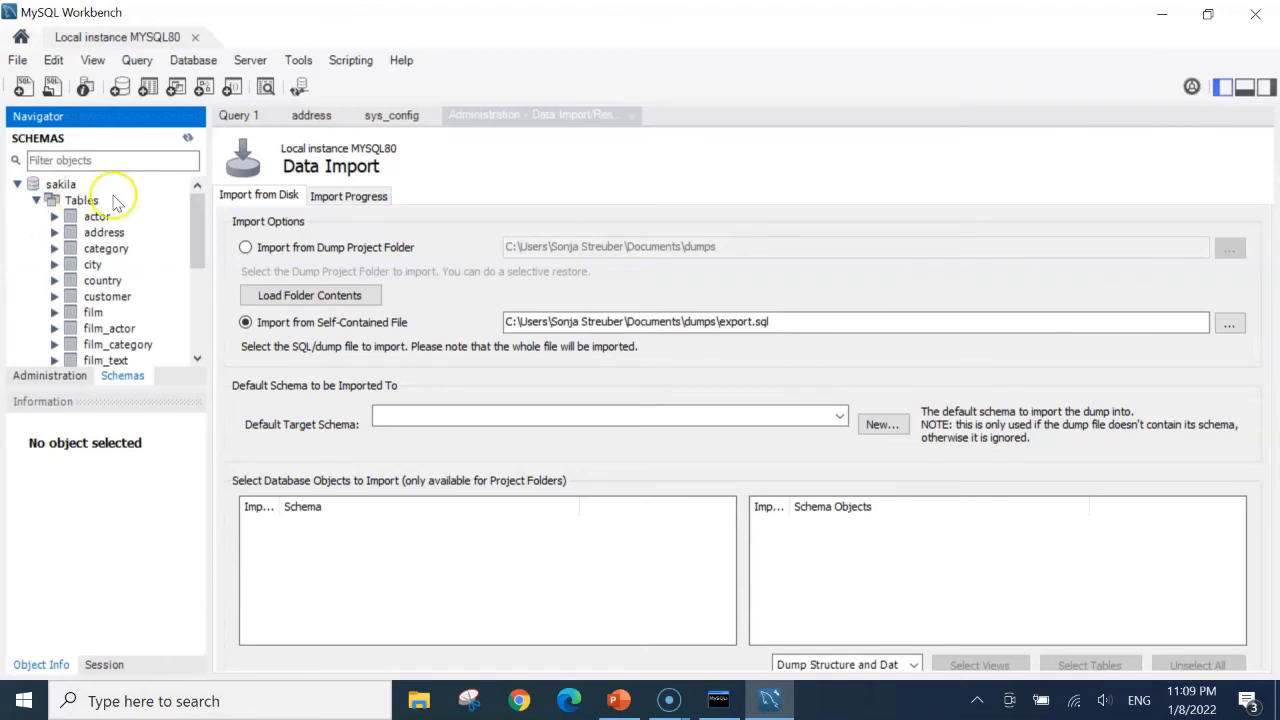
click(54, 249)
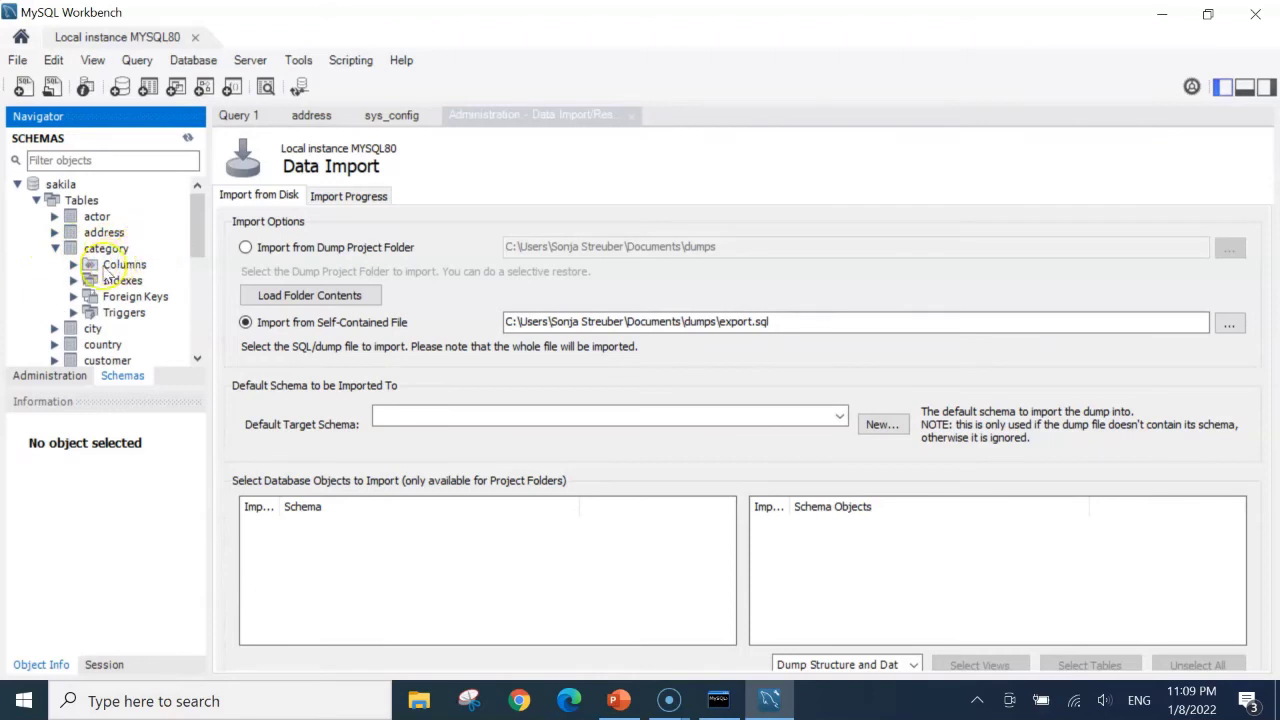
mouse_move(150, 256)
click(152, 250)
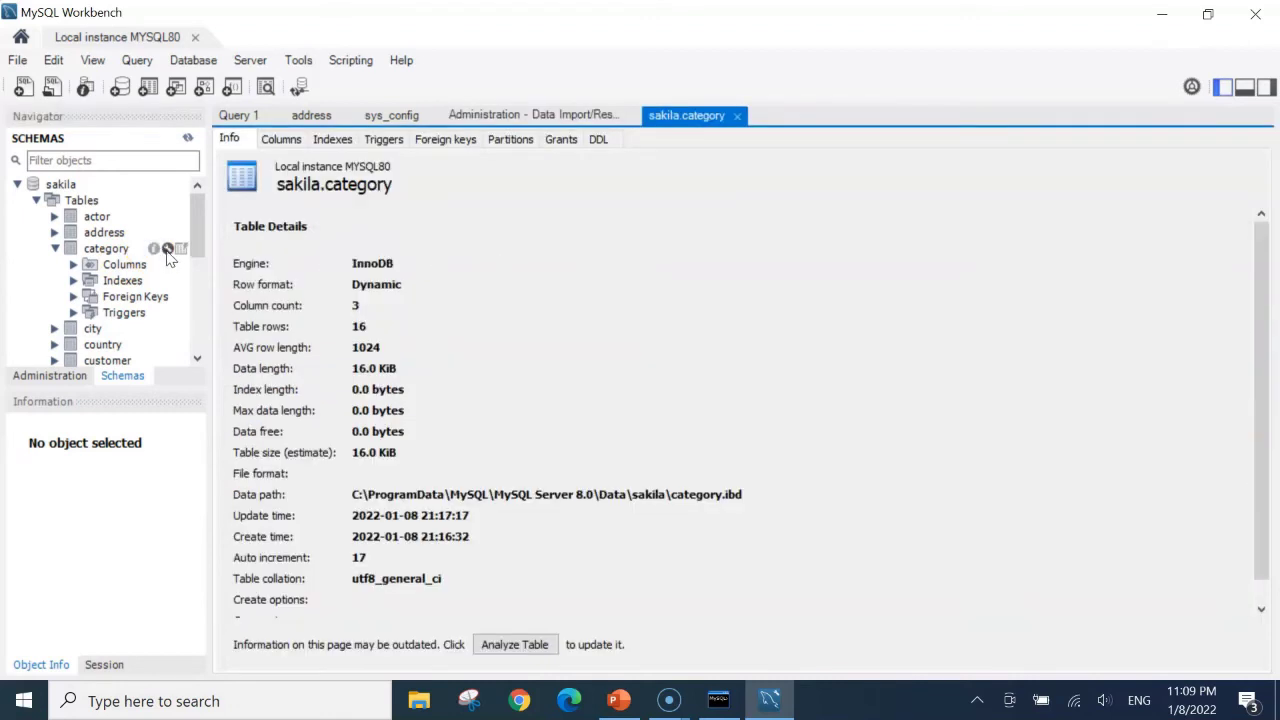
click(169, 250)
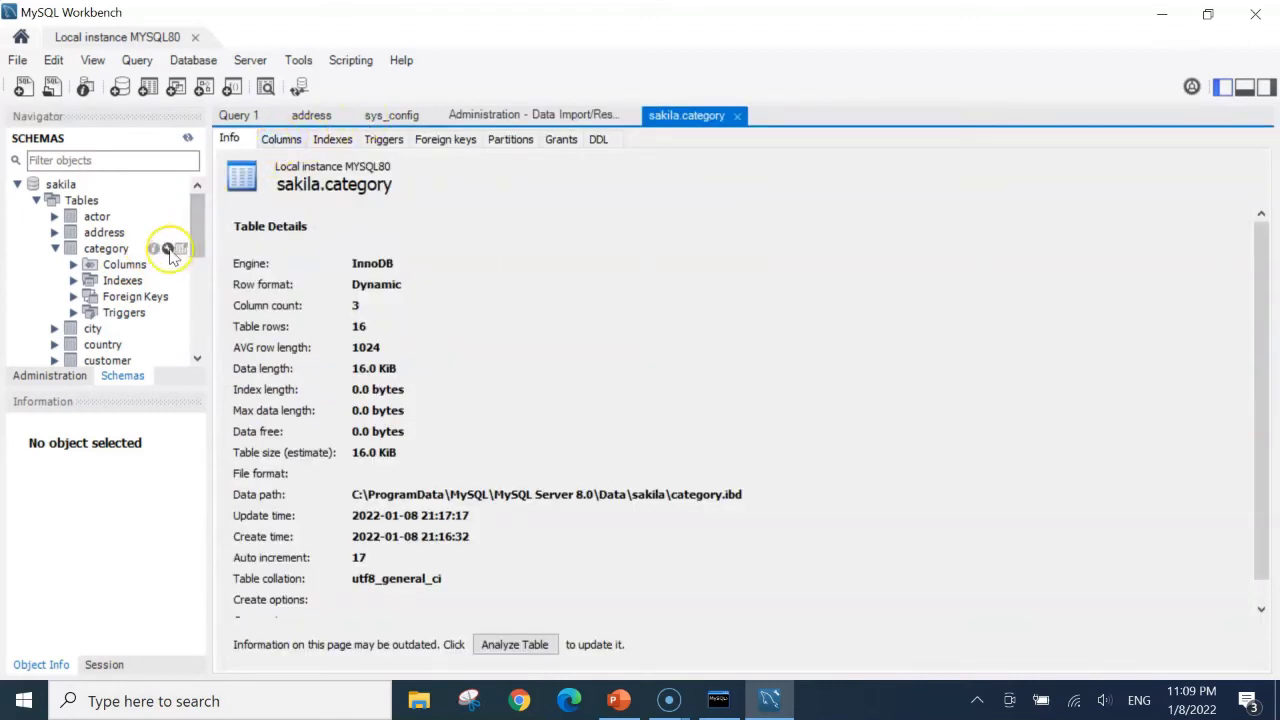
click(286, 141)
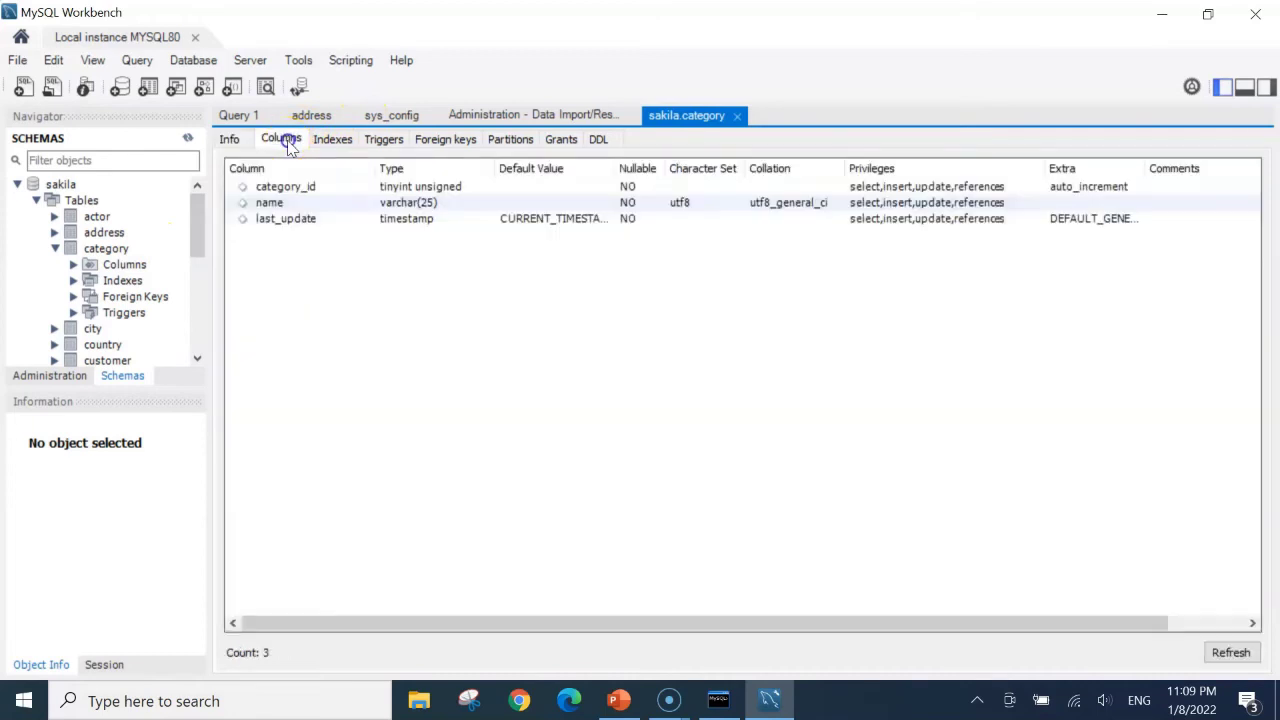
Open the category table in the Alter Table editor, showing category_id, name and last_update
mouse_move(168, 248)
click(168, 248)
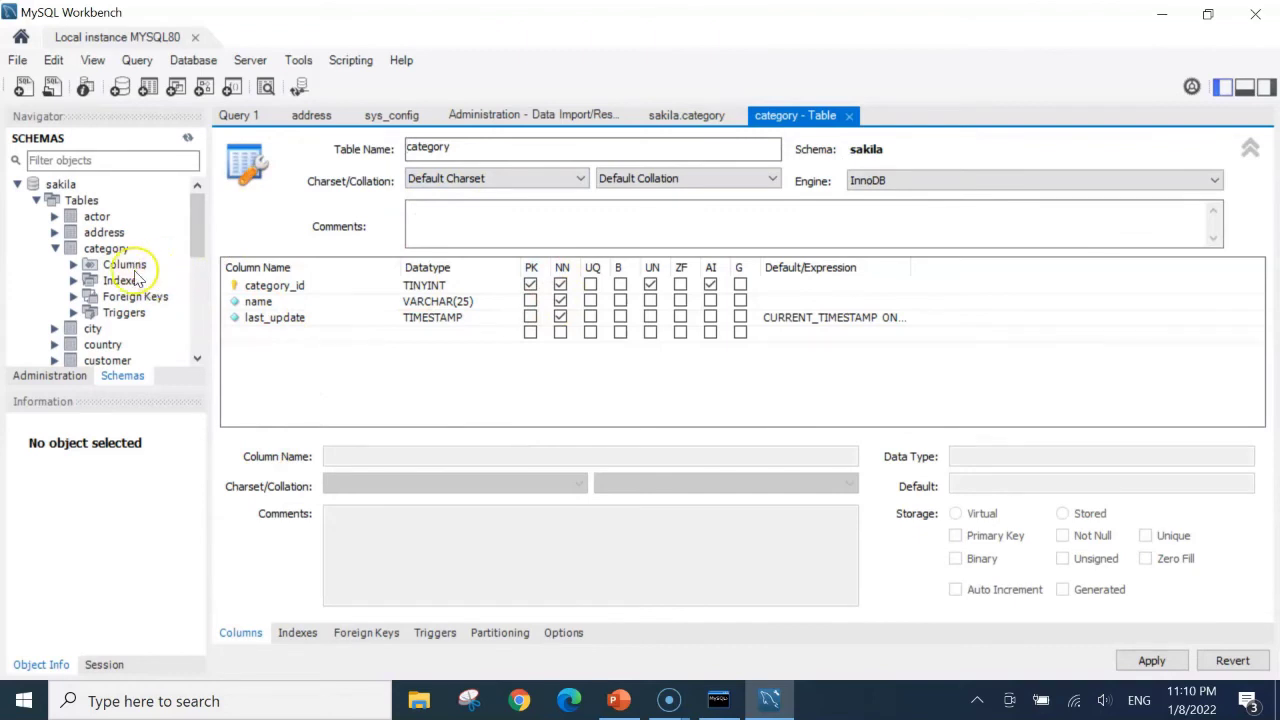
mouse_move(165, 249)
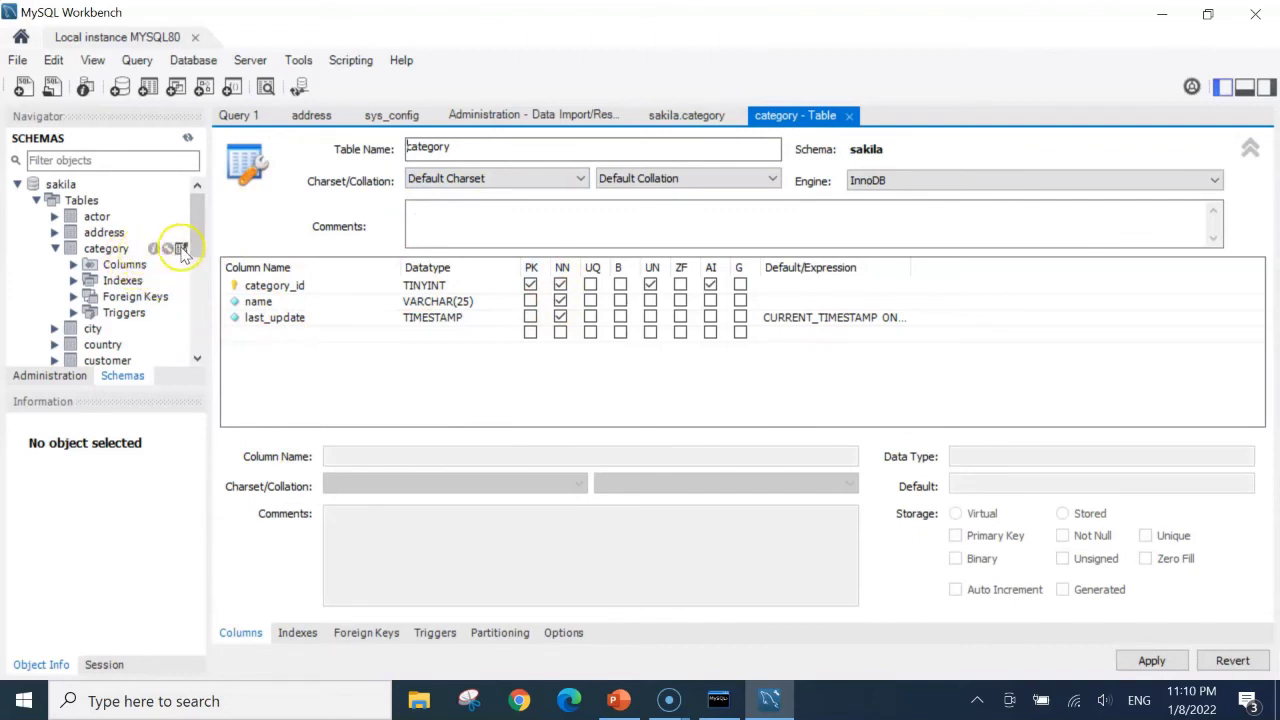
Run SELECT * FROM sakila.category and compare its 16 rows with the console output
click(181, 249)
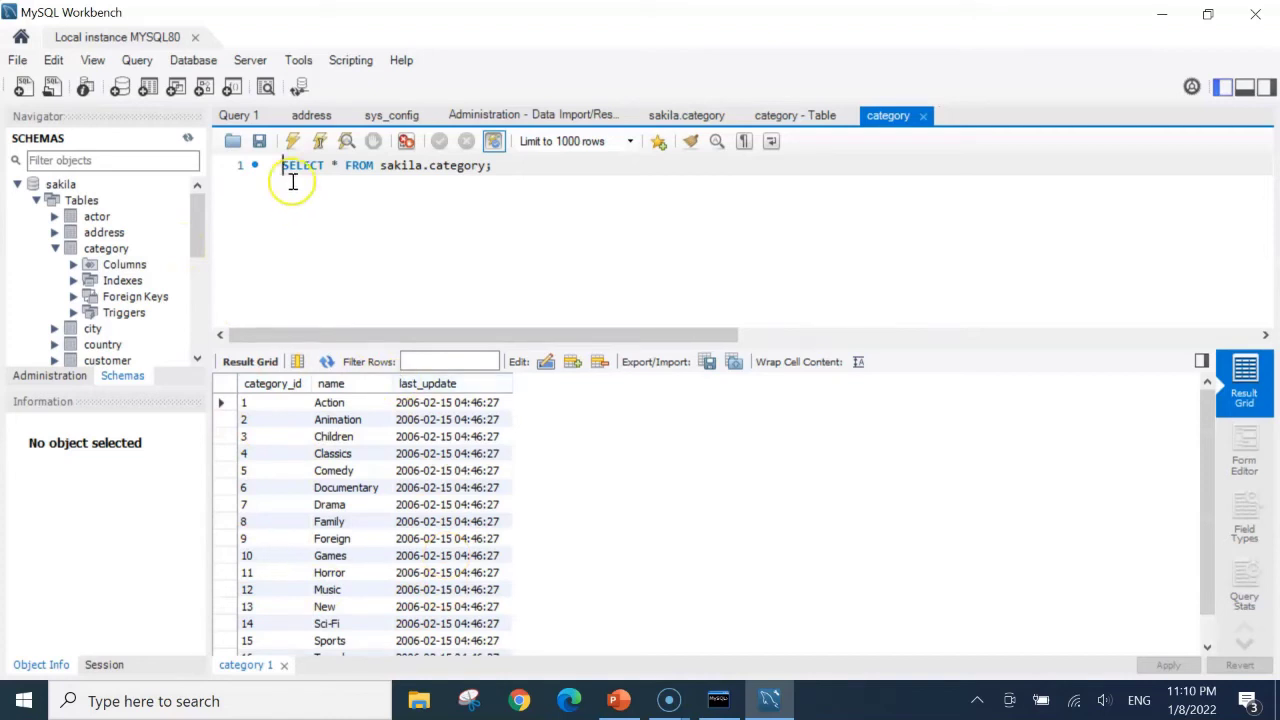
drag(280, 165, 500, 166)
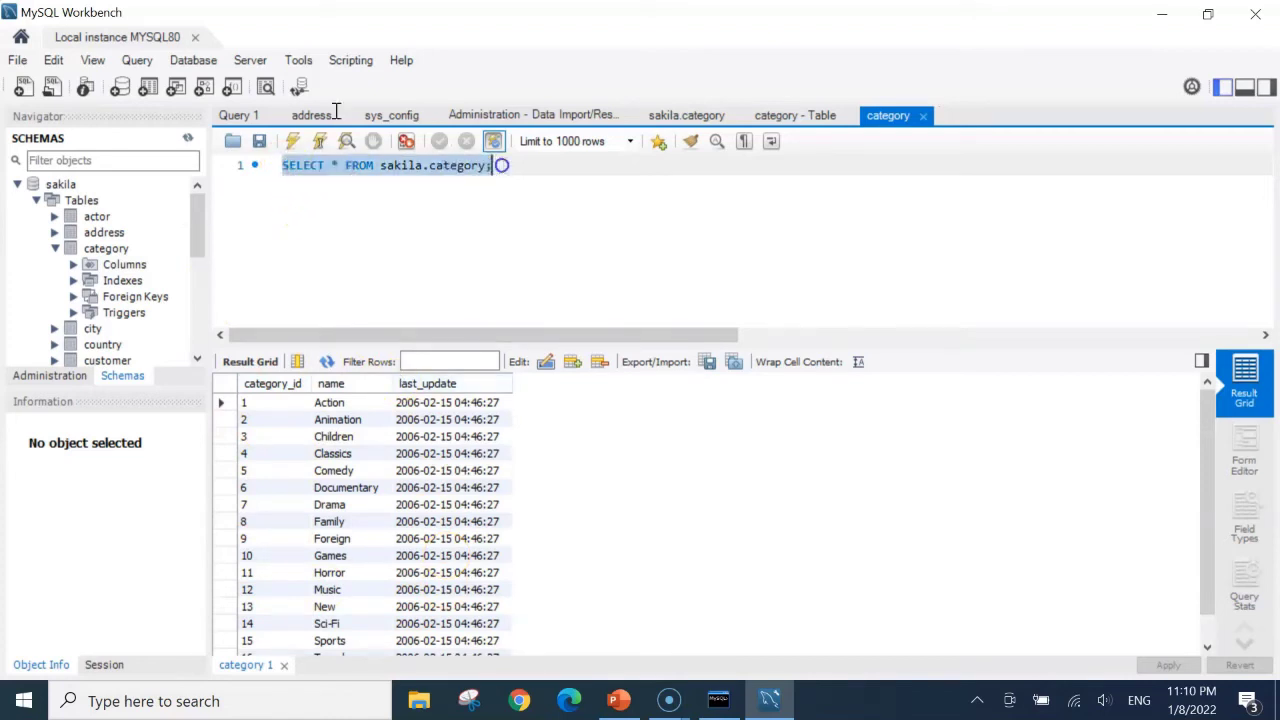
click(719, 699)
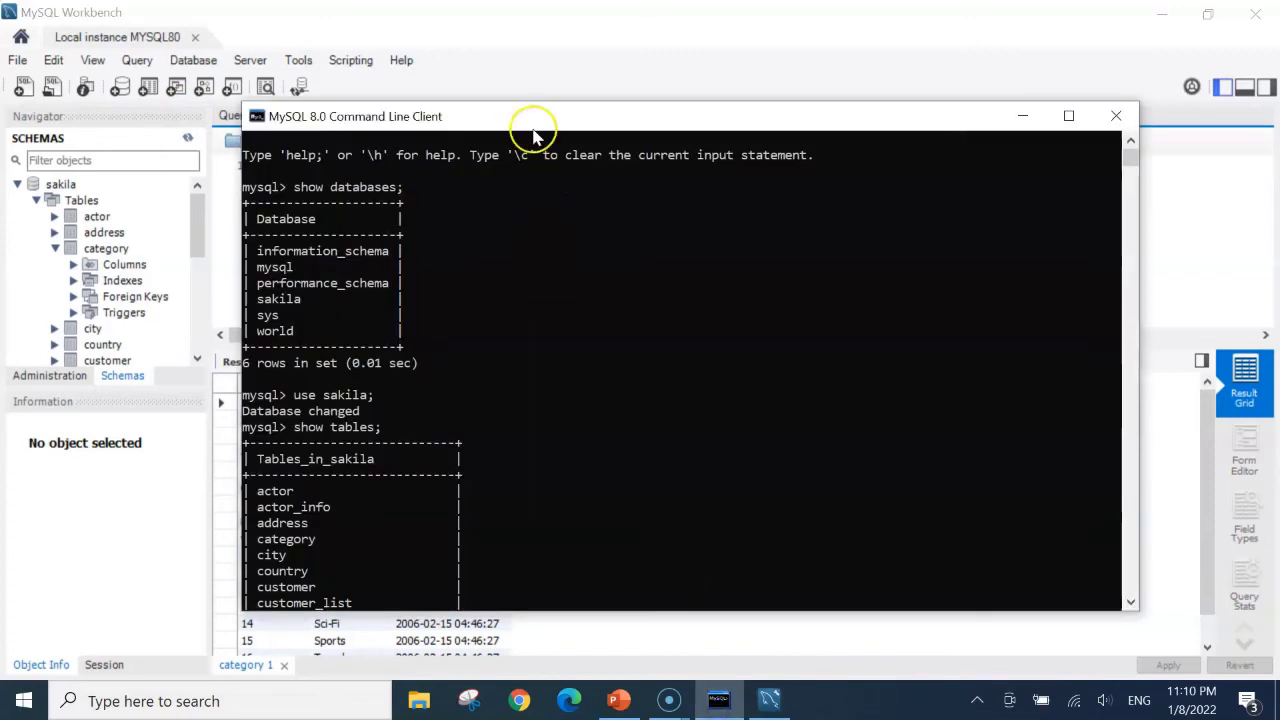
drag(532, 120, 810, 92)
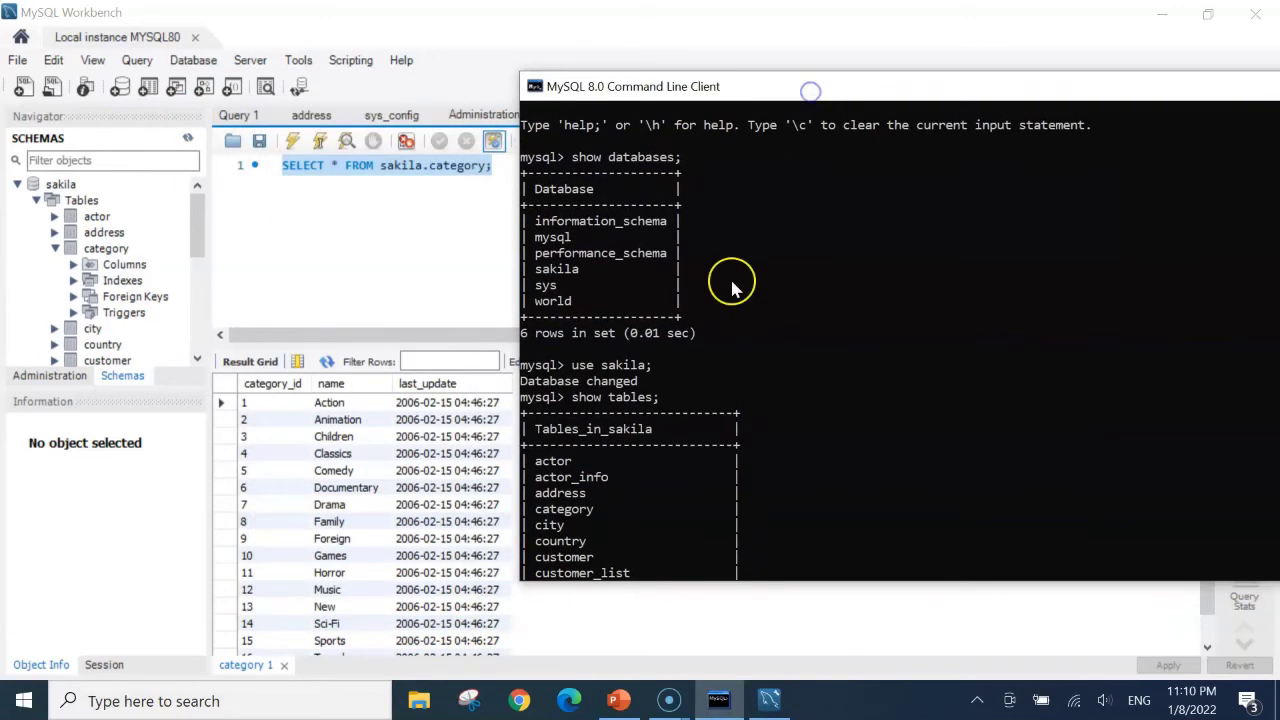
scroll(680, 300, down, 7)
scroll(685, 308, down, 7)
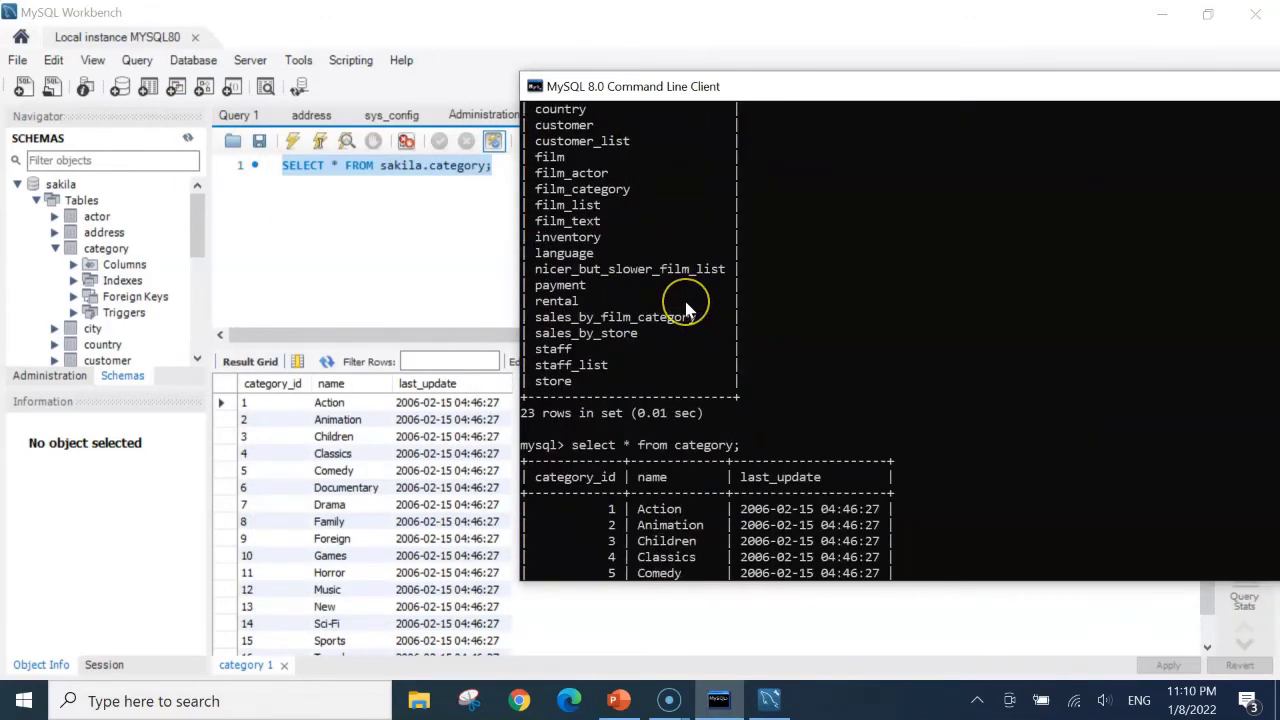
scroll(688, 311, down, 1)
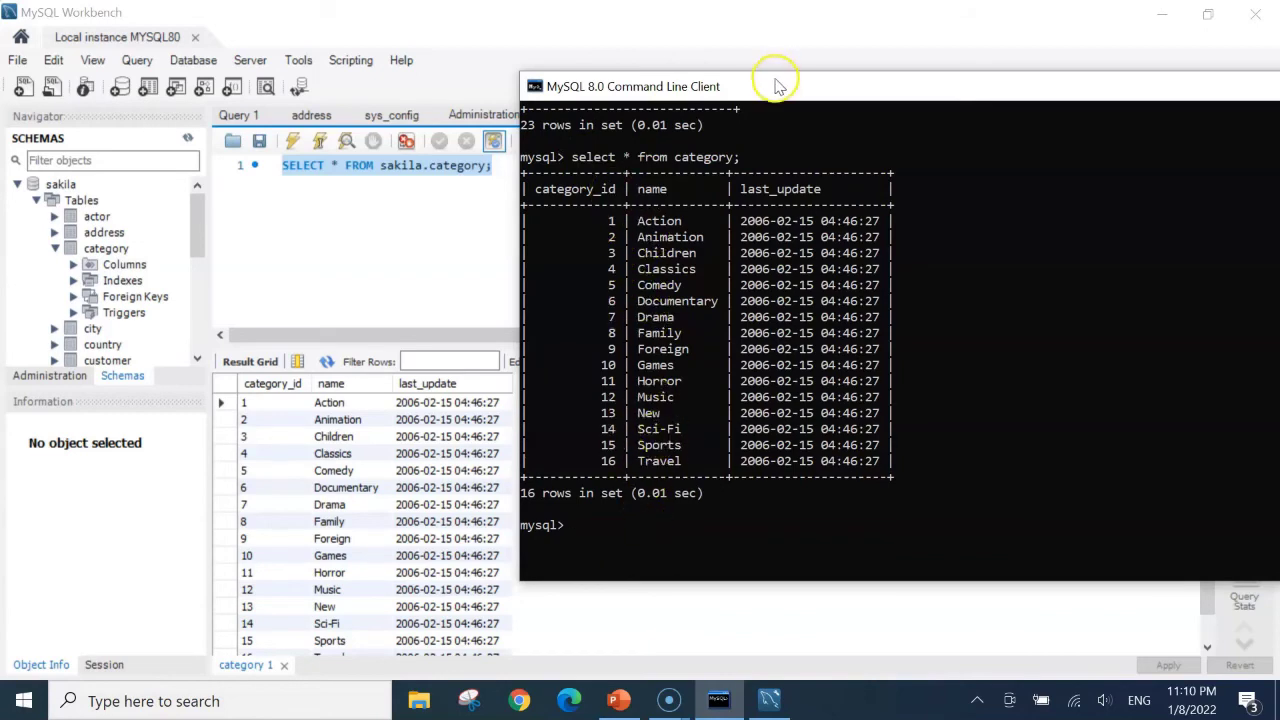
drag(771, 85, 797, 256)
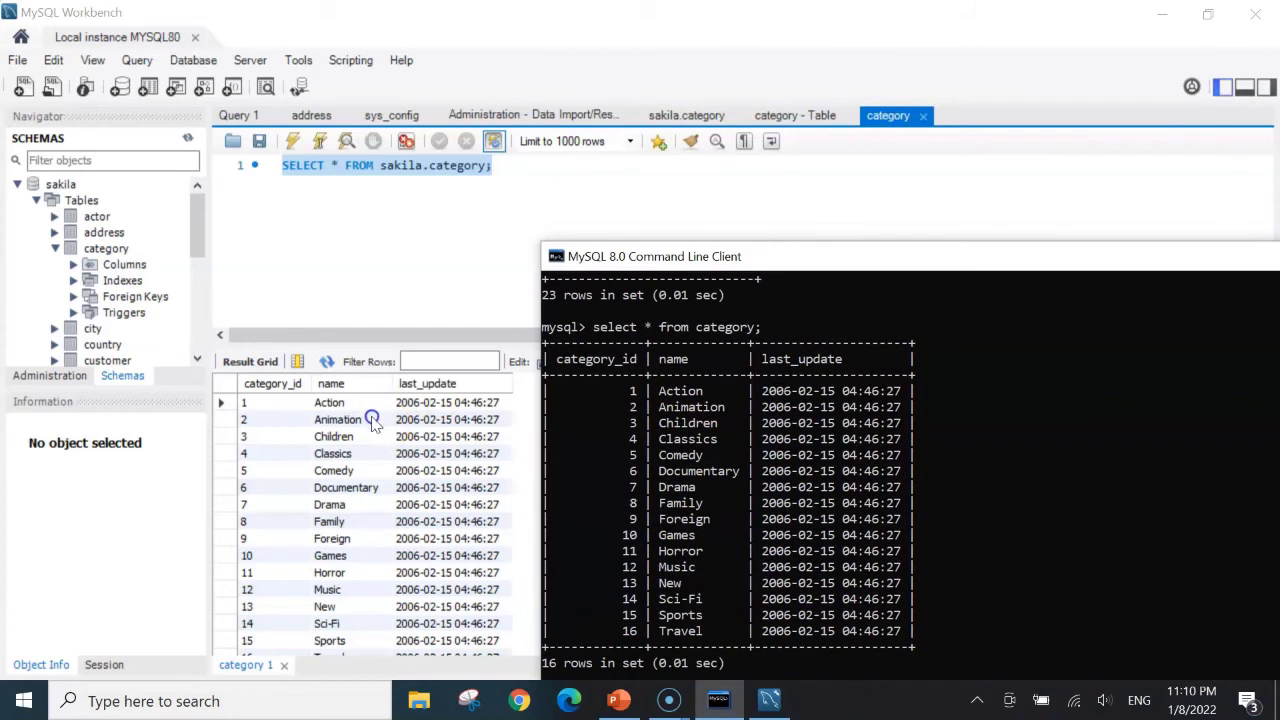
scroll(423, 449, down, 1)
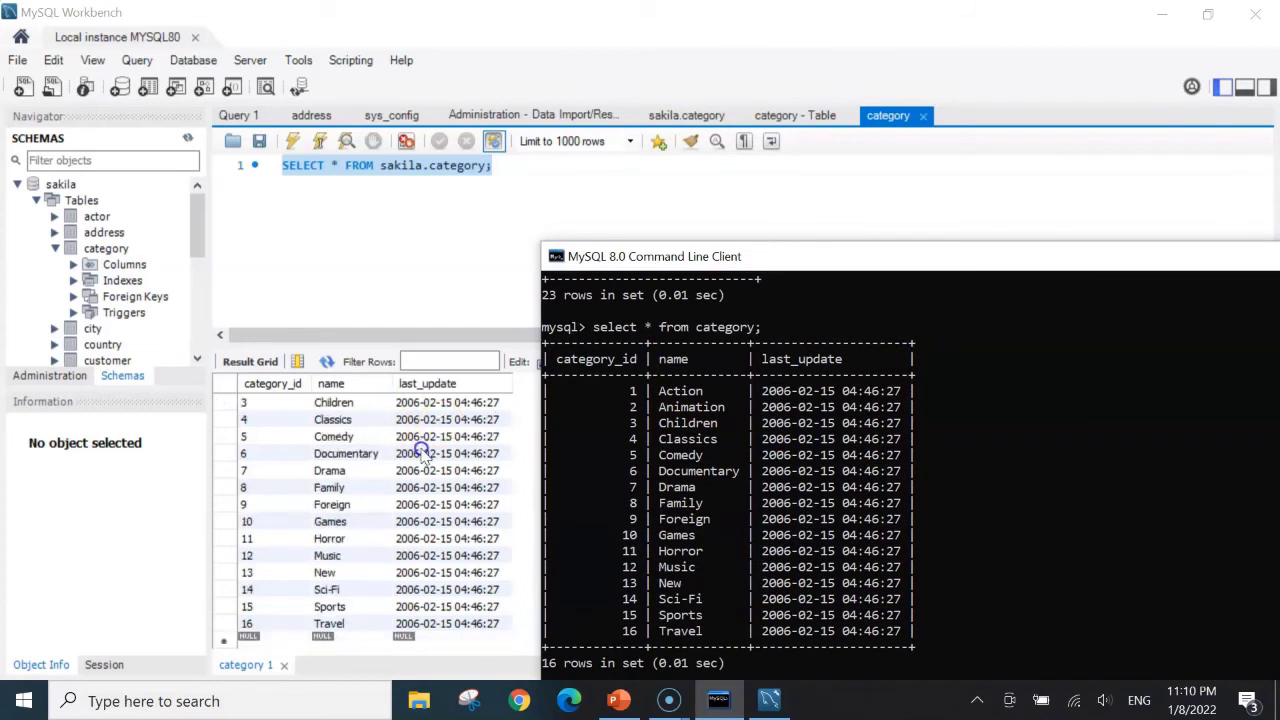
scroll(423, 451, up, 1)
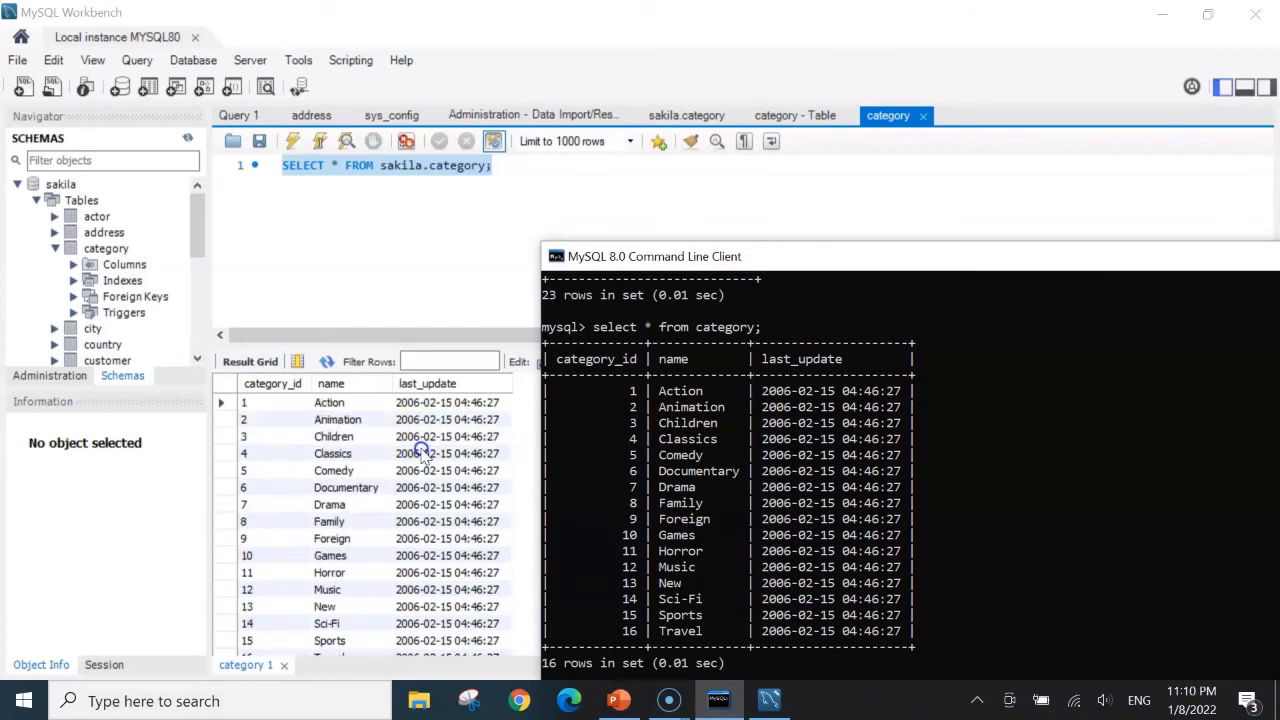
click(766, 703)
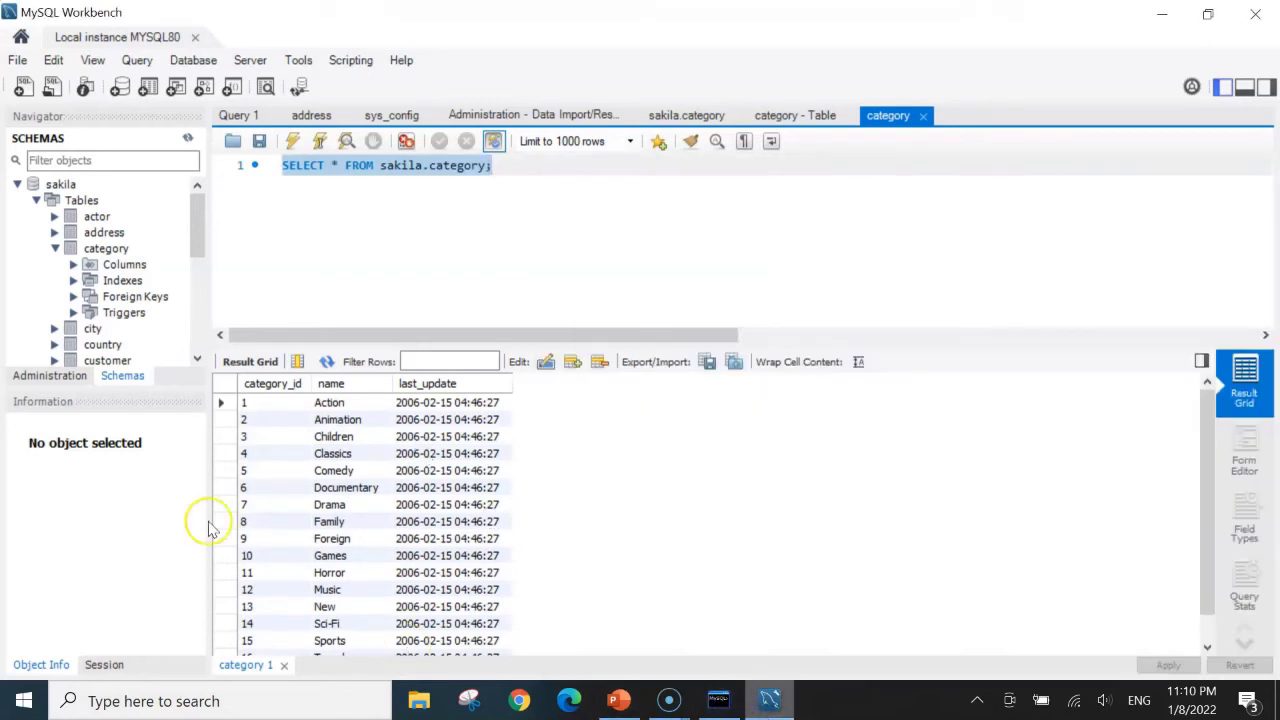
Collapse the category, Tables and sakila nodes in the schema tree
click(55, 248)
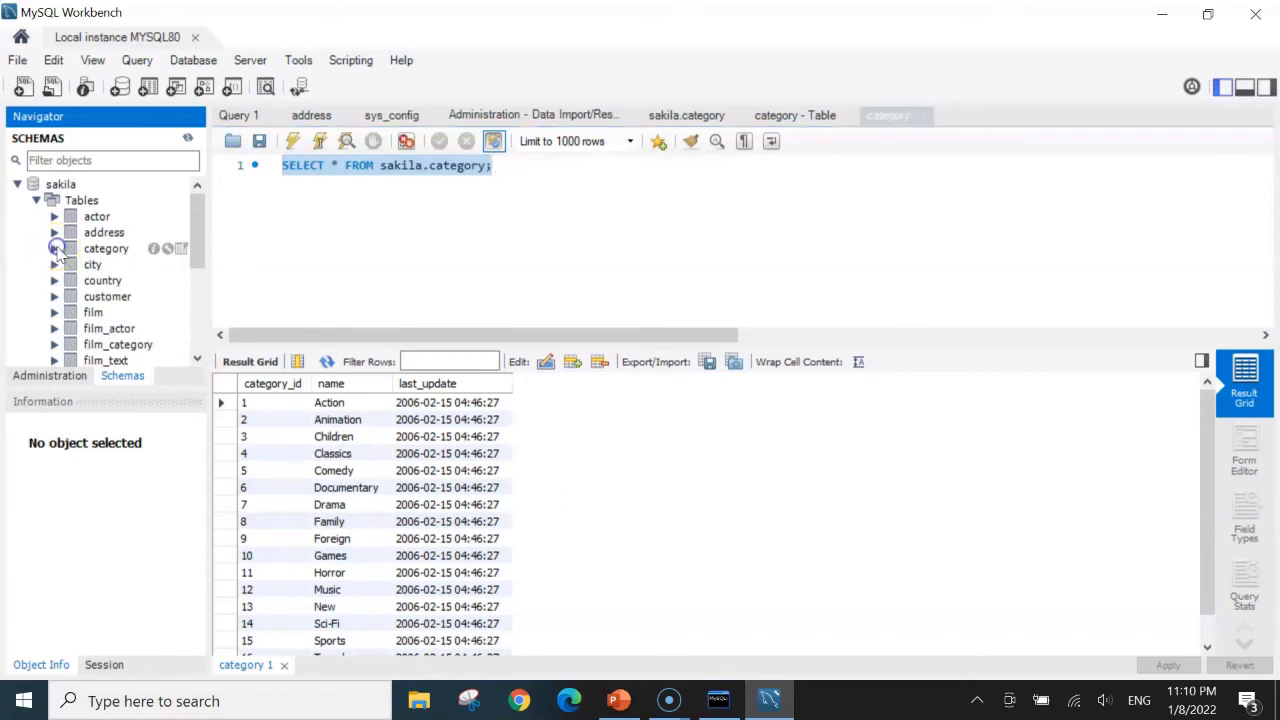
click(36, 200)
click(17, 184)
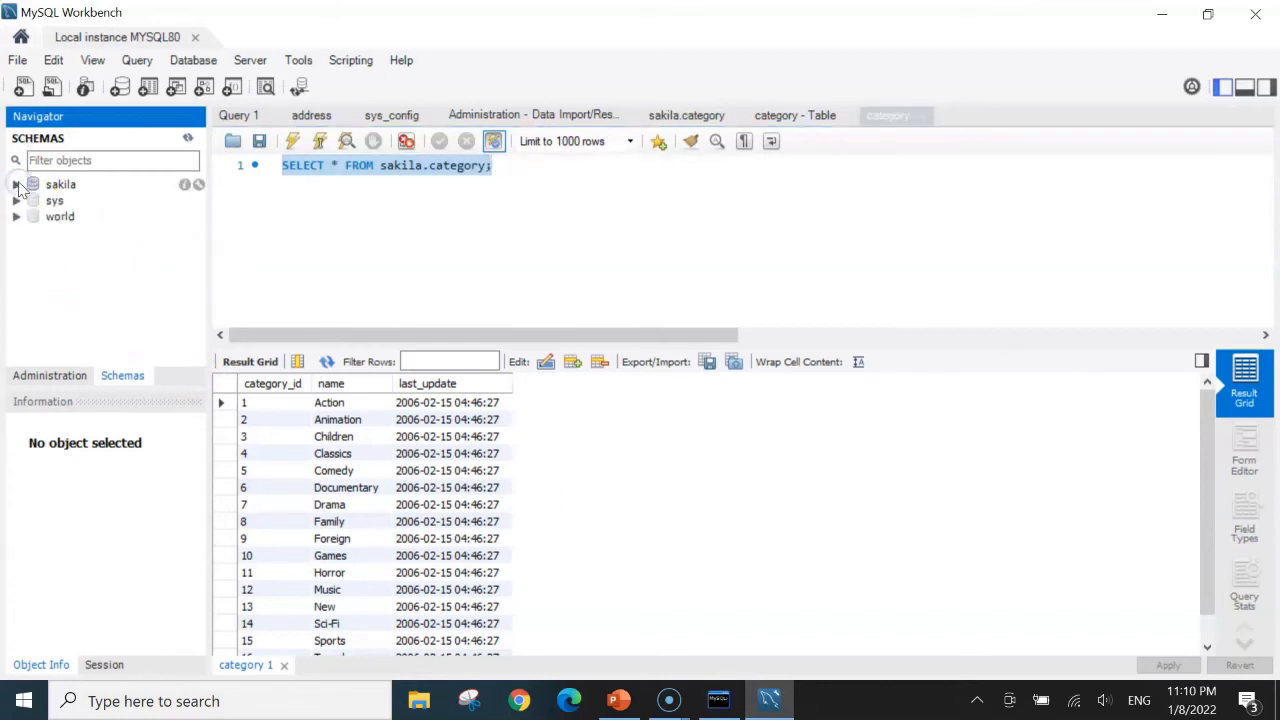
click(664, 552)
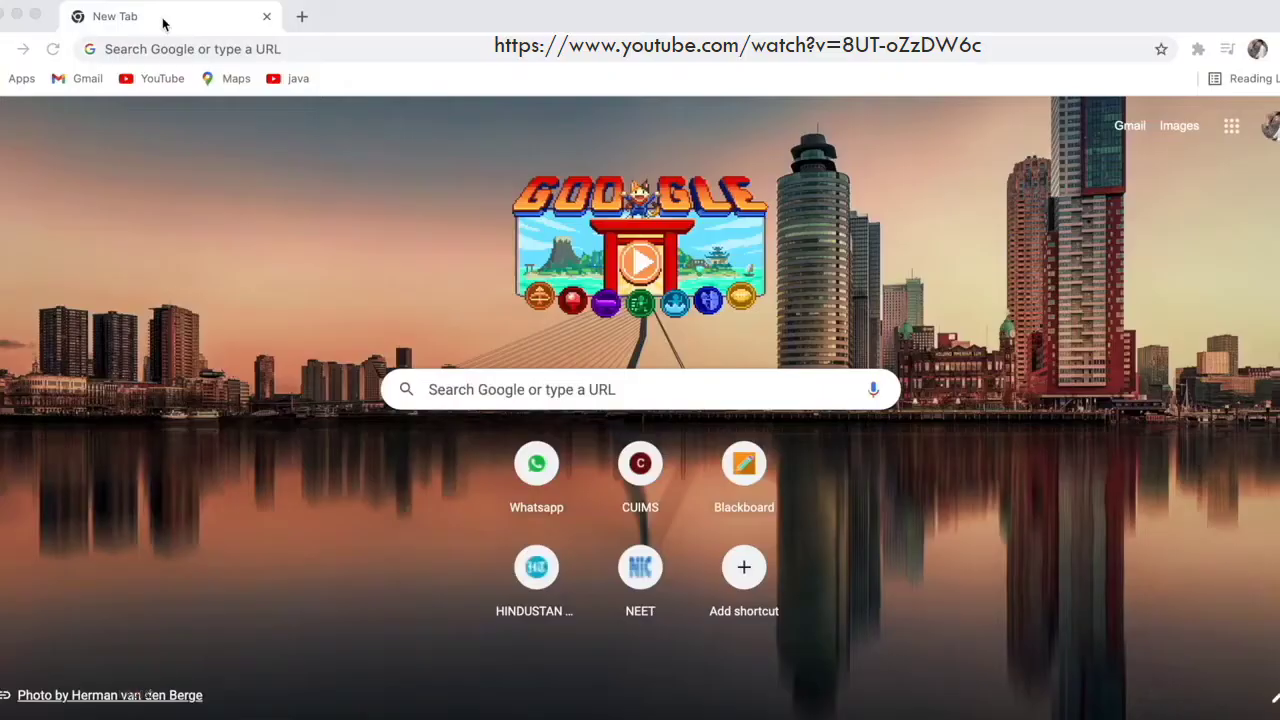
Load mysql.com in Chrome
click(187, 48)
text(m)
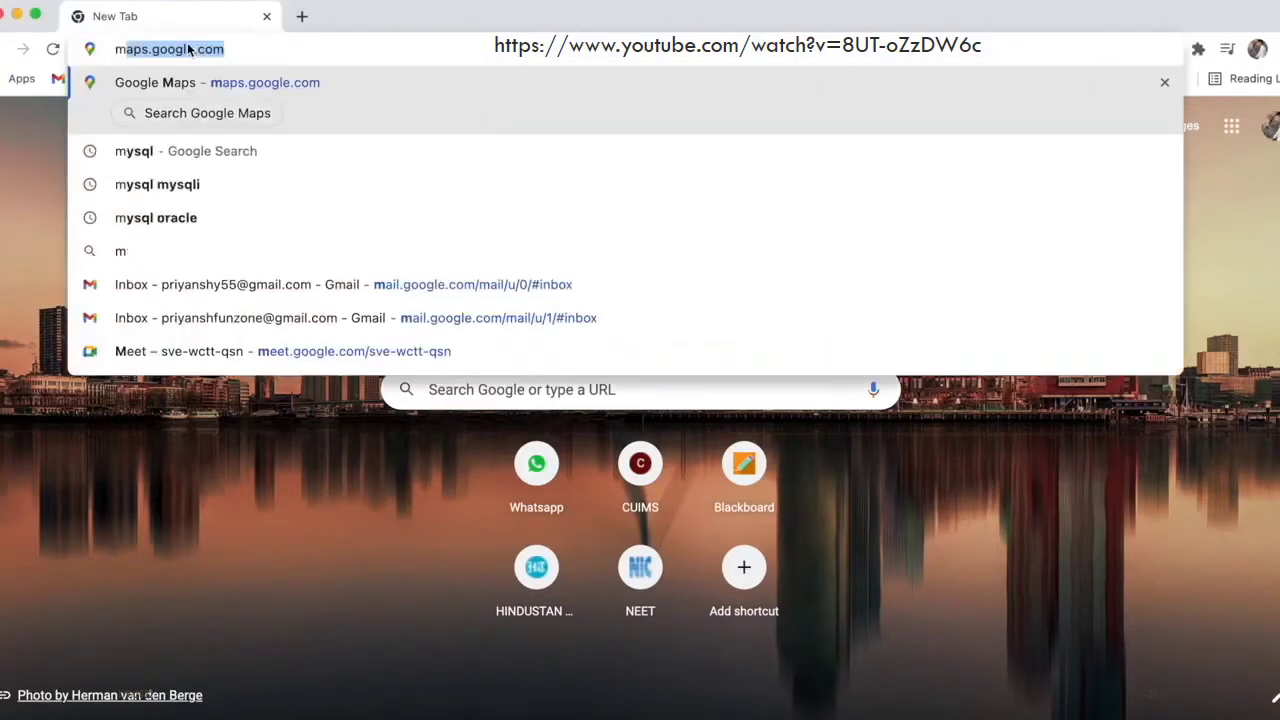
text(ysql.com)
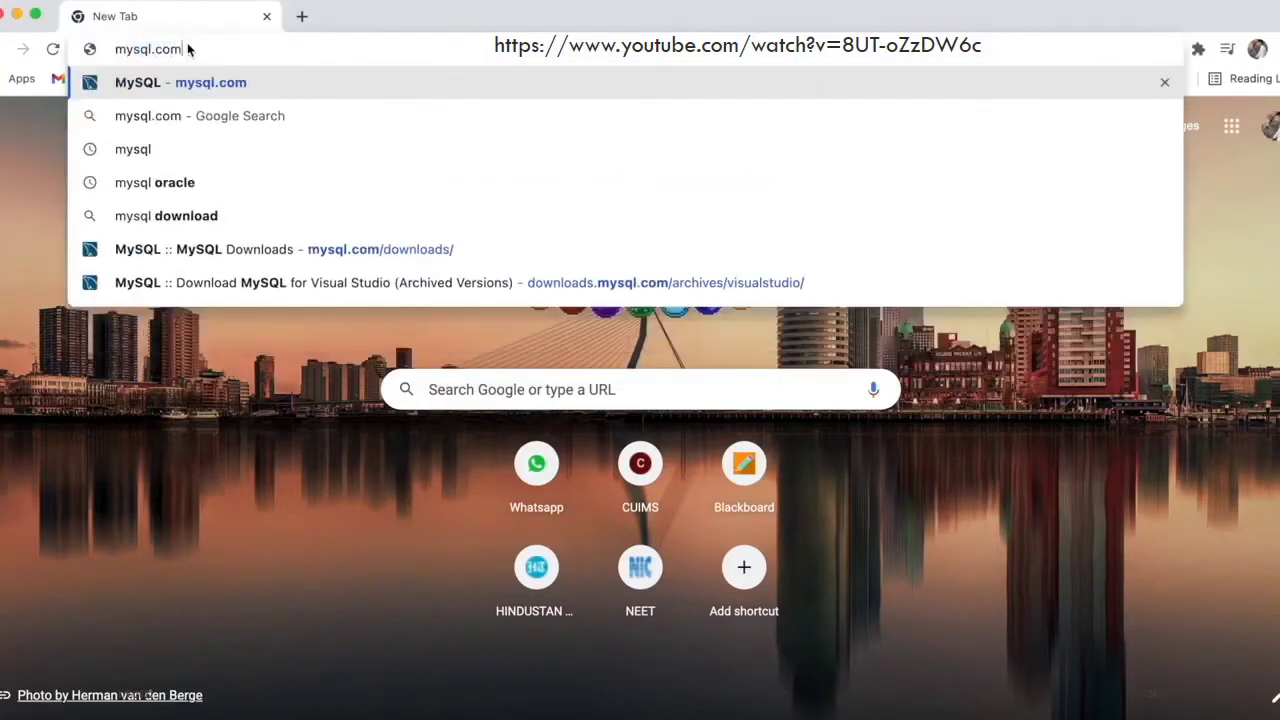
key(Return)
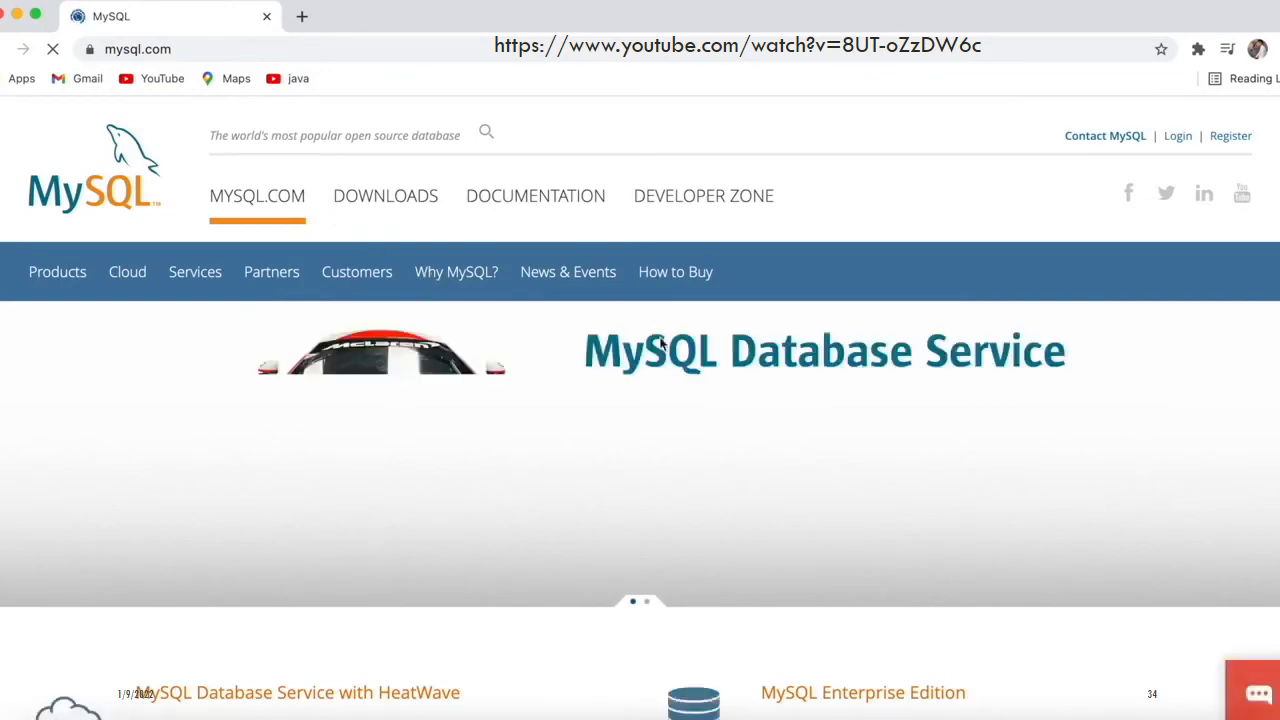
scroll(659, 338, down, 5)
scroll(660, 344, up, 5)
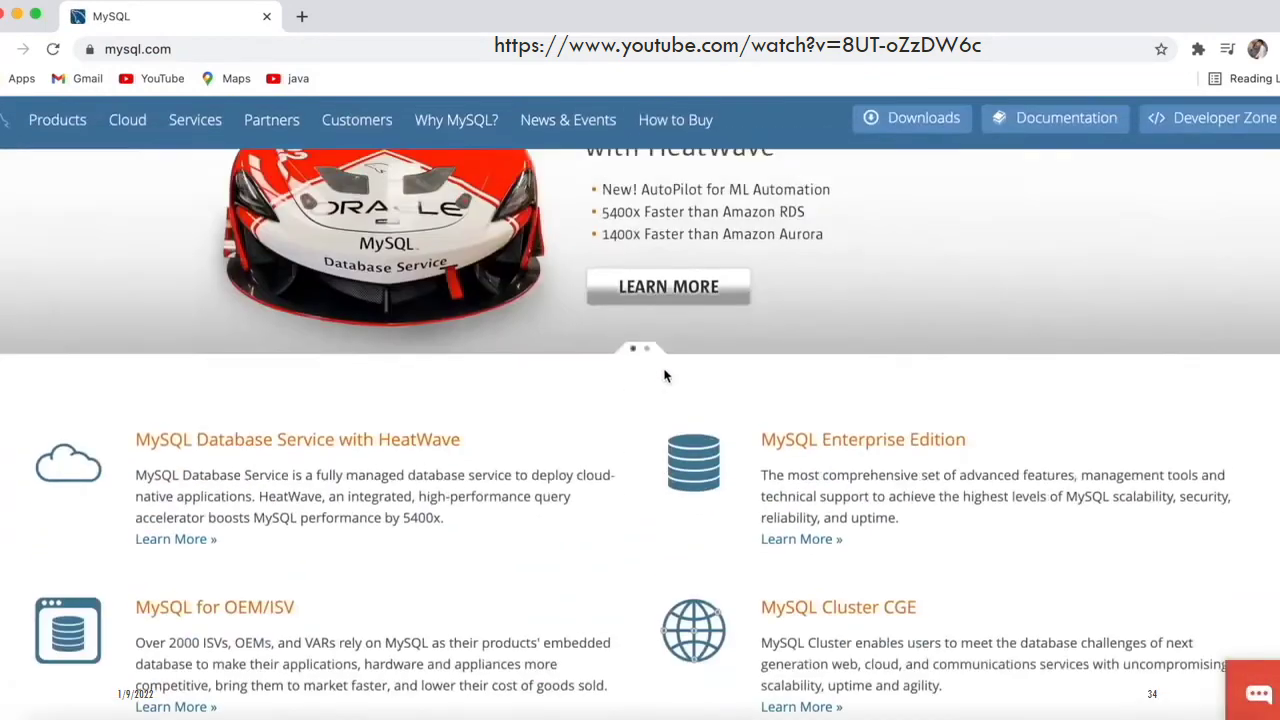
scroll(365, 163, up, 2)
scroll(372, 160, up, 1)
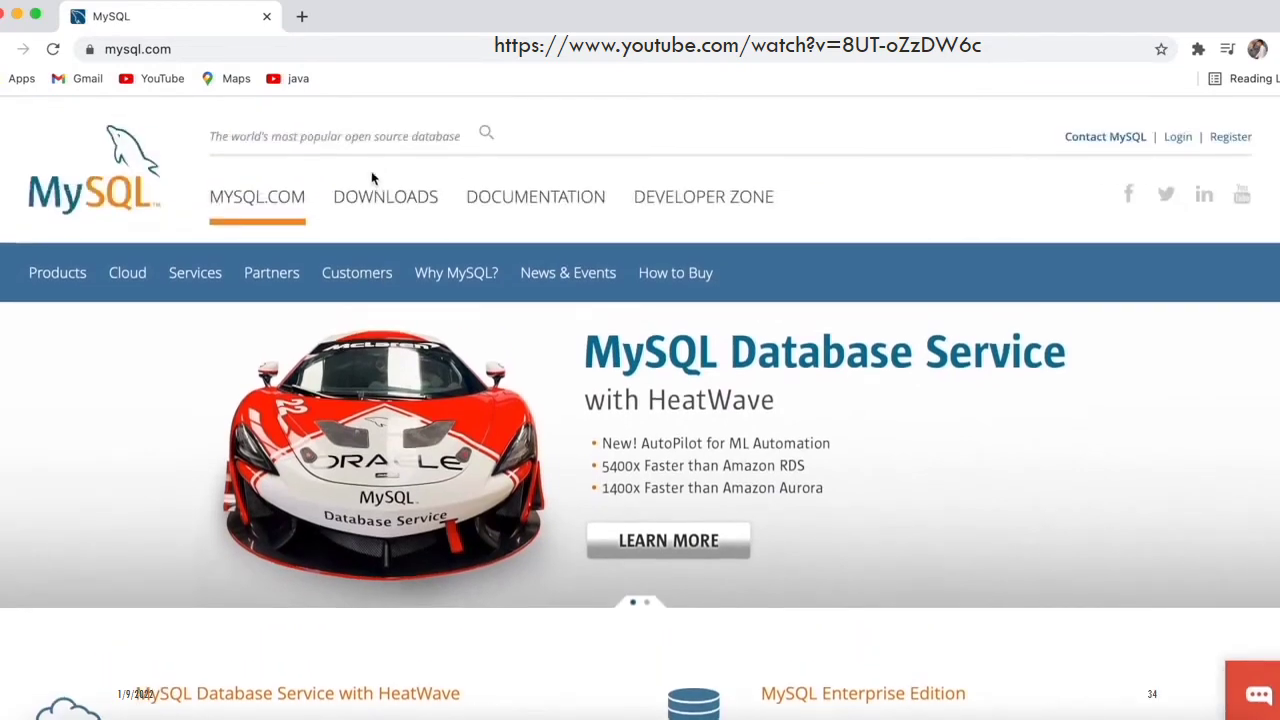
Go from the DOWNLOADS page to MySQL Community (GPL) Downloads
click(386, 205)
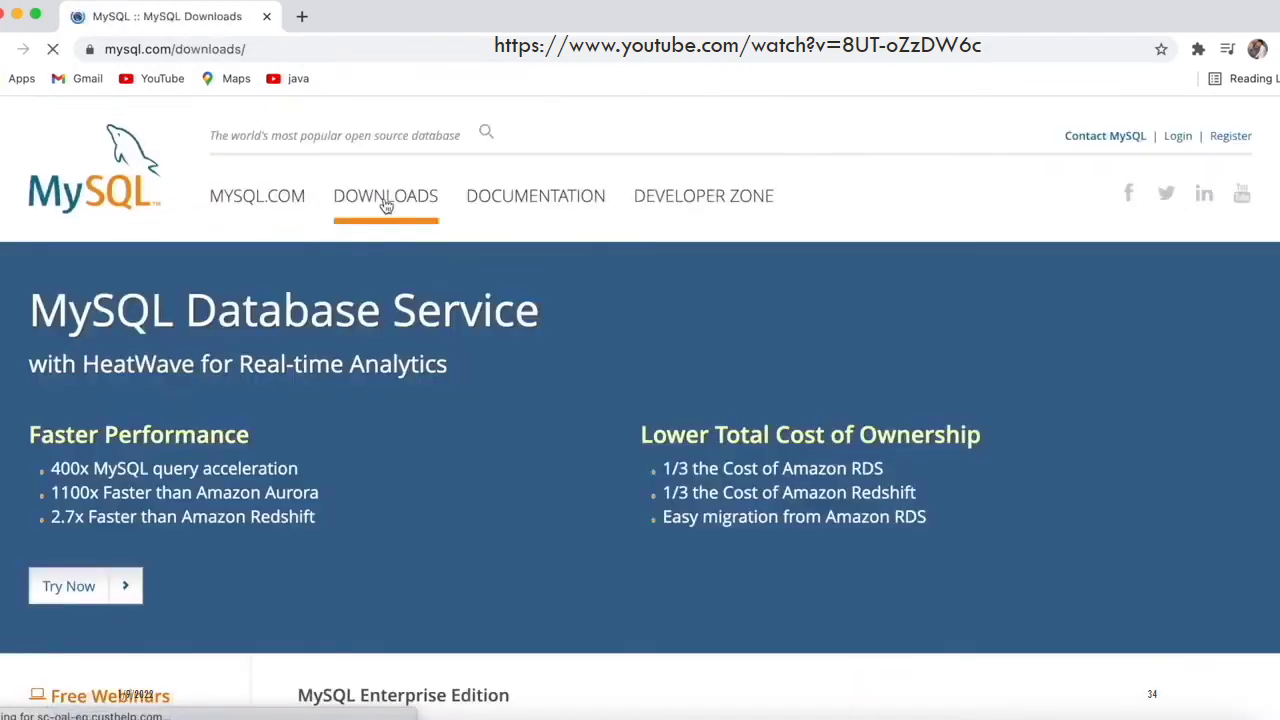
scroll(528, 358, down, 1)
scroll(528, 361, down, 5)
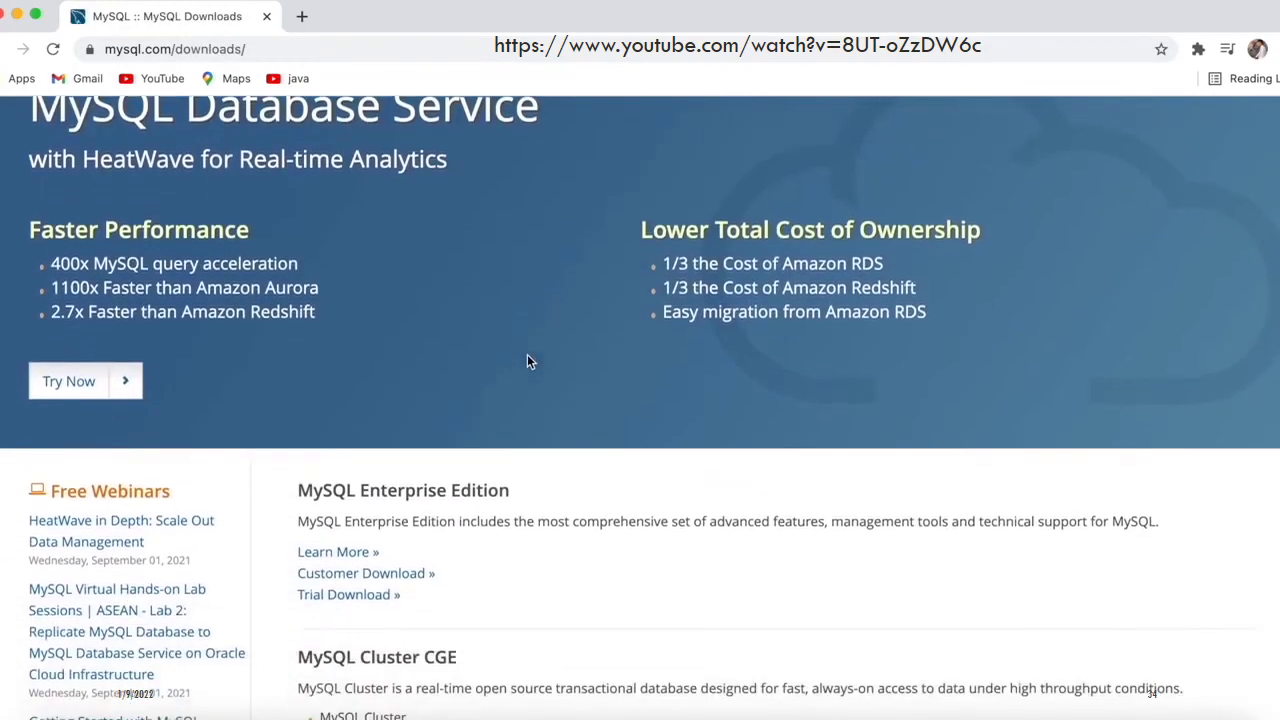
scroll(528, 361, down, 5)
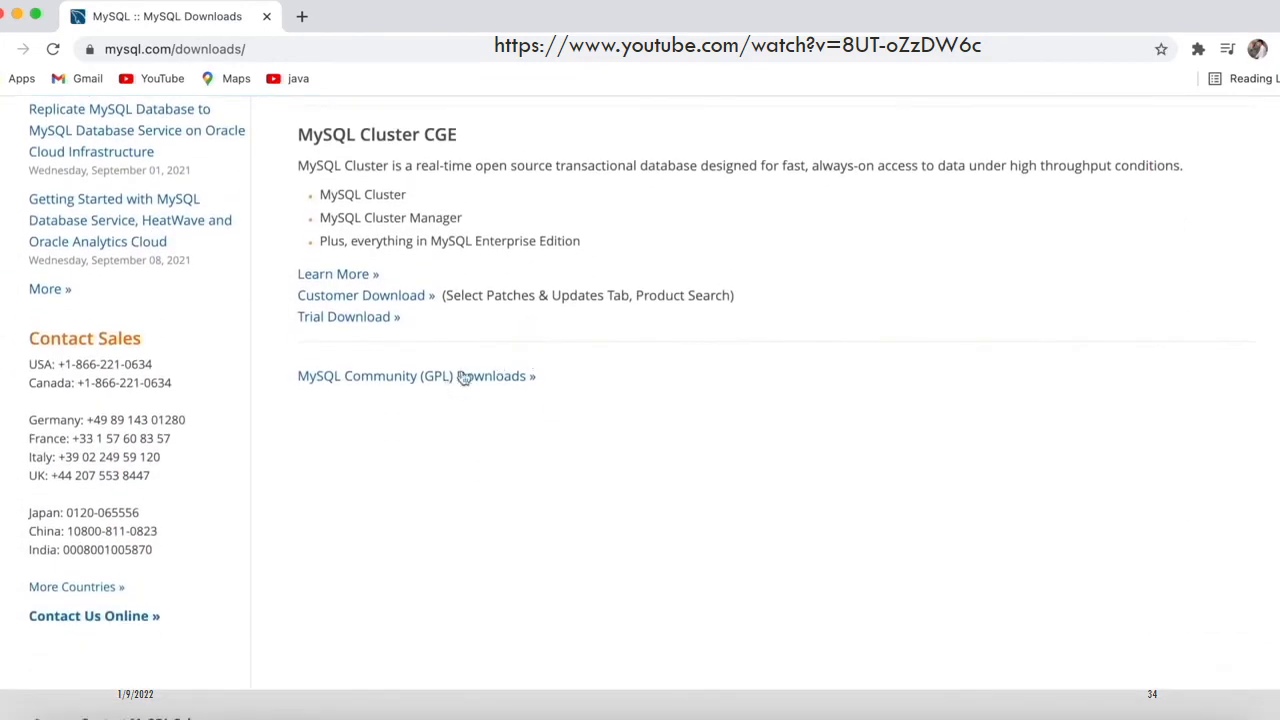
click(452, 385)
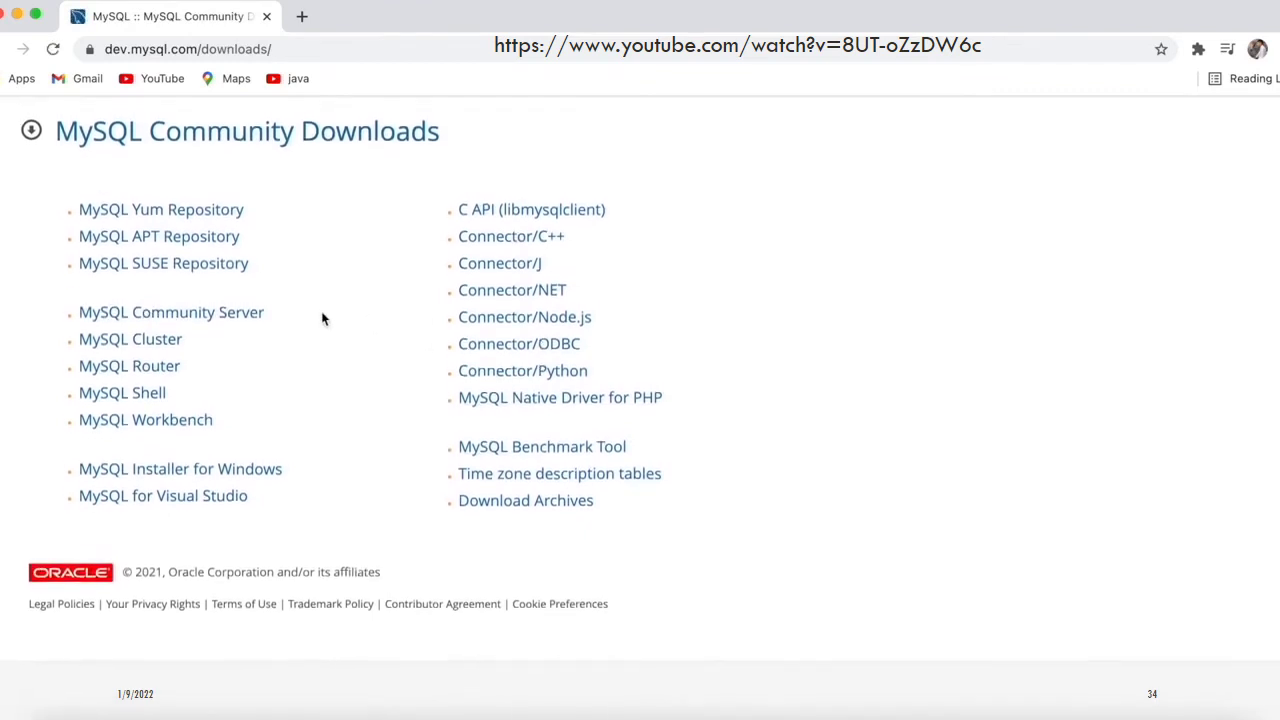
Open MySQL Community Server and set OS Version to macOS 11 (x86, 64-bit)
click(220, 312)
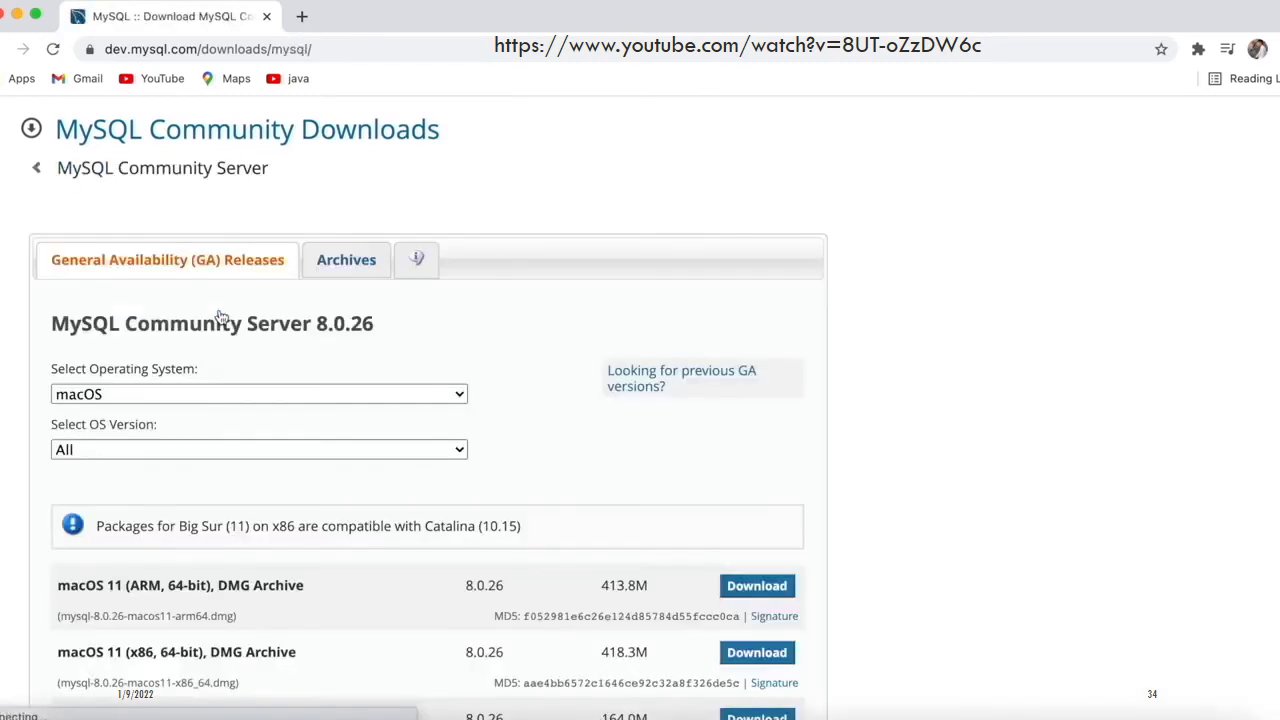
scroll(383, 390, down, 2)
scroll(383, 390, down, 1)
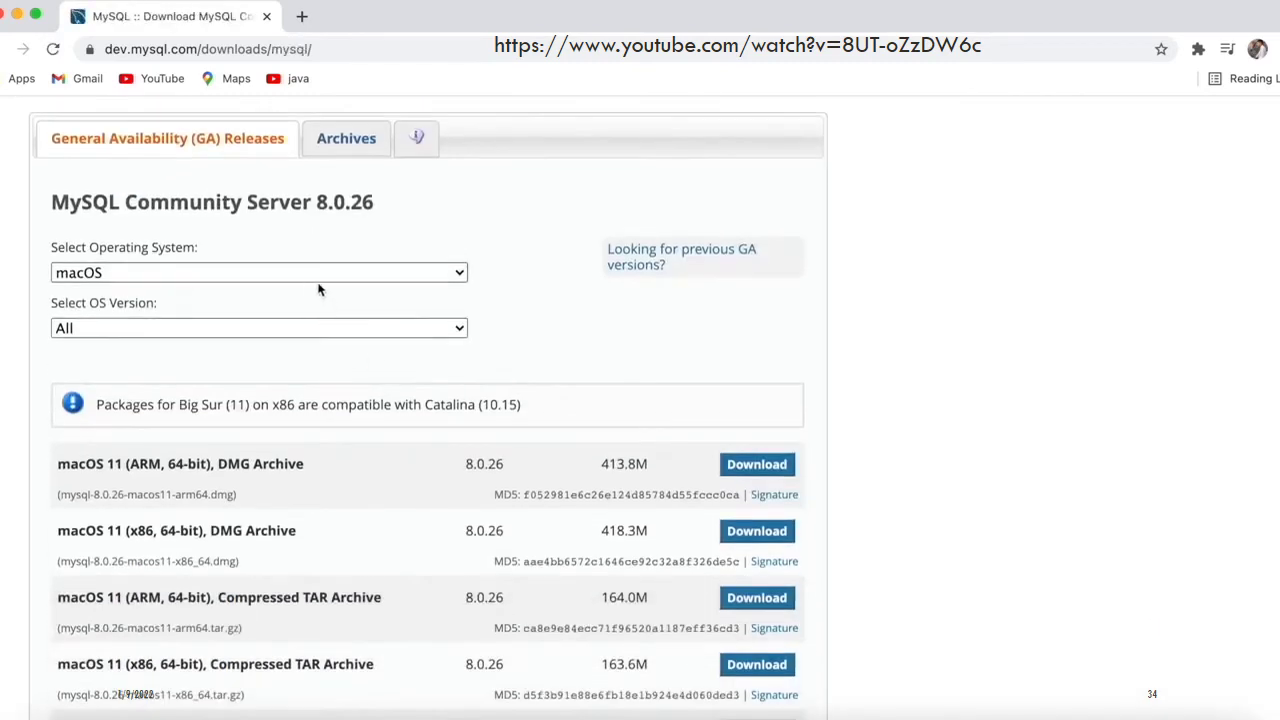
click(371, 330)
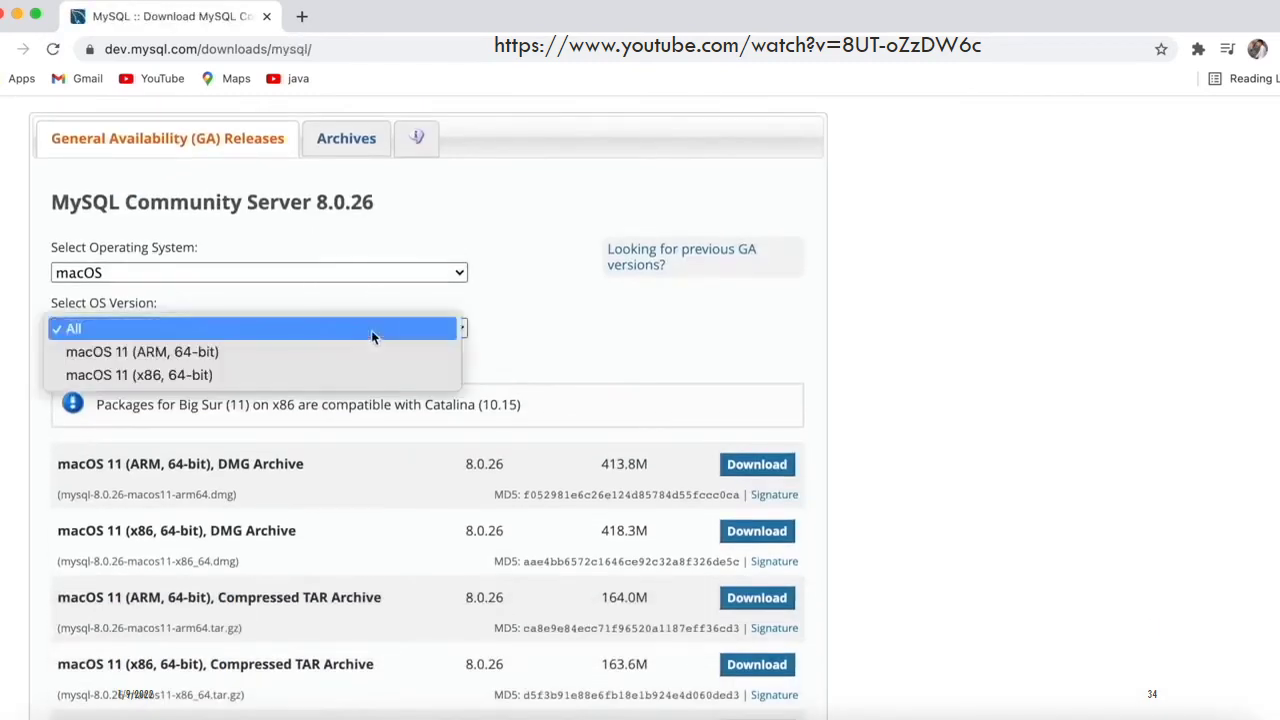
click(281, 375)
Download the 418.3 MB 8.0.26 DMG Archive without logging in
scroll(371, 375, down, 2)
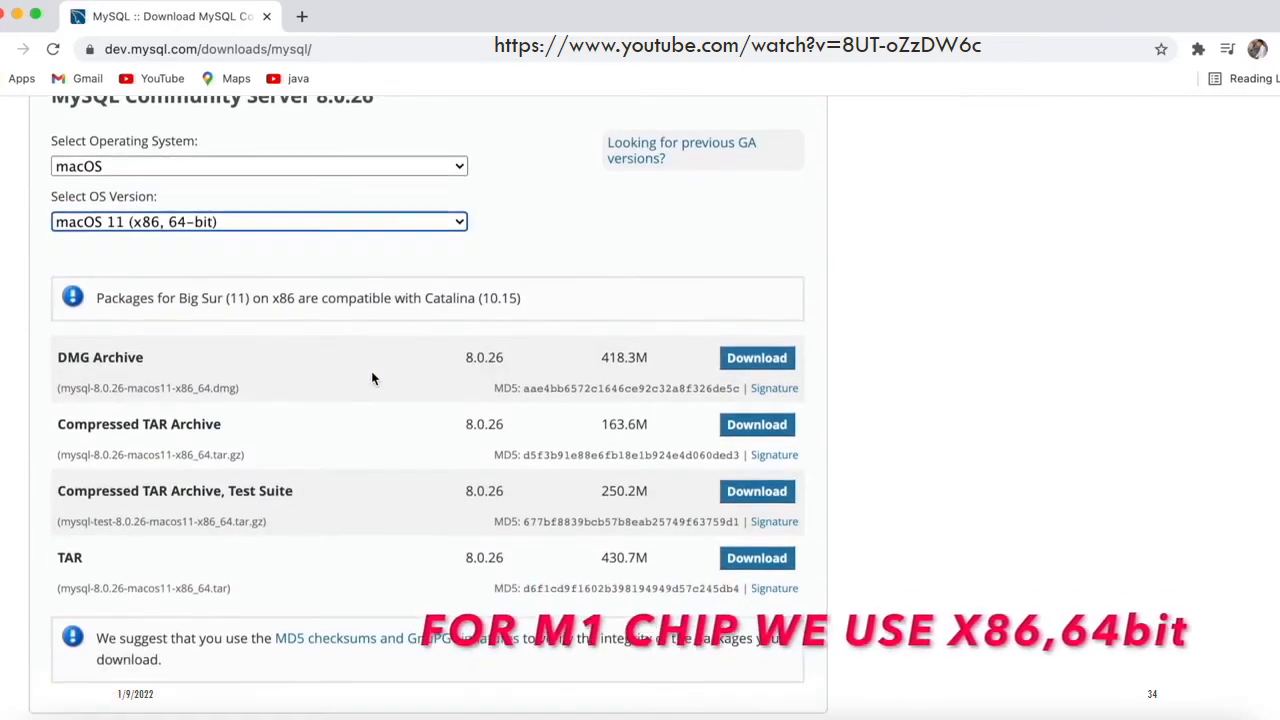
scroll(371, 375, down, 2)
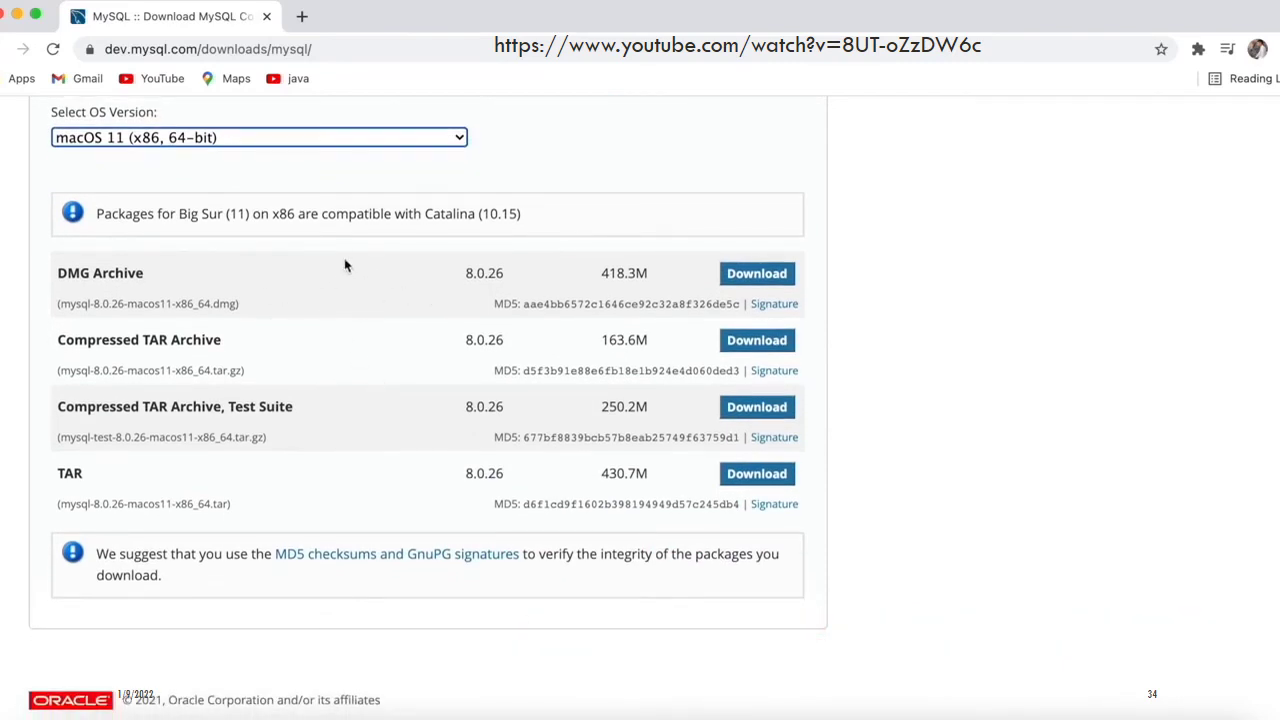
scroll(344, 265, up, 3)
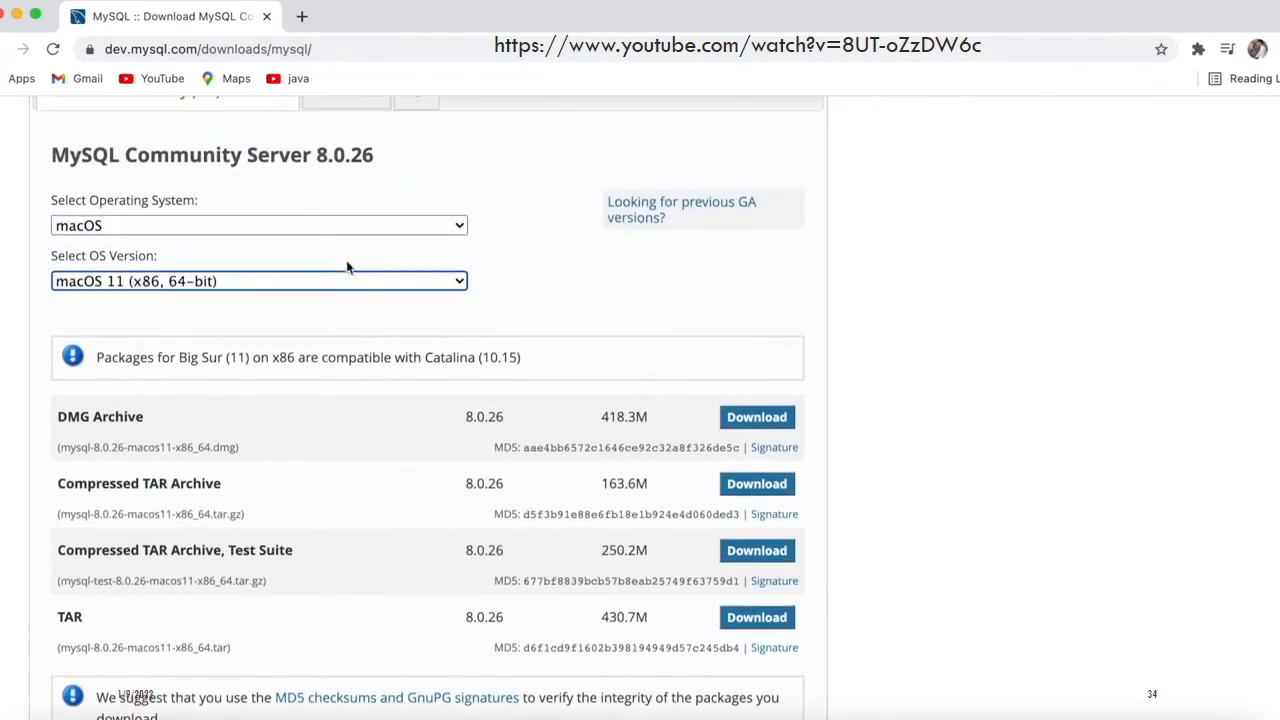
click(760, 424)
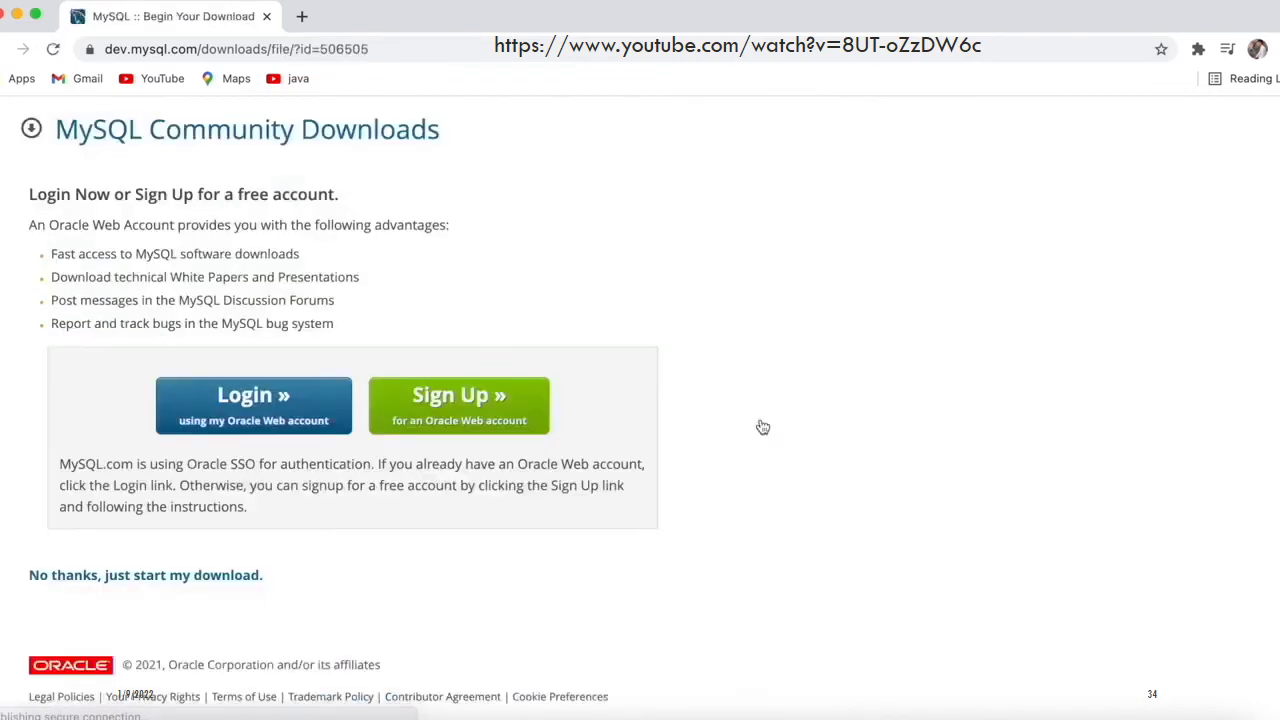
click(180, 588)
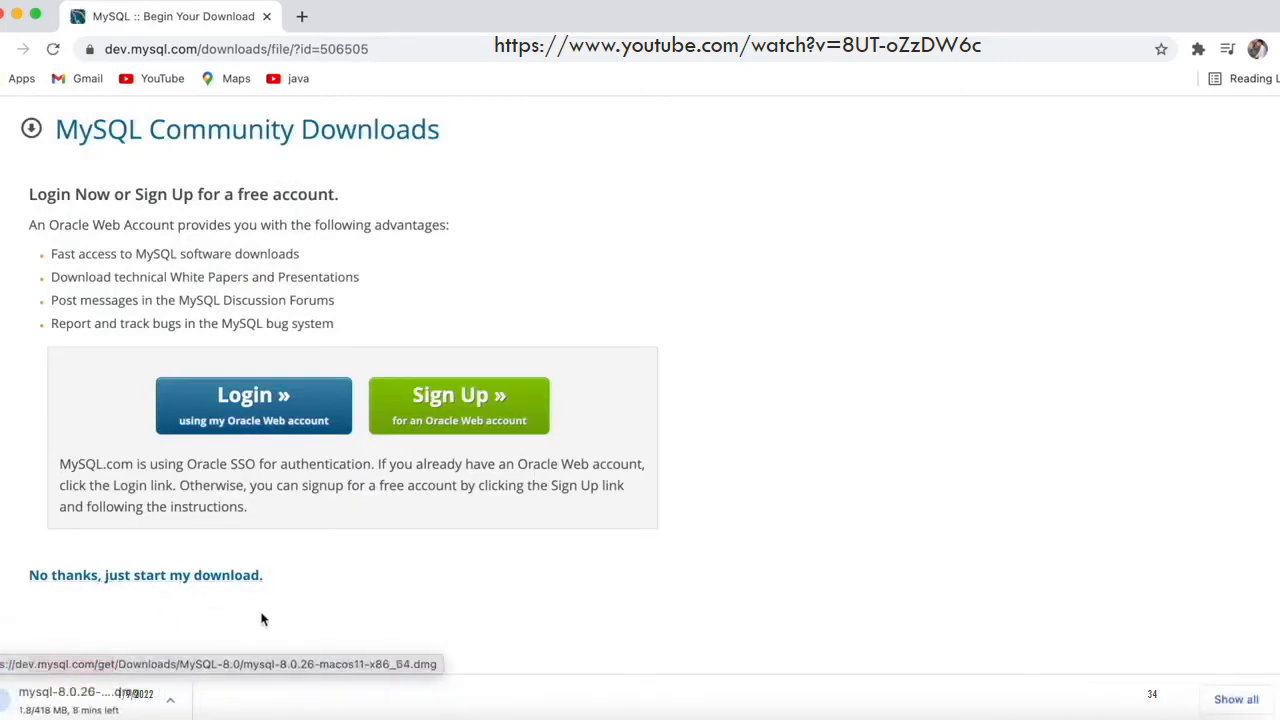
click(1276, 48)
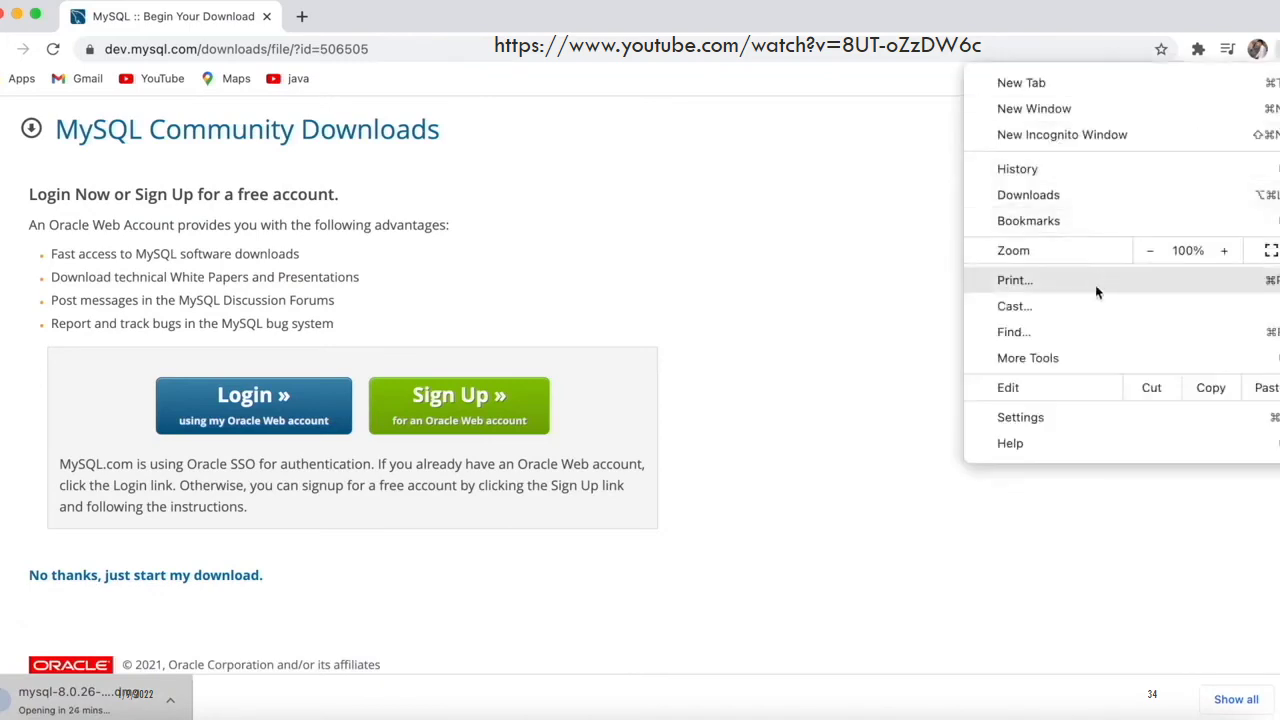
Launch the MySQL 8.0.26 installer package from the downloads list
click(1071, 196)
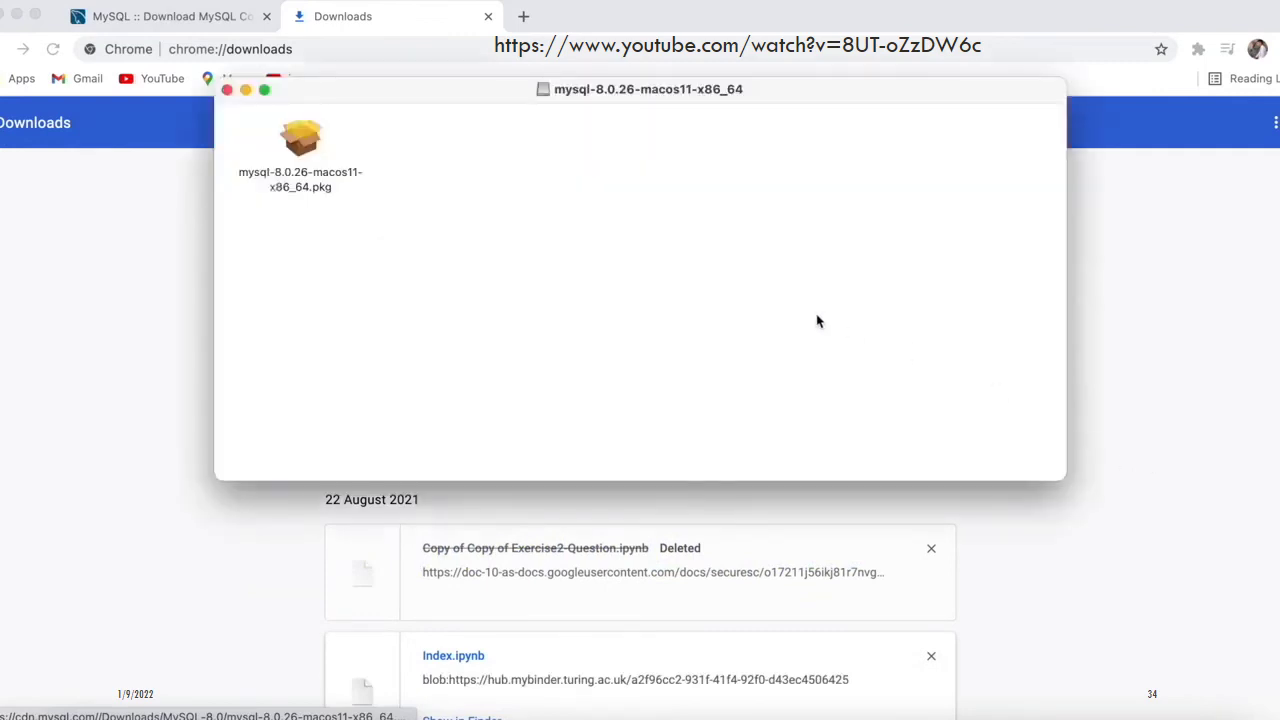
click(296, 146)
double_click(296, 146)
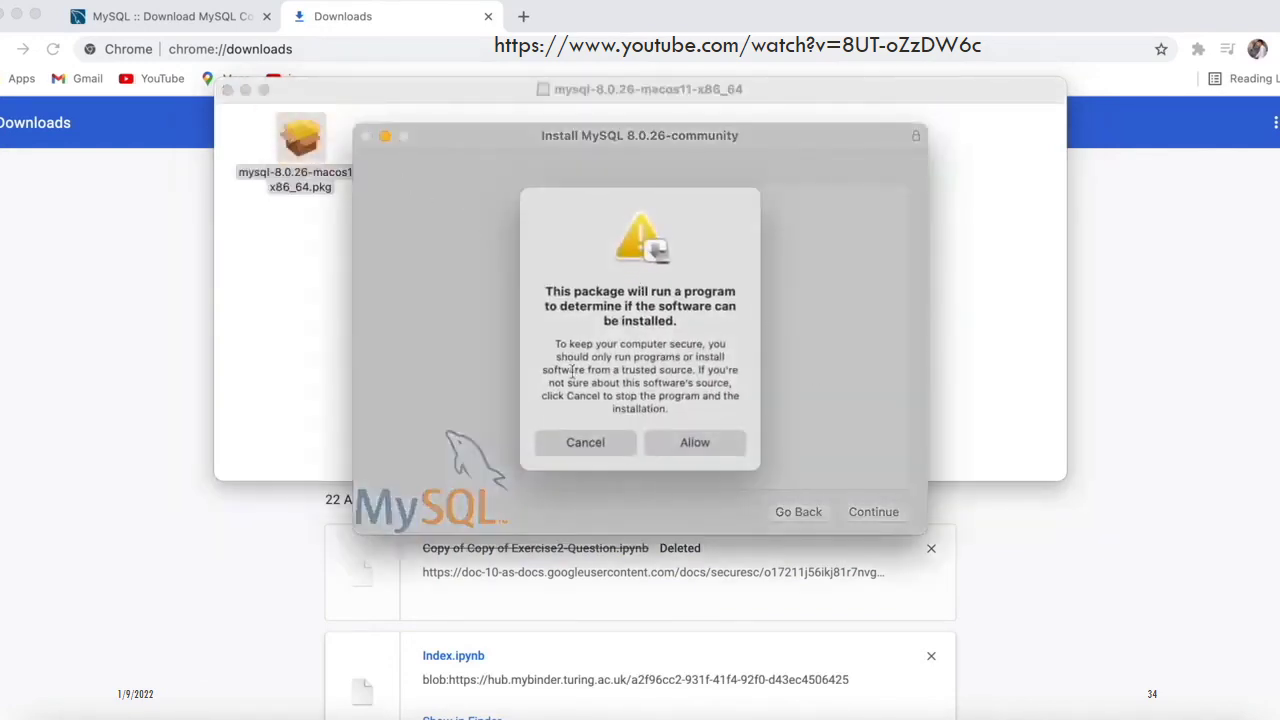
Allow the pre-install check, move past the introduction and accept the GPL licence
click(690, 443)
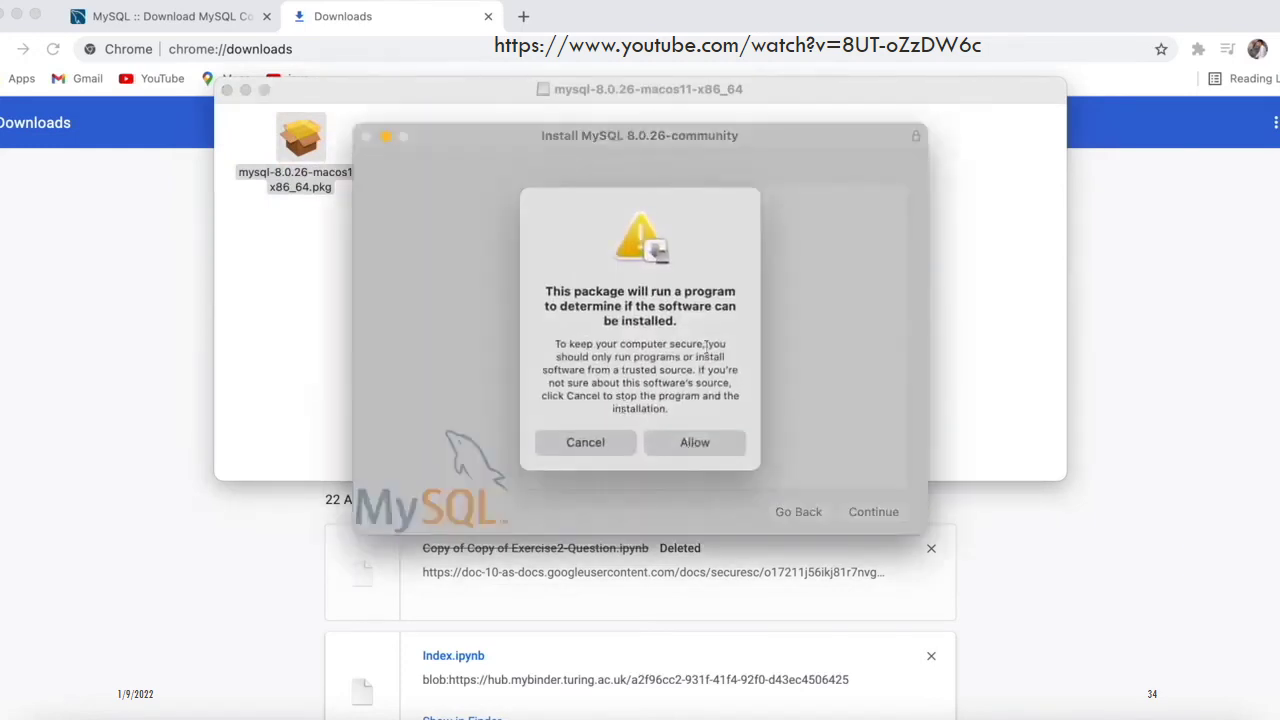
click(694, 443)
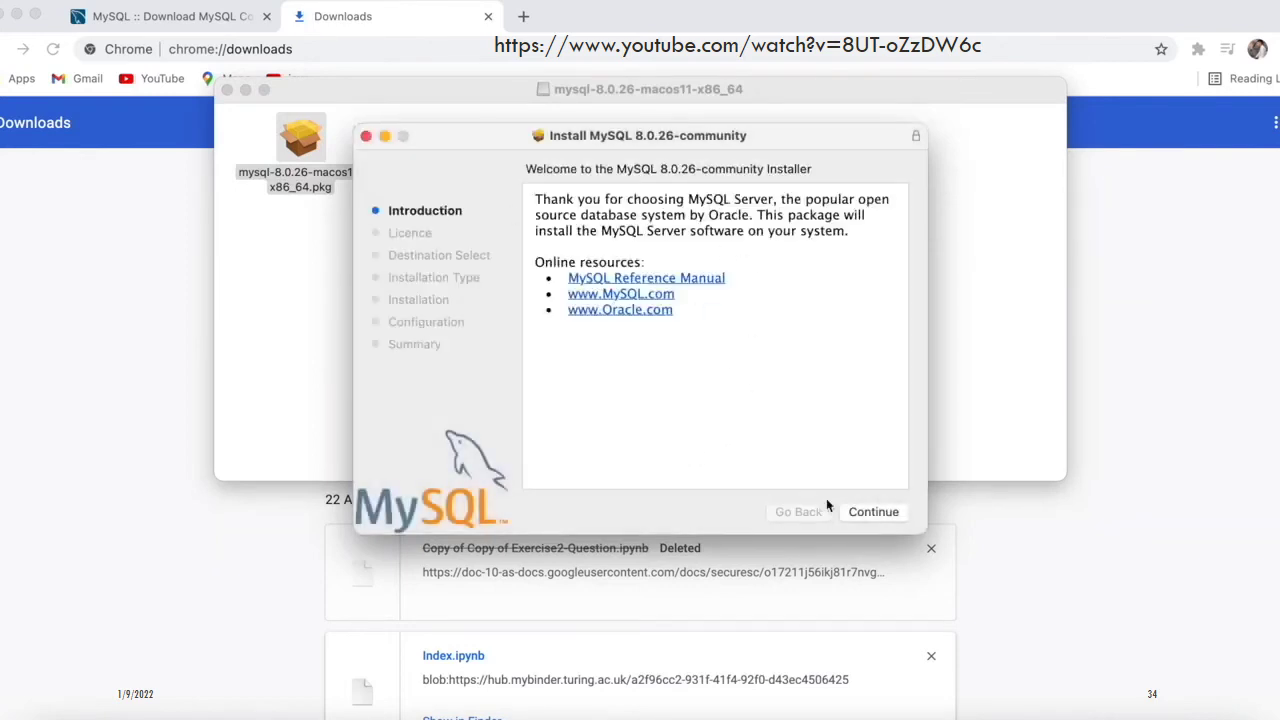
click(870, 512)
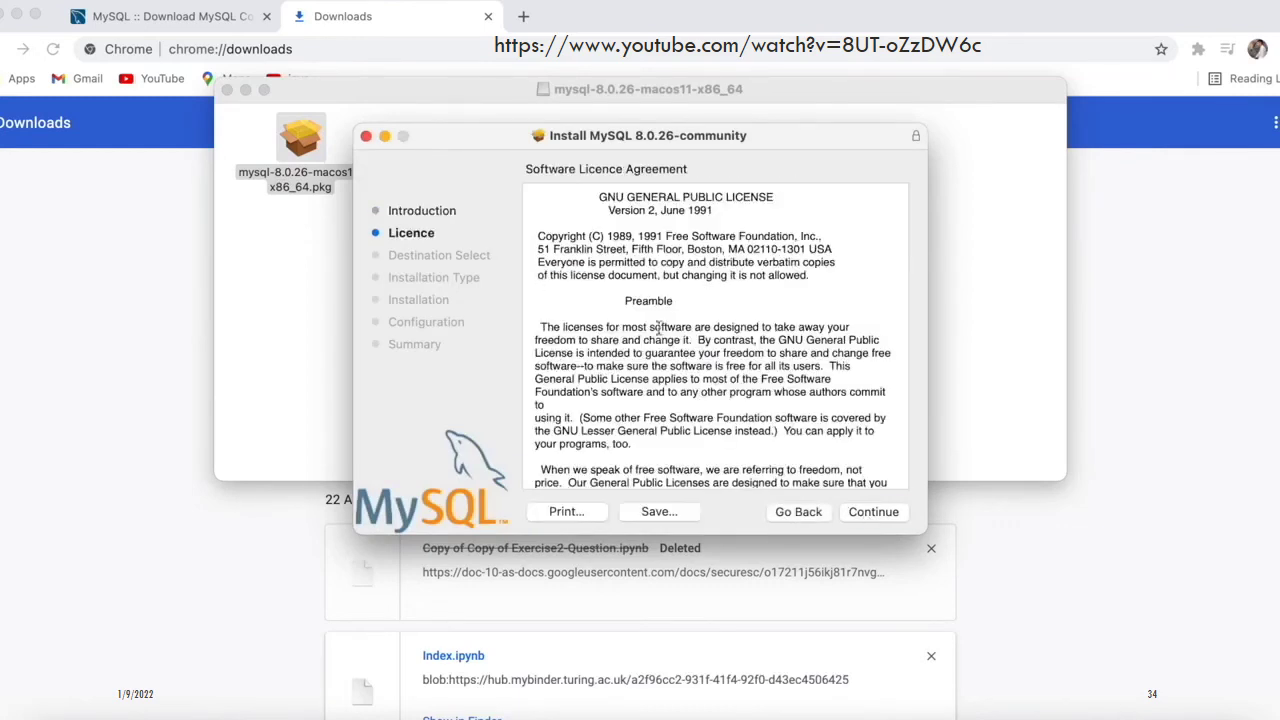
click(870, 512)
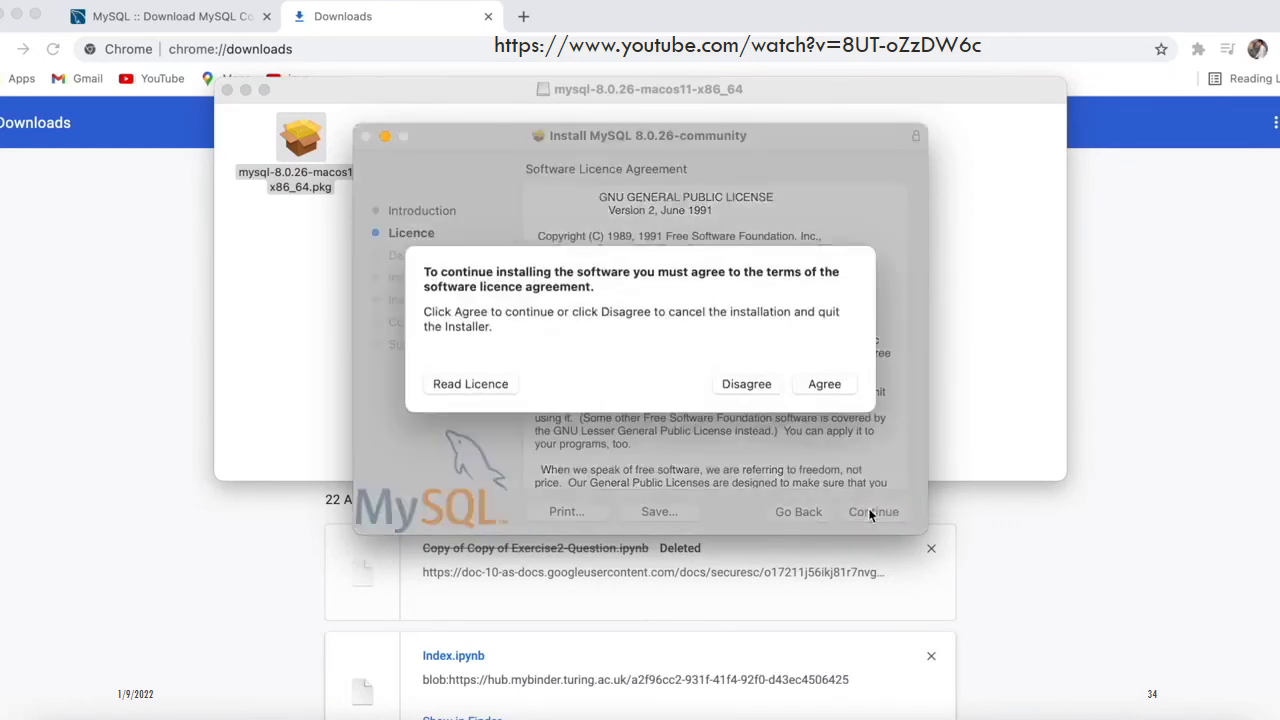
click(826, 384)
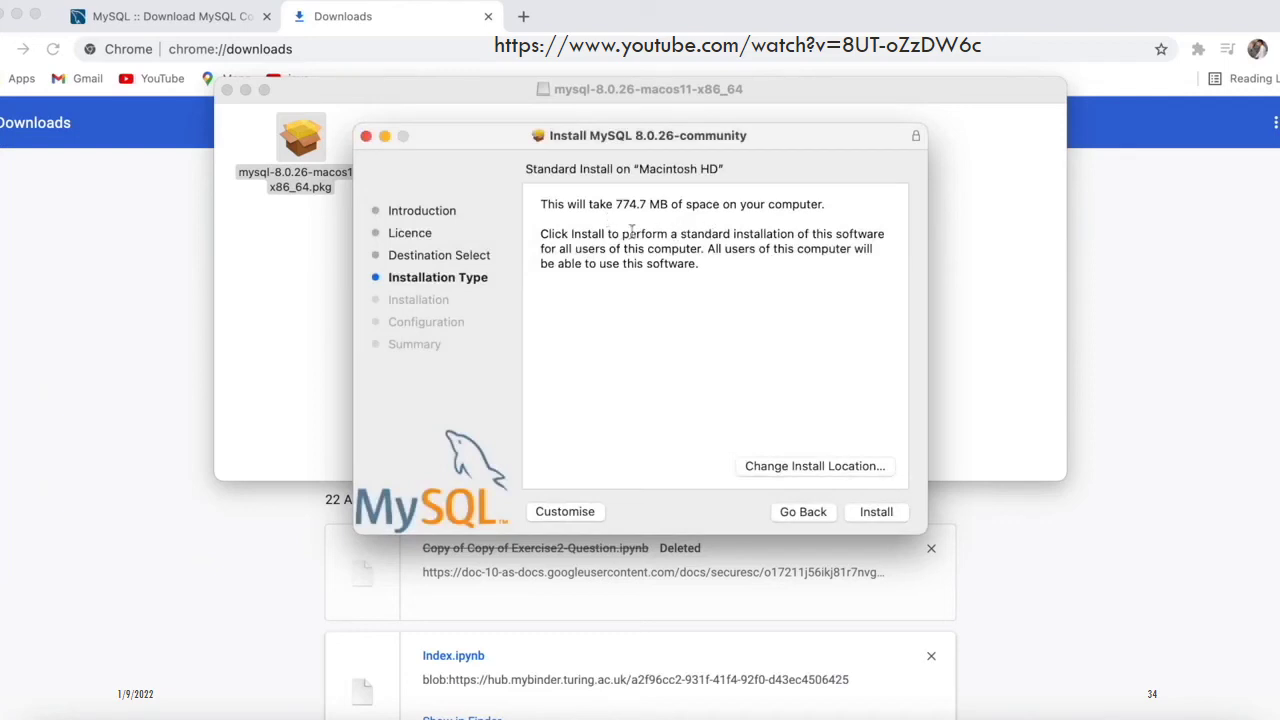
Start the standard install on Macintosh HD and authorize it with the admin password
click(876, 512)
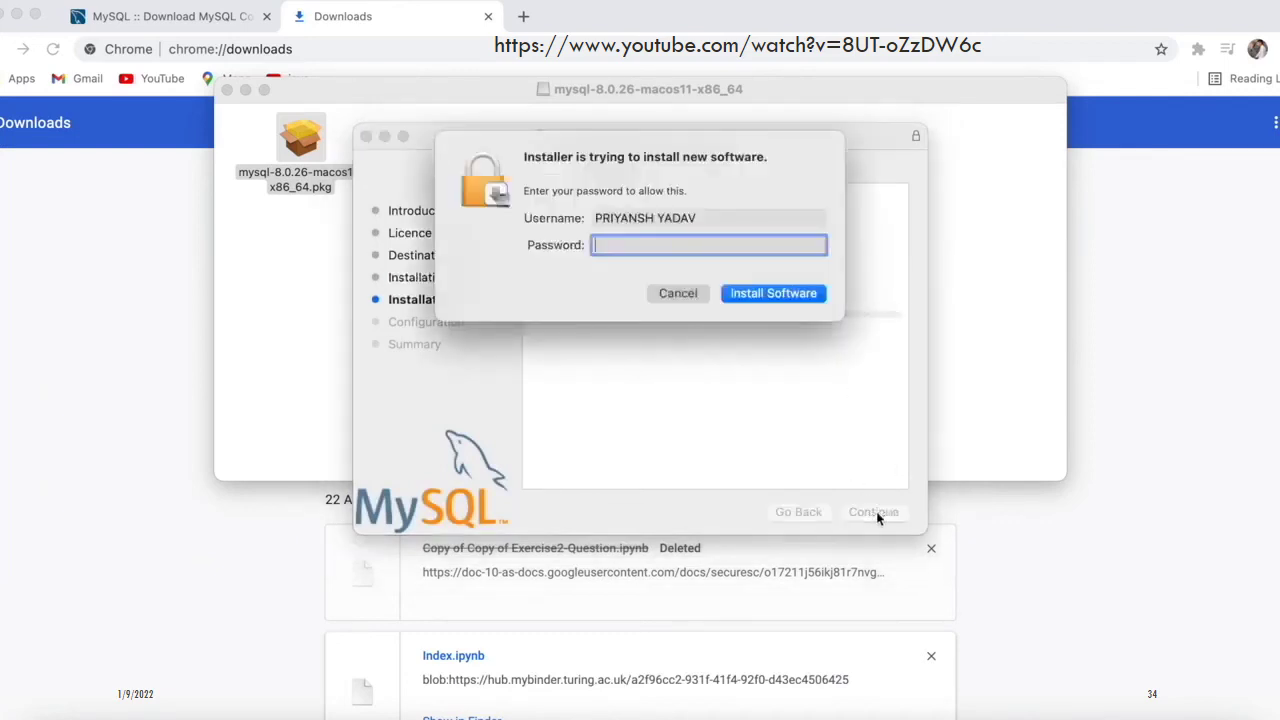
text(********)
click(762, 298)
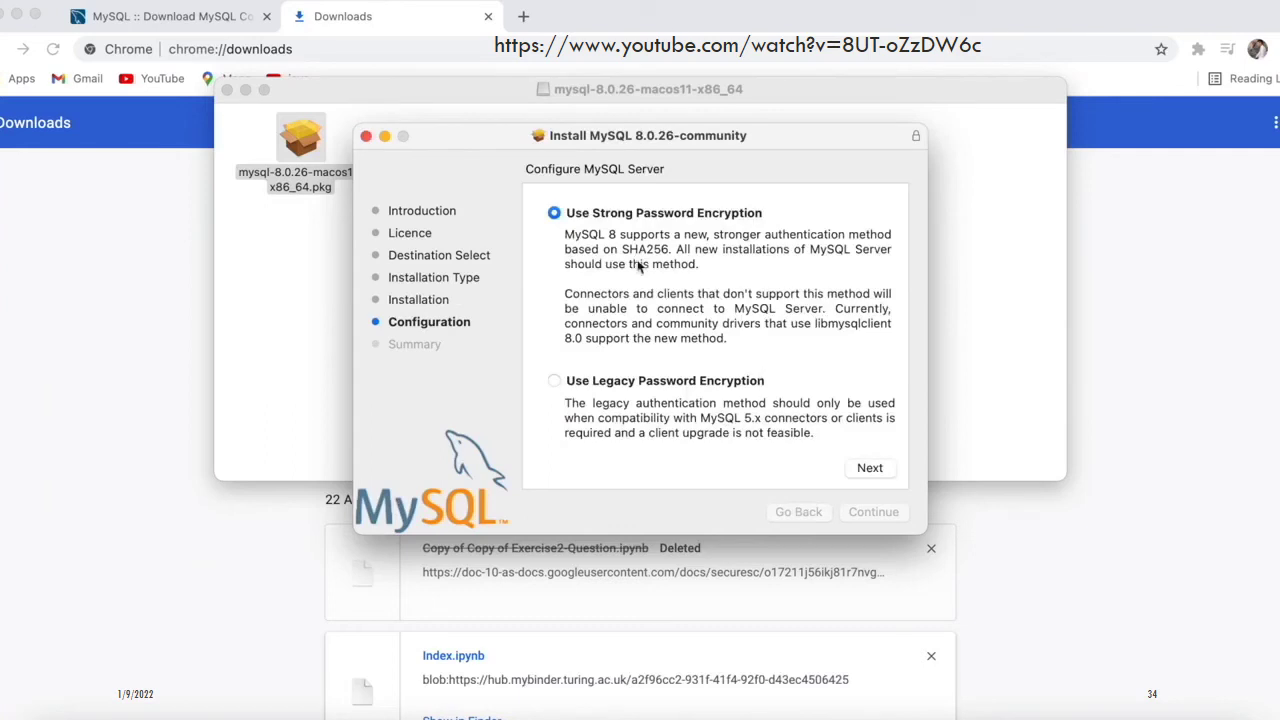
Keep strong password encryption, set a root password, and authorize the initial database setup
click(870, 468)
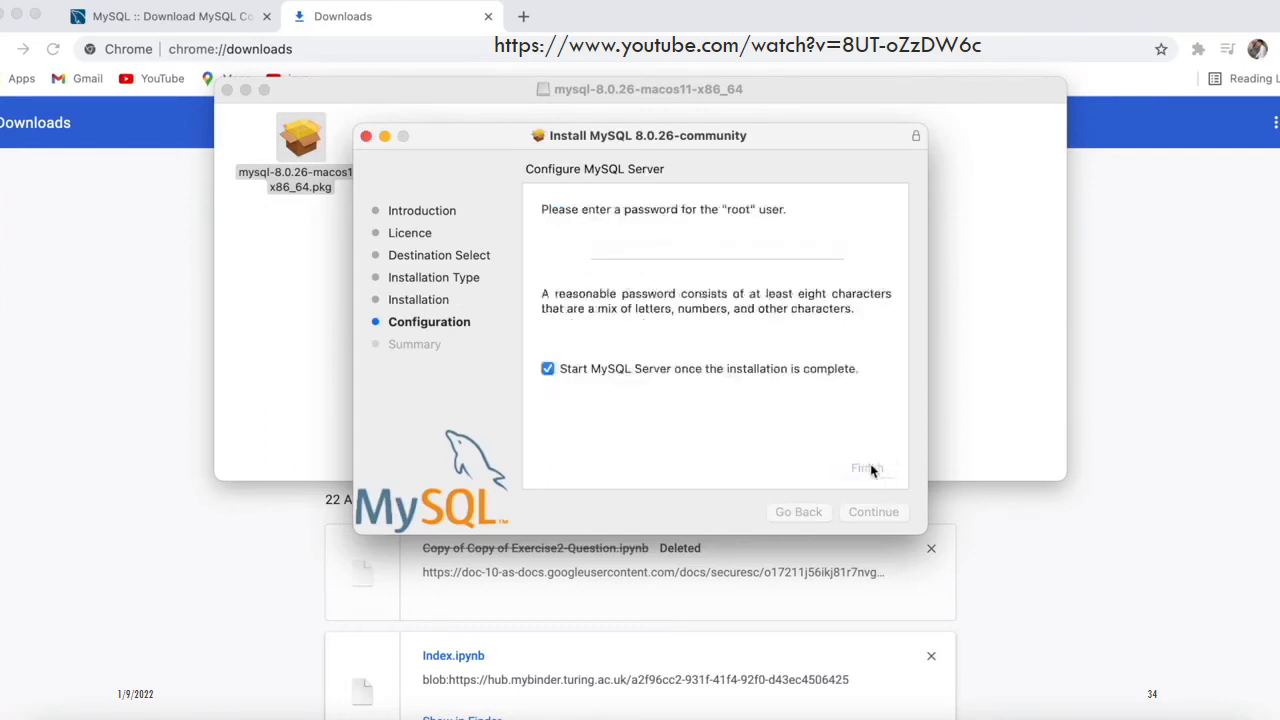
click(680, 251)
text(•••)
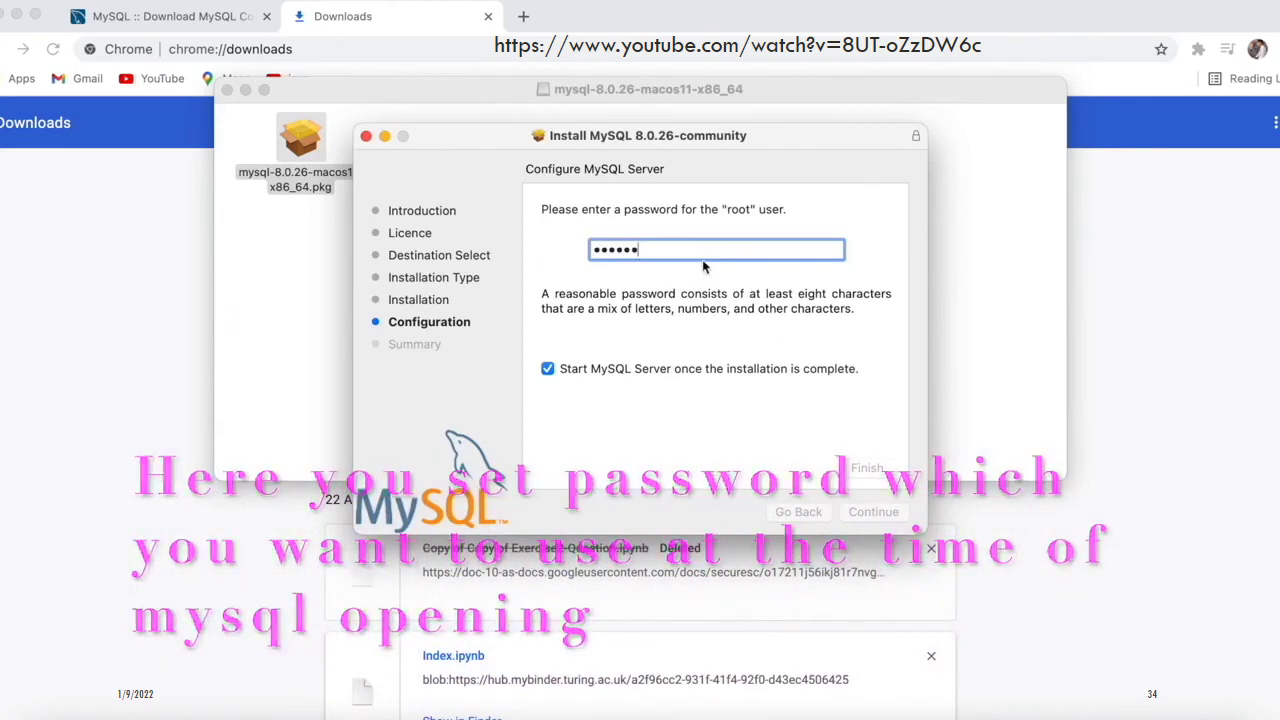
text(••)
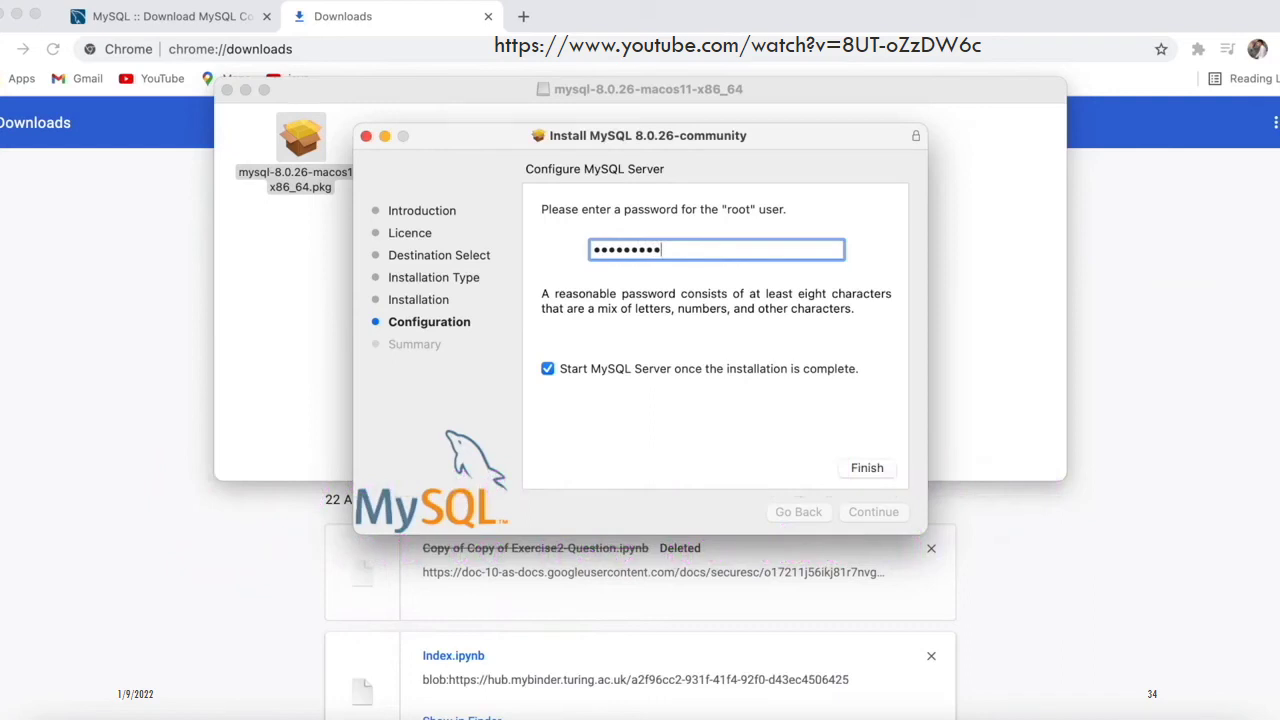
click(867, 472)
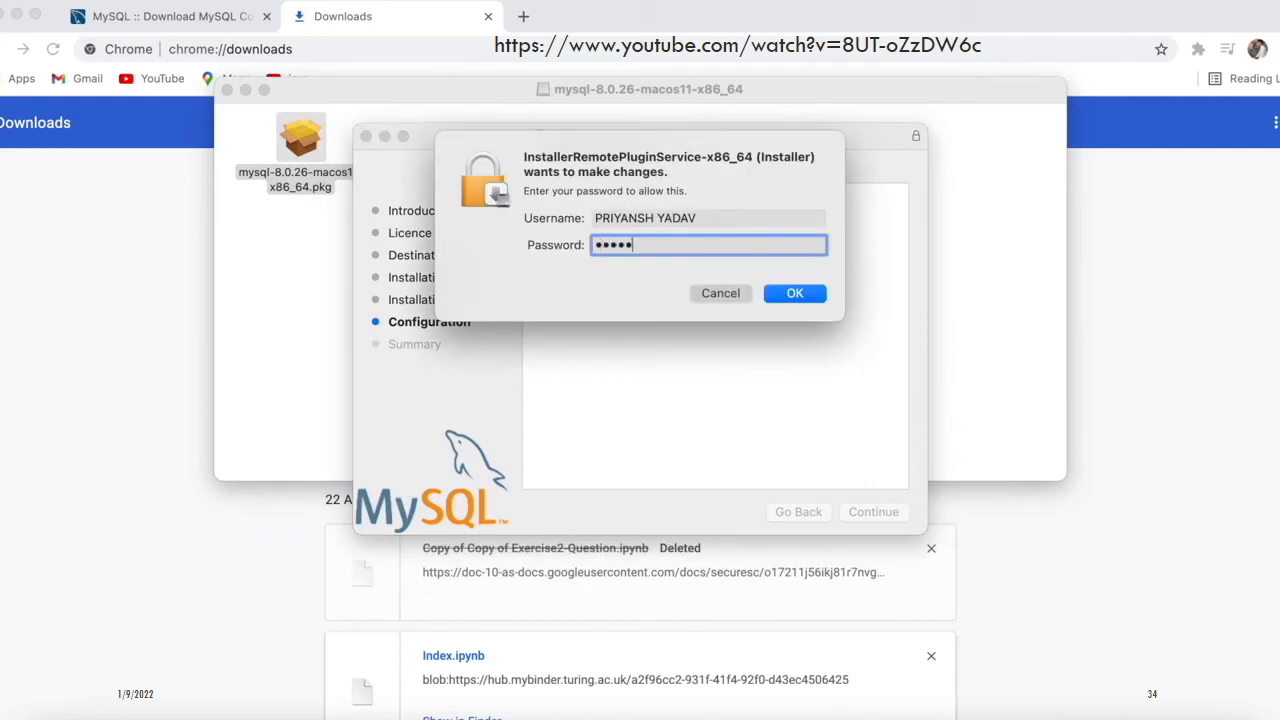
click(803, 292)
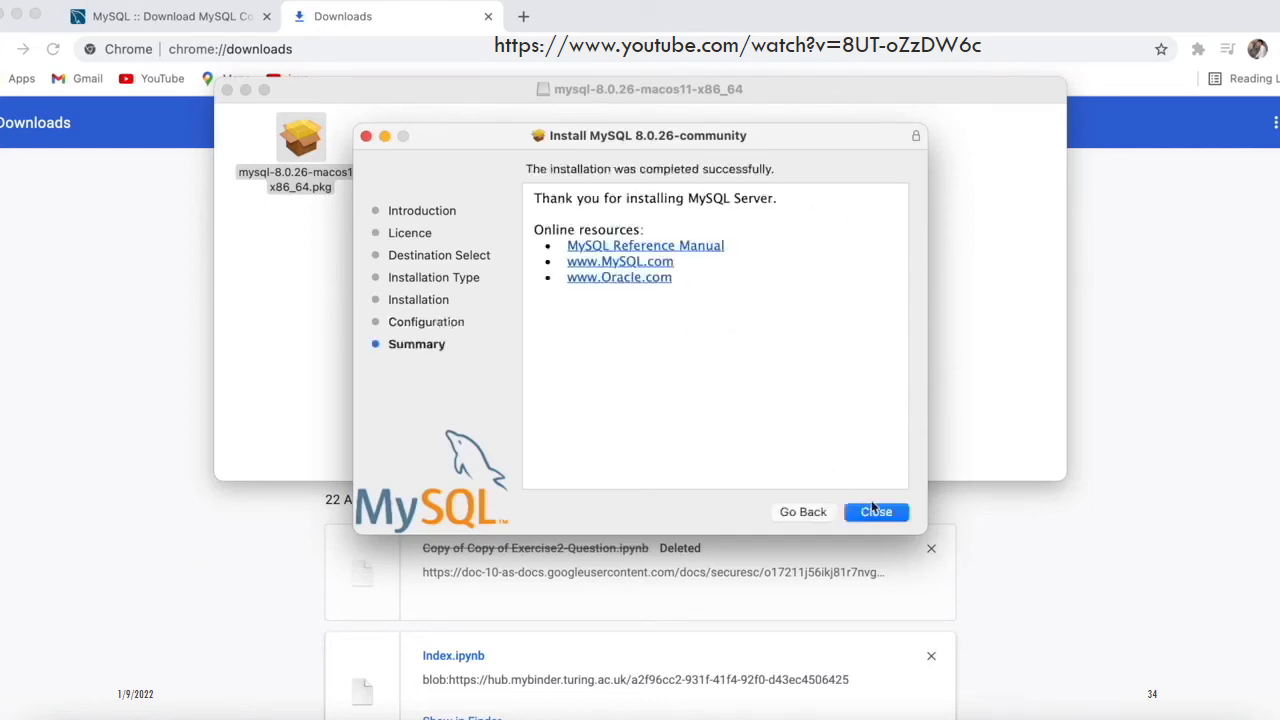
Close the finished installer, move the package to the Bin, and close its Finder window
click(877, 512)
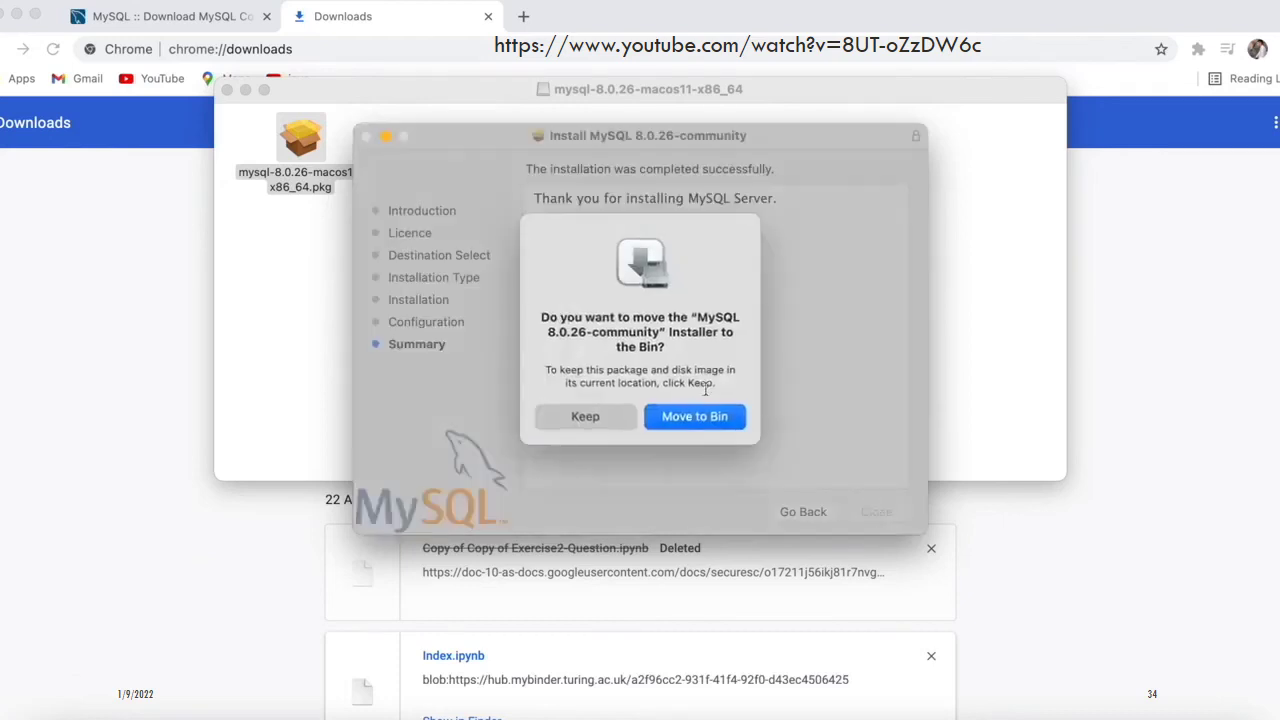
click(698, 420)
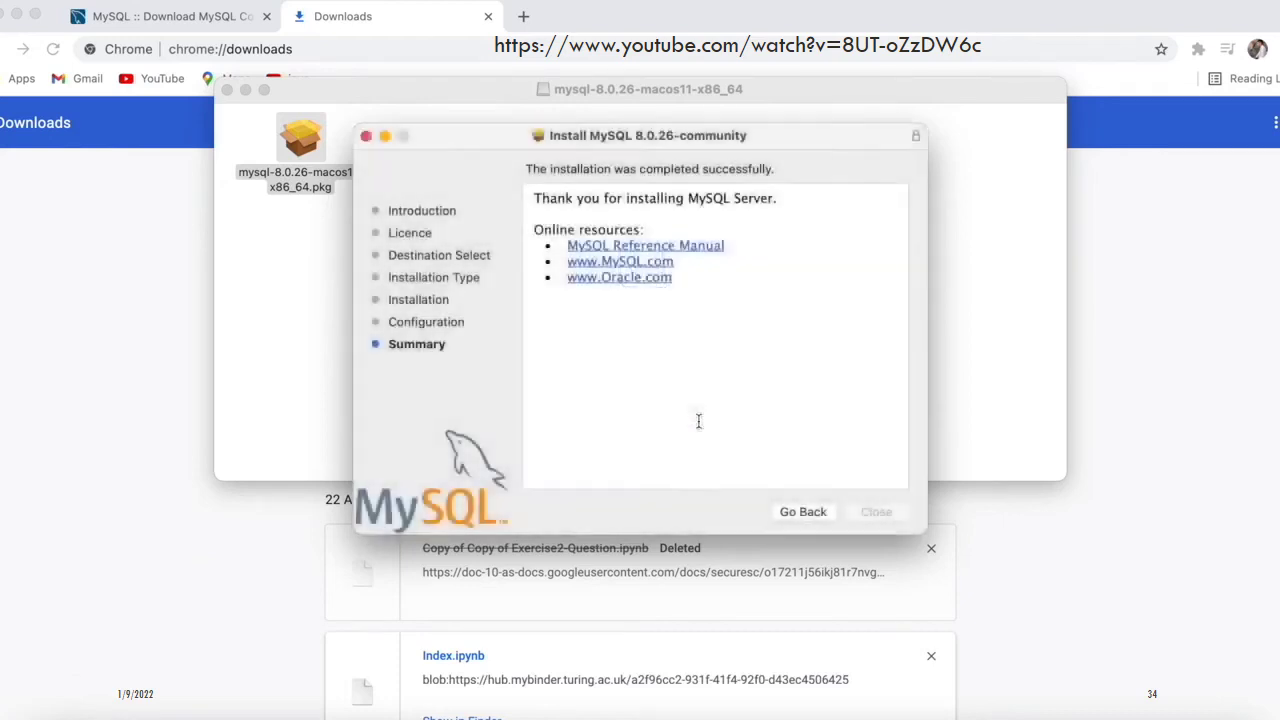
click(227, 91)
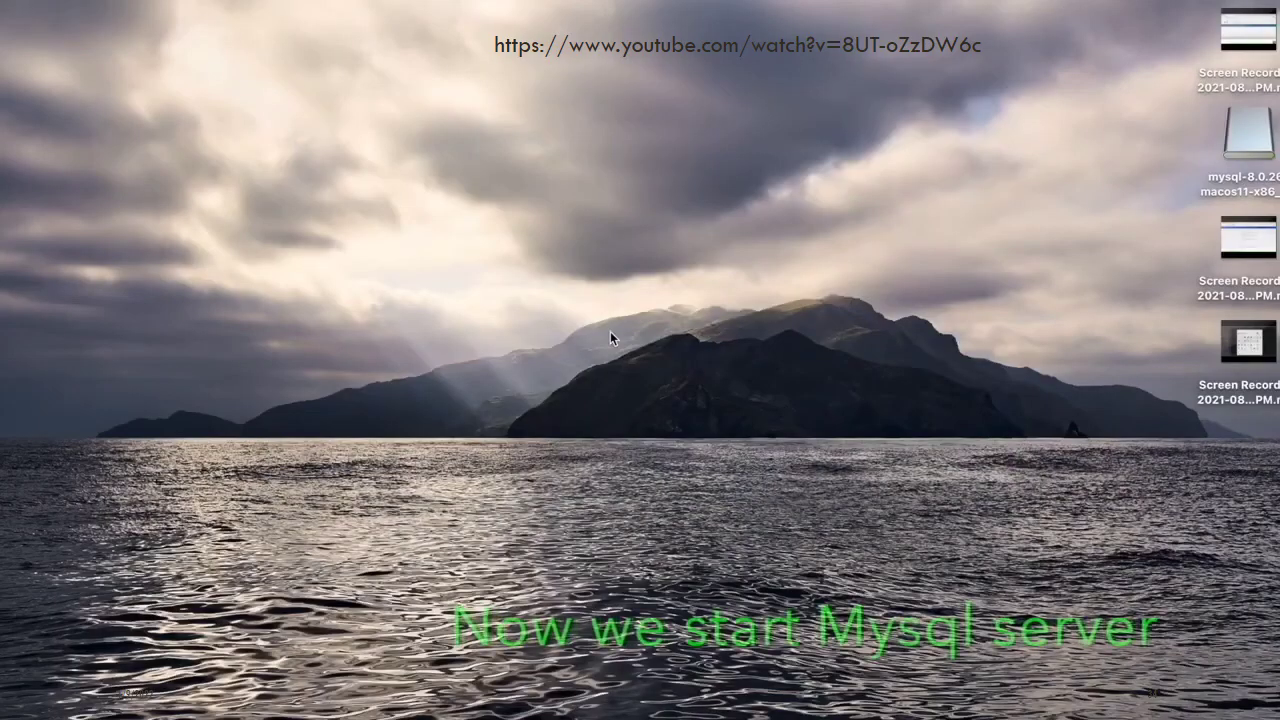
Start the MySQL 8.0.26 server from System Preferences' MySQL pane, authorizing with the admin password
key(super+space)
text(sys)
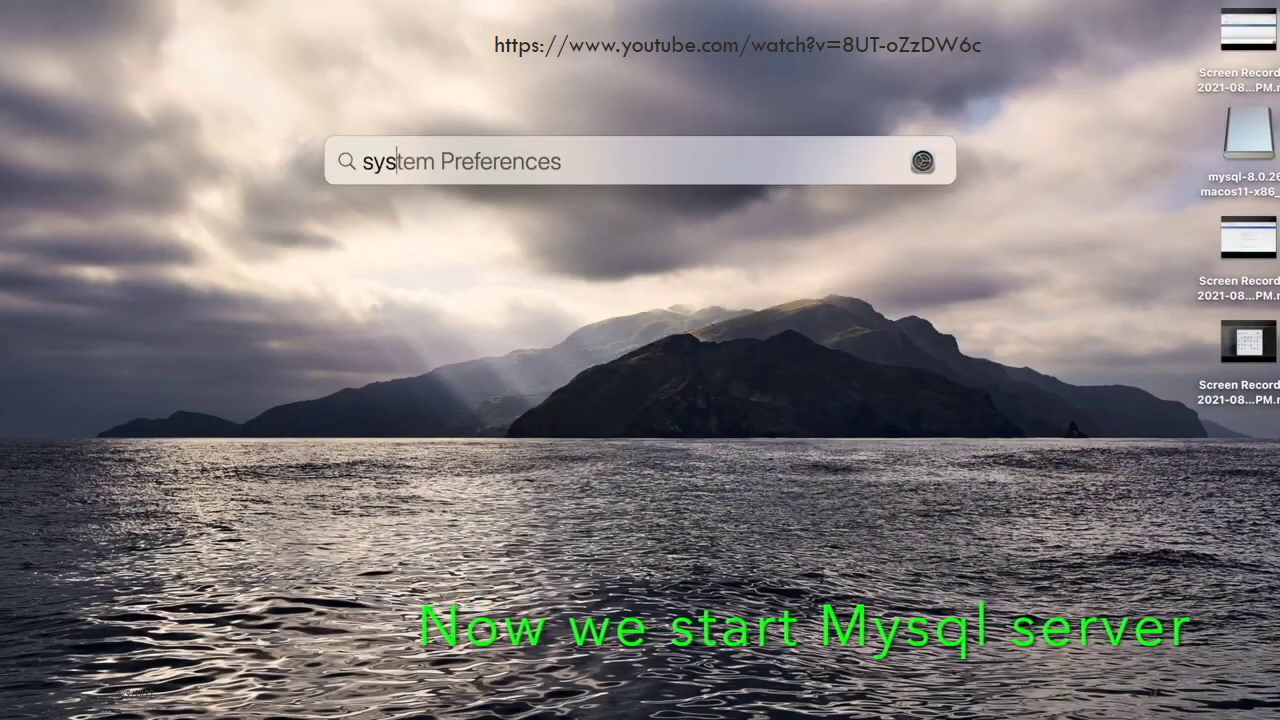
key(Return)
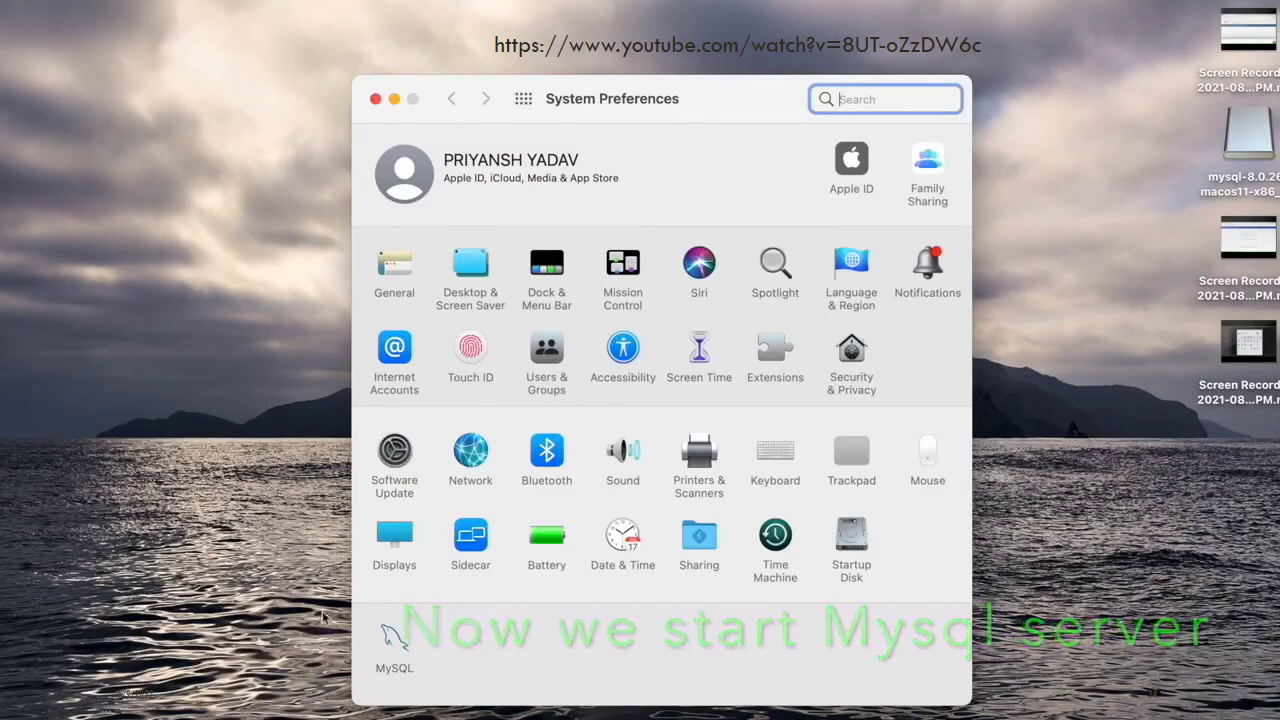
click(396, 638)
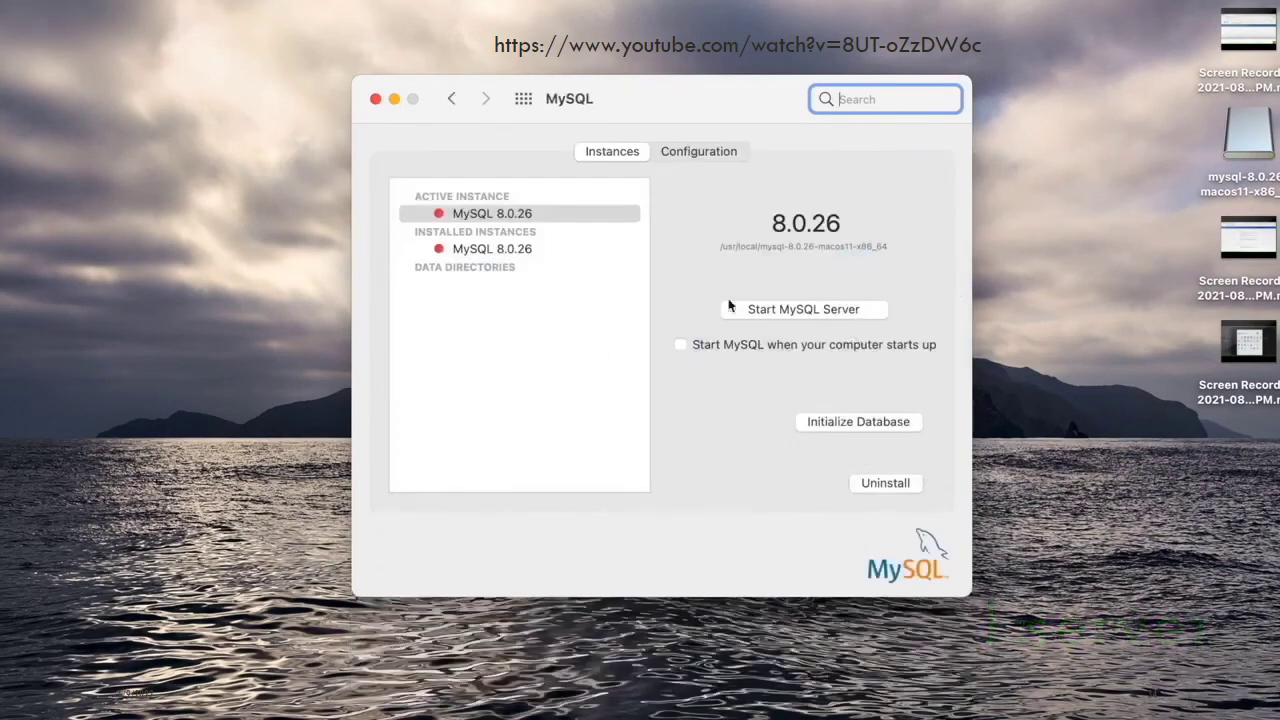
click(812, 309)
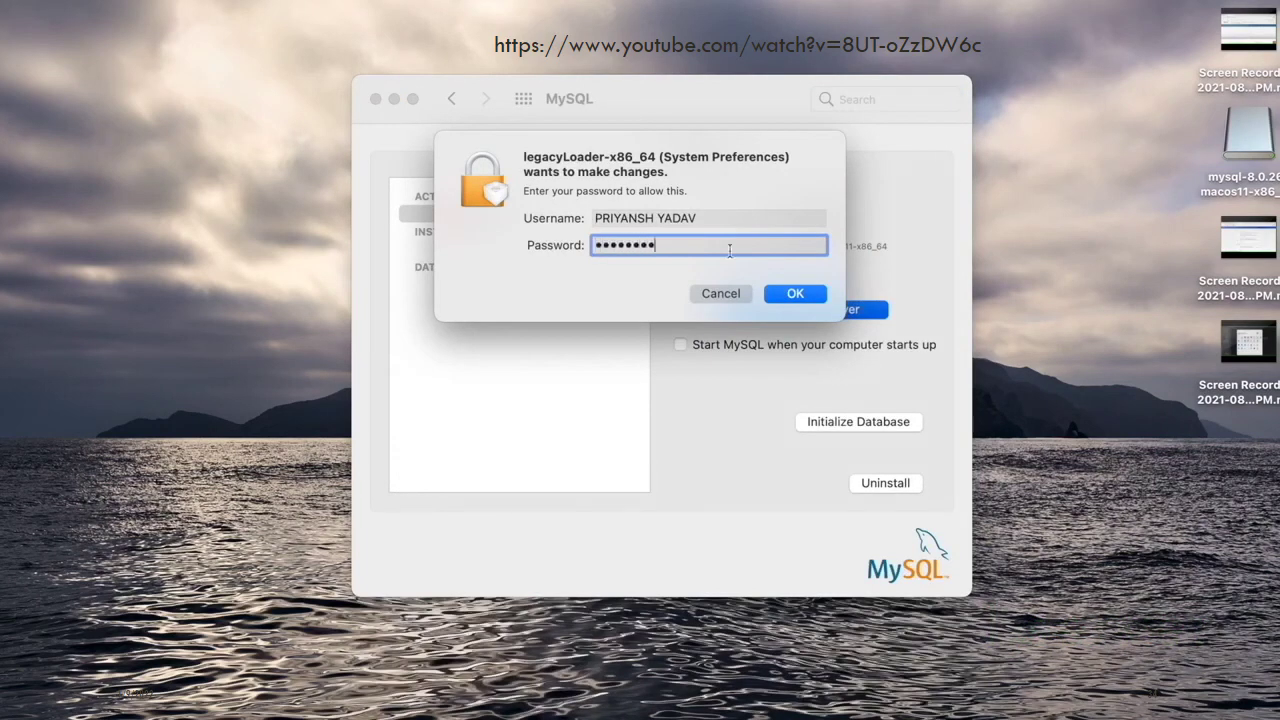
click(795, 293)
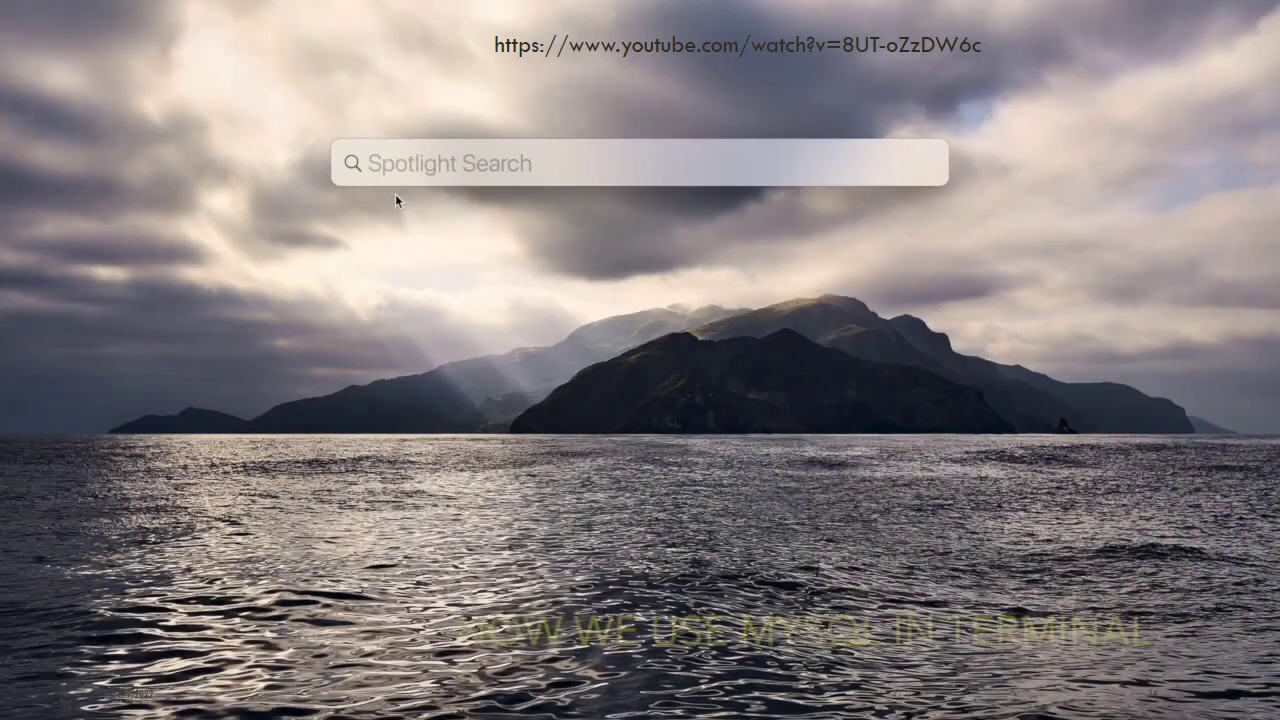
Open /usr/local/mysql-8.0.26-macos11-x86_64/bin in Finder
text(/us)
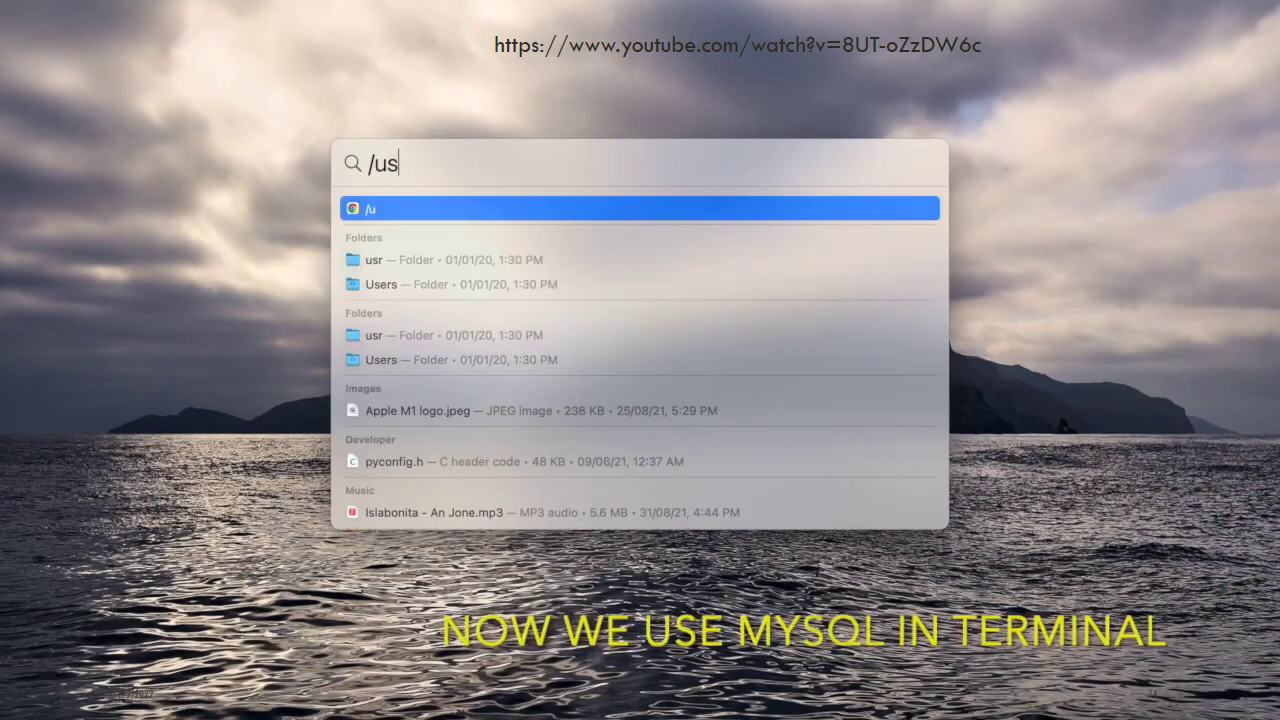
text(r)
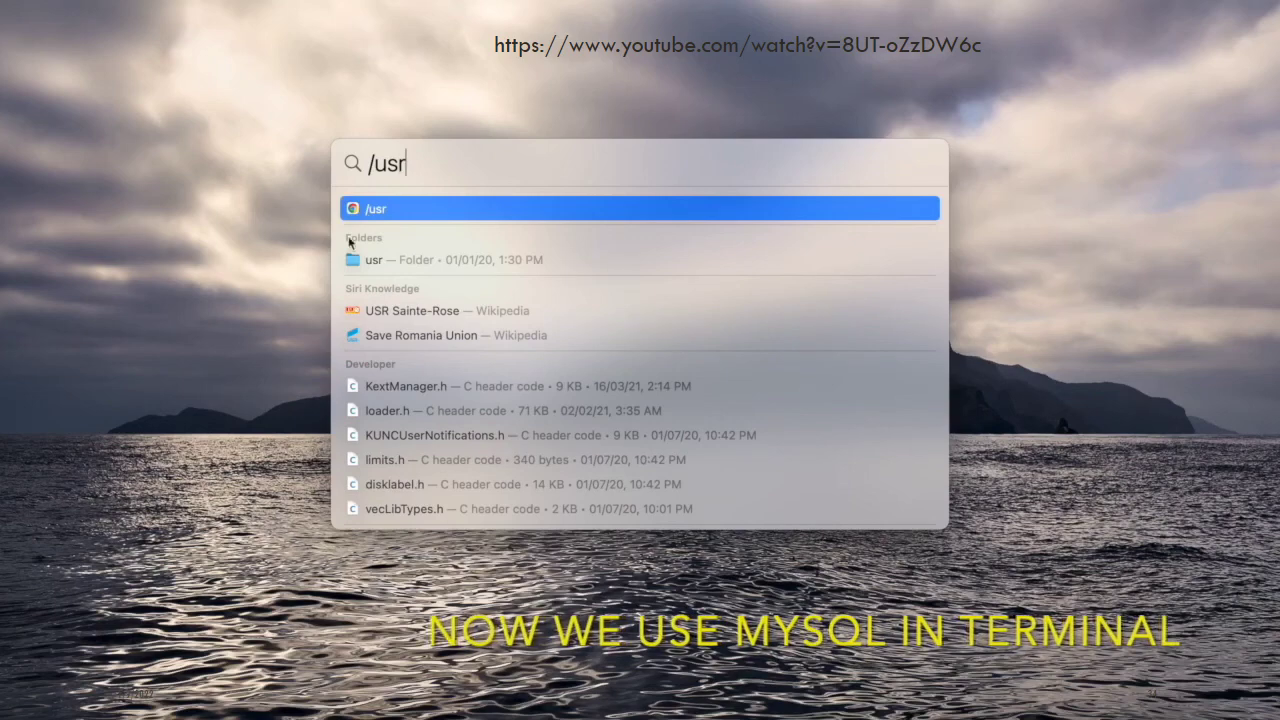
mouse_move(357, 260)
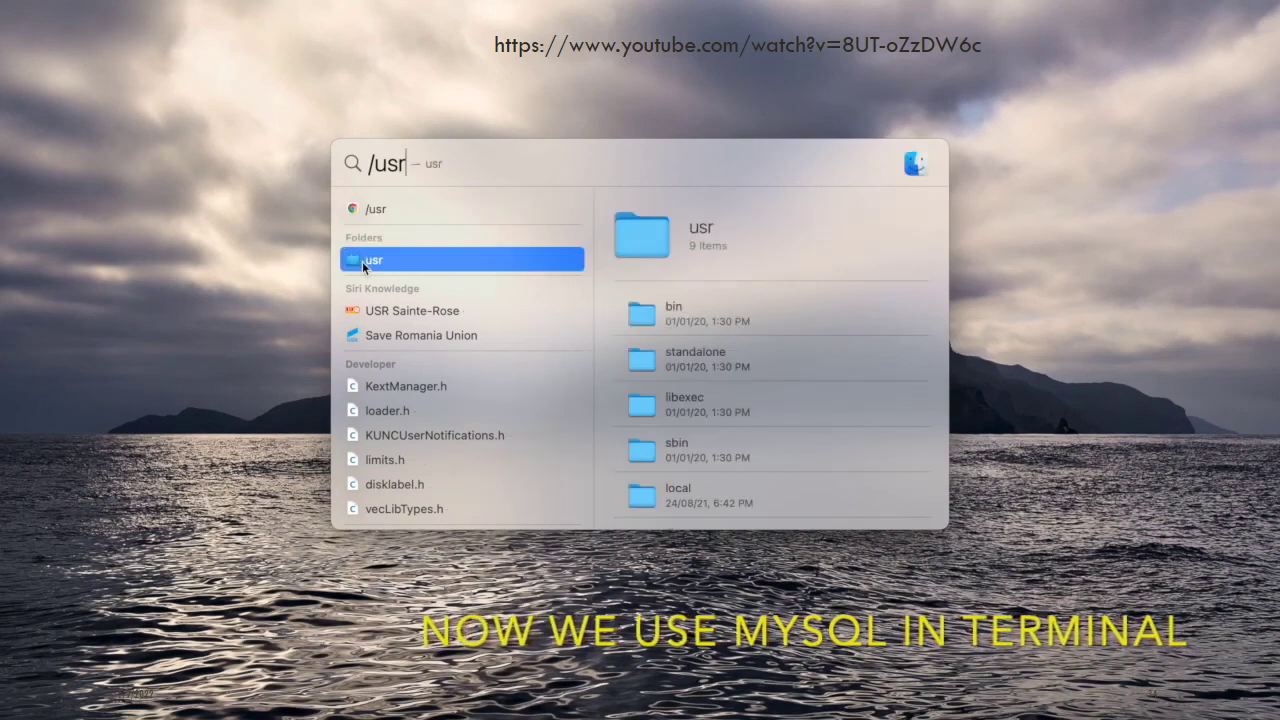
double_click(647, 237)
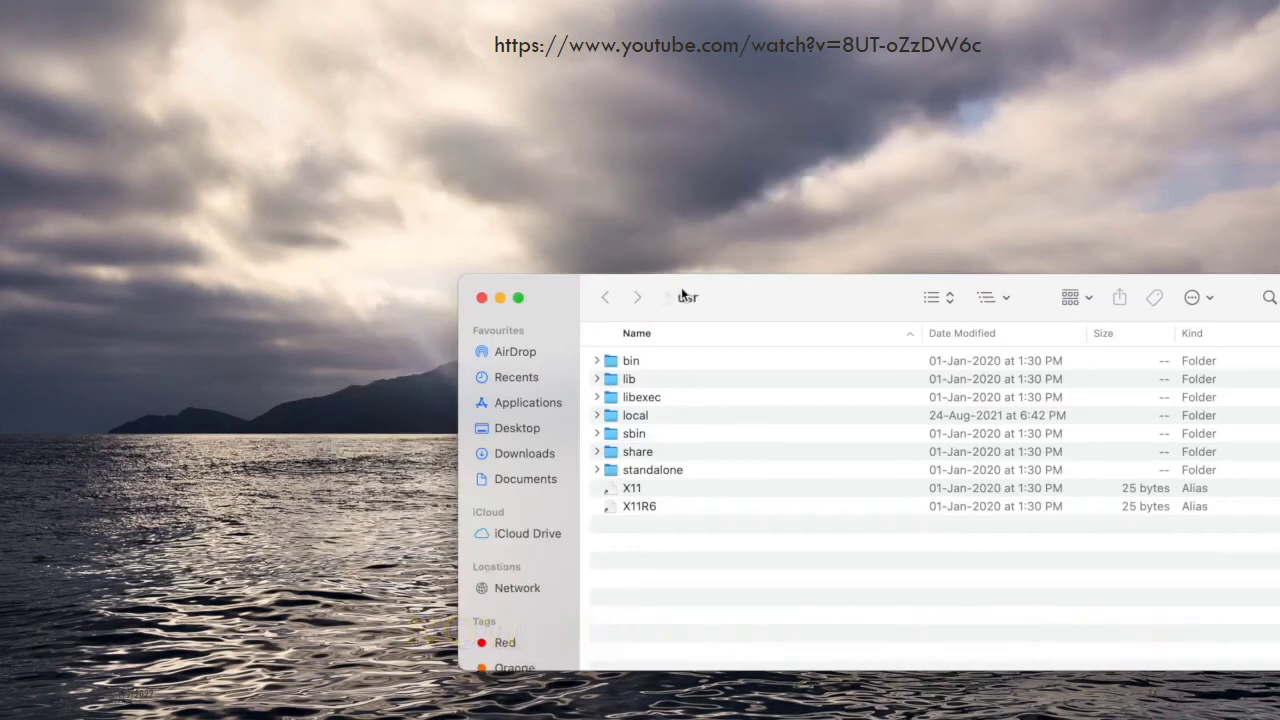
drag(681, 287, 423, 129)
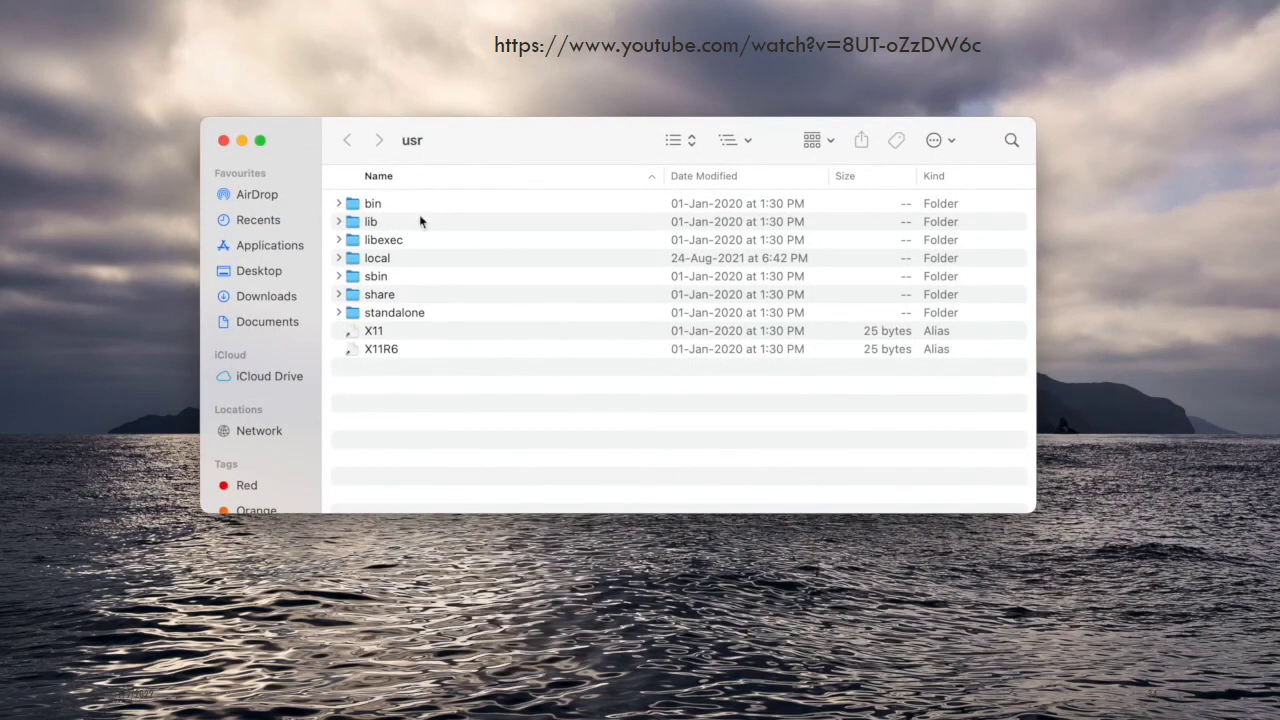
click(390, 262)
double_click(390, 262)
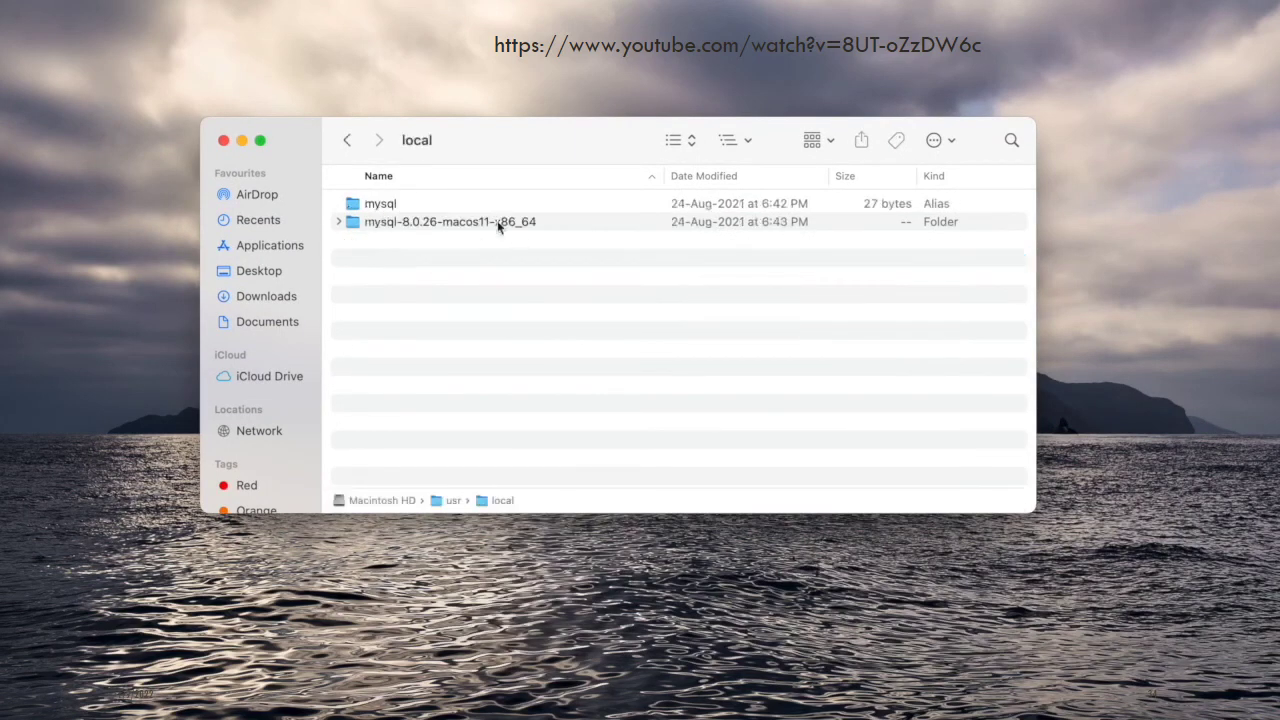
double_click(445, 221)
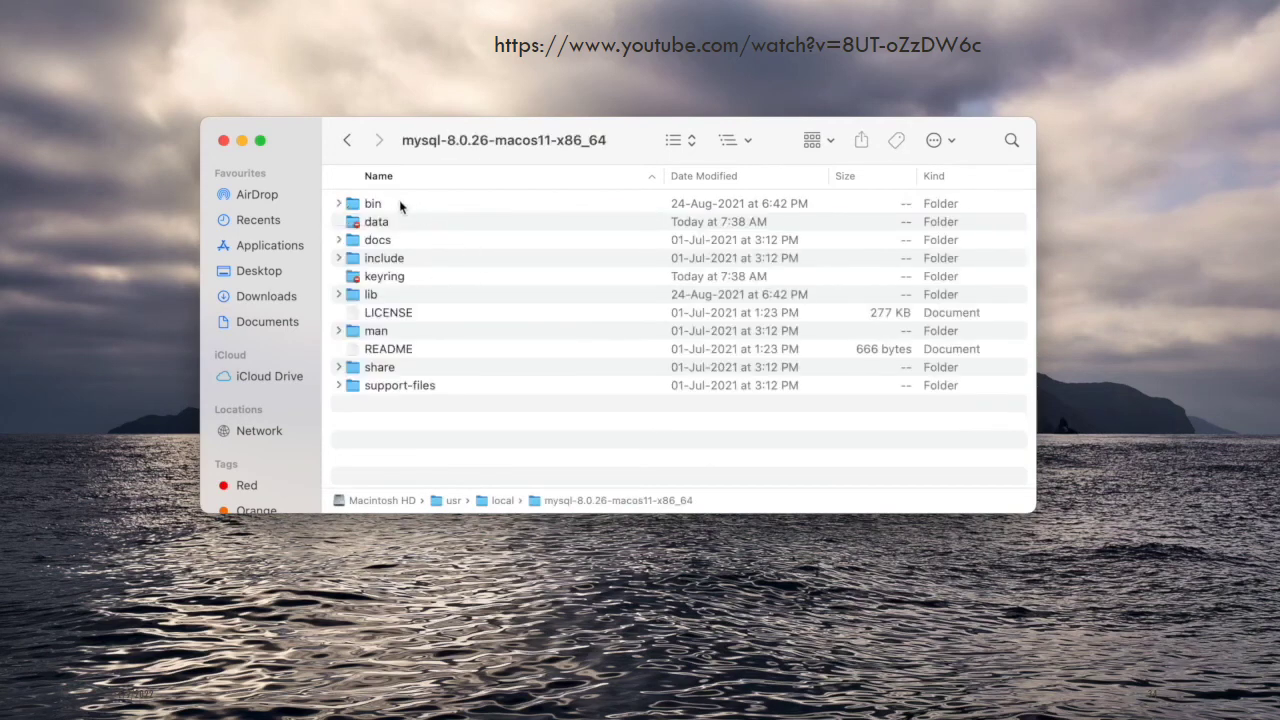
double_click(400, 206)
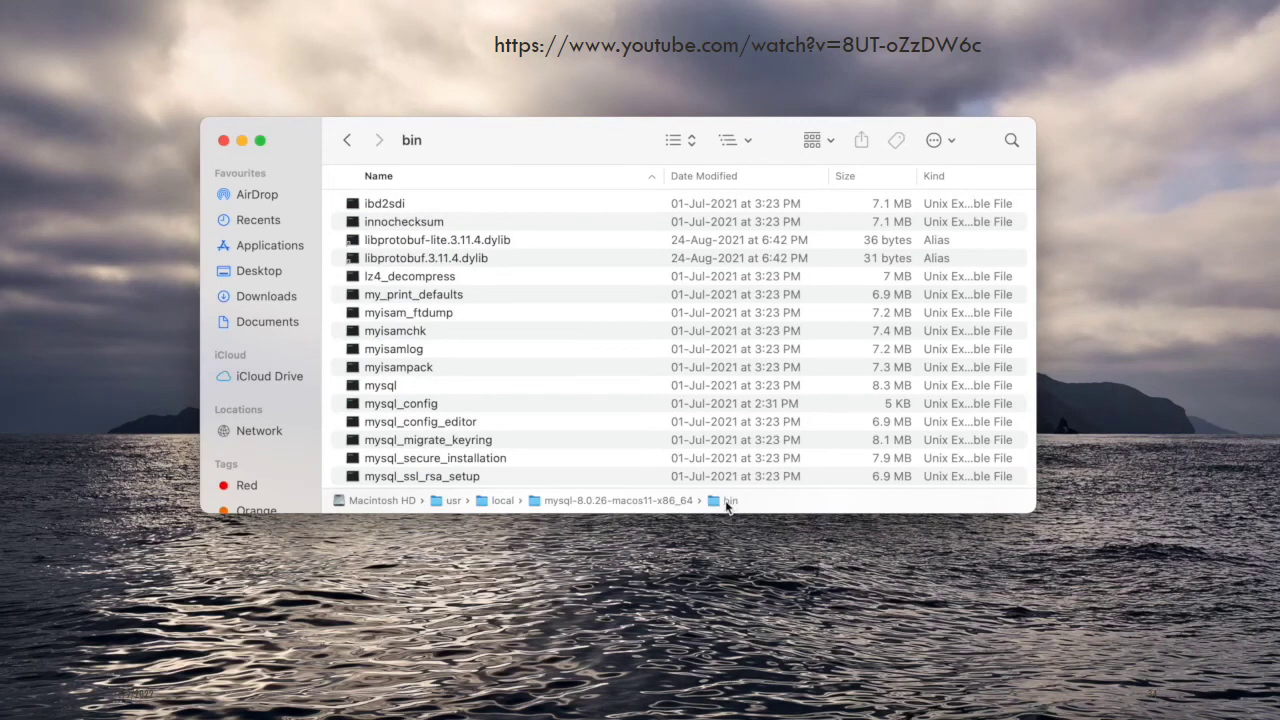
Copy the bin folder's full pathname and close the Finder window
right_click(727, 505)
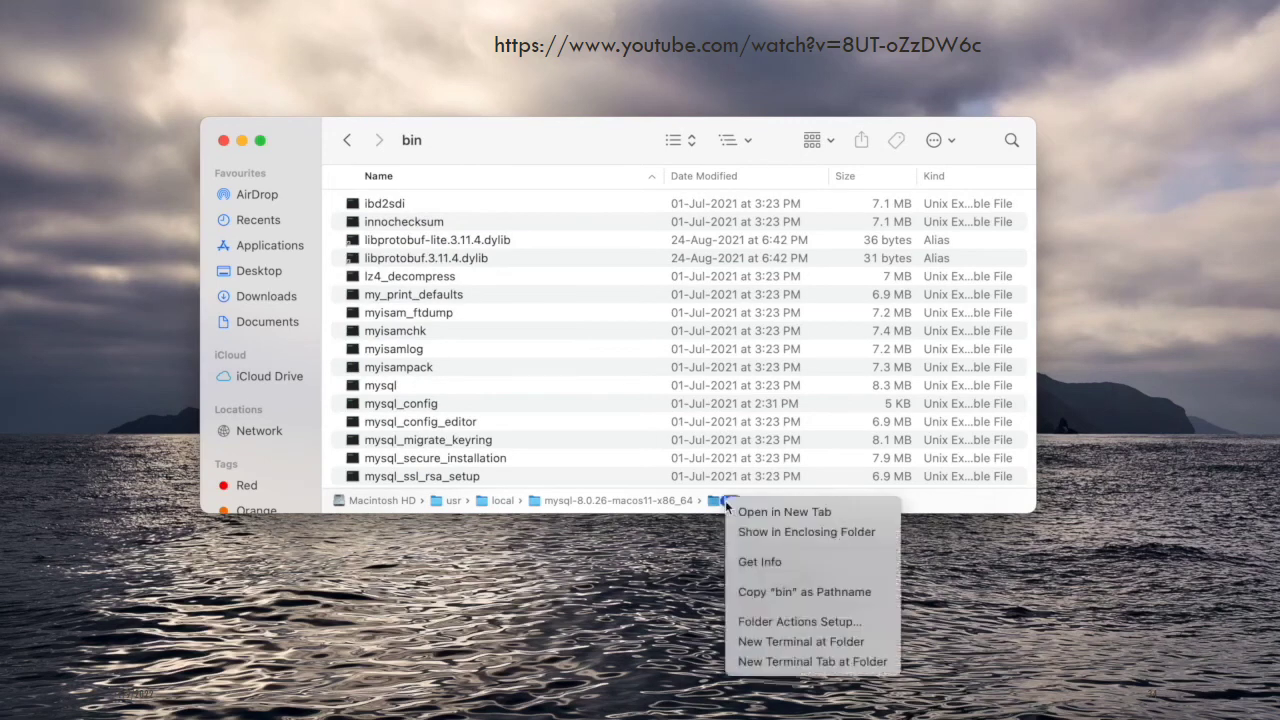
click(789, 592)
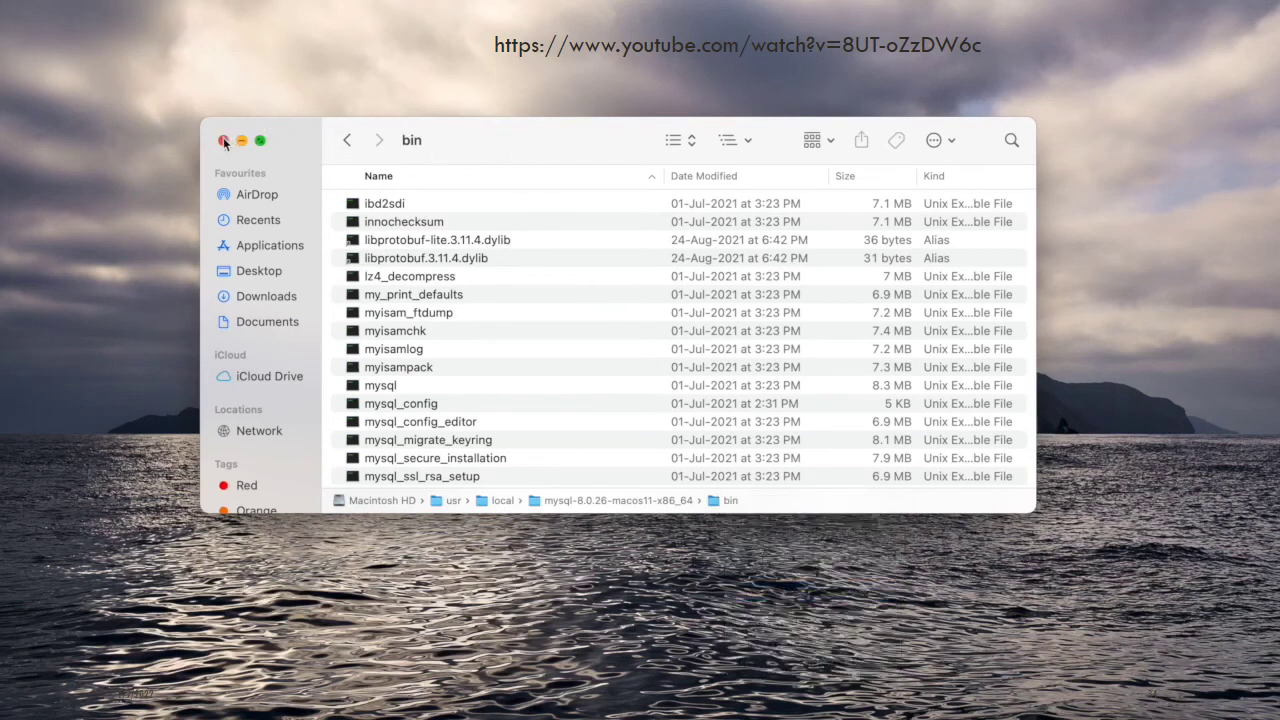
click(224, 141)
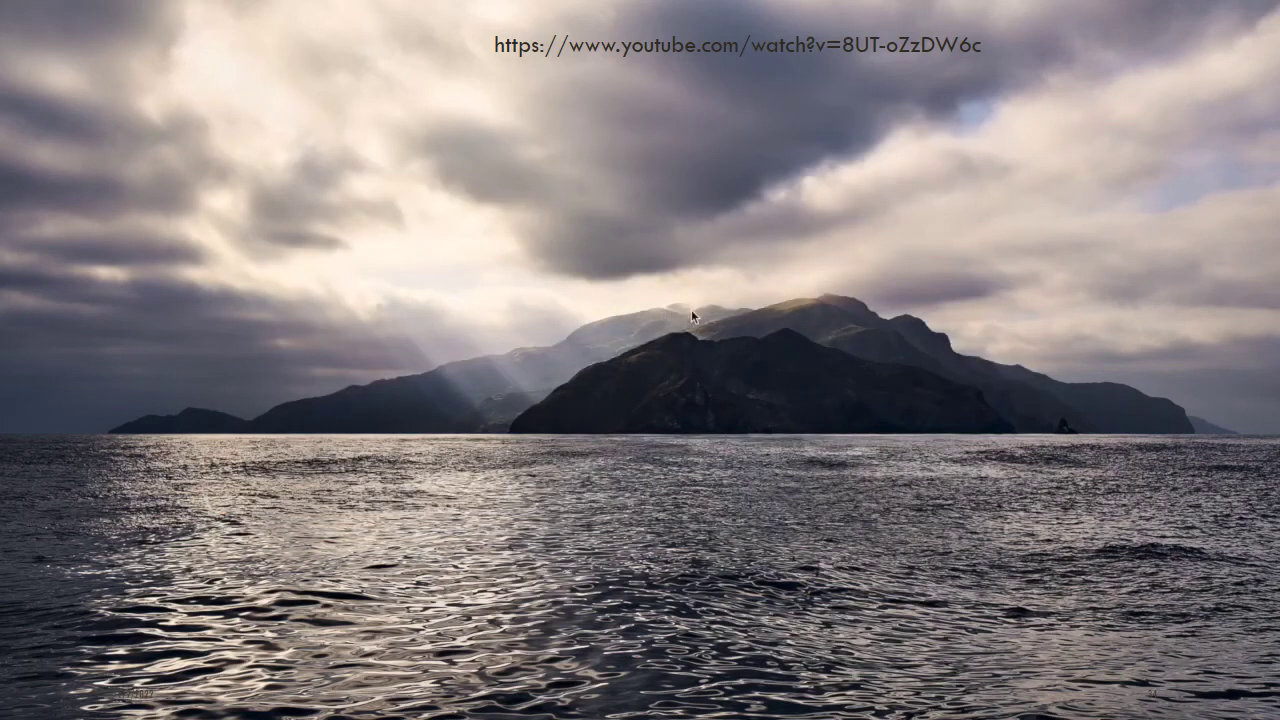
Launch Terminal and enlarge its window
key(super+space)
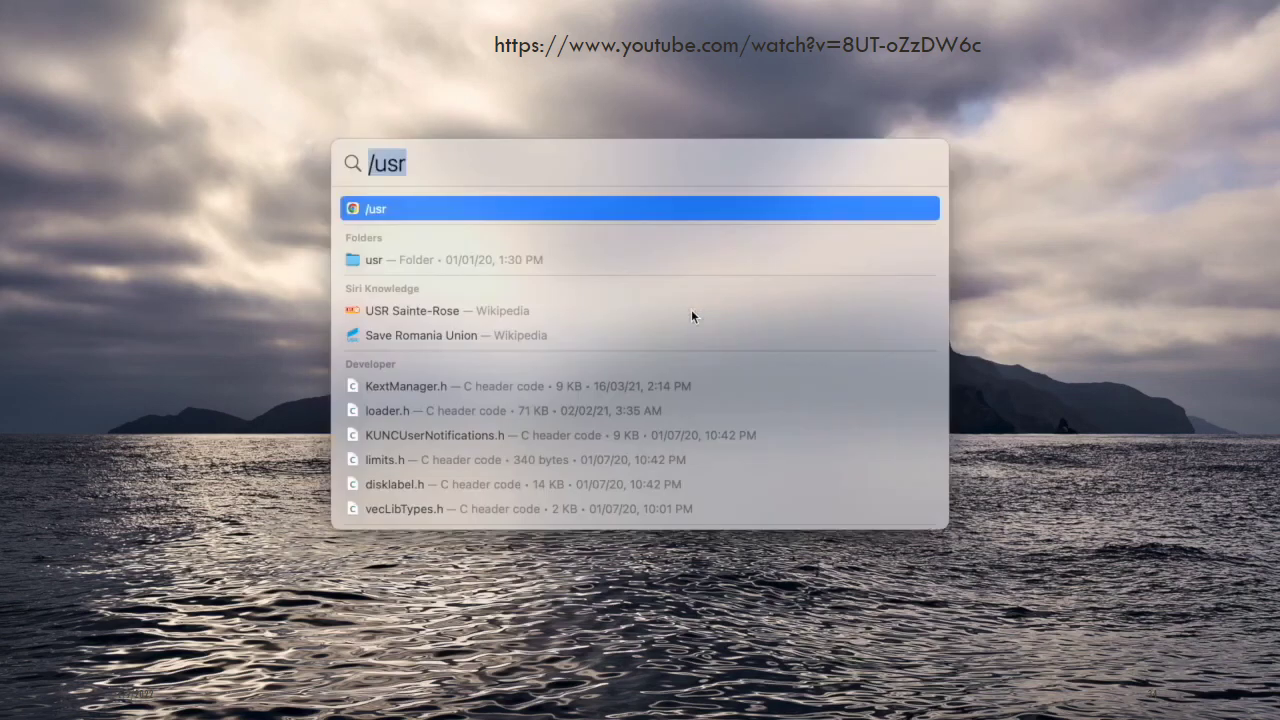
text(terminal)
key(Return)
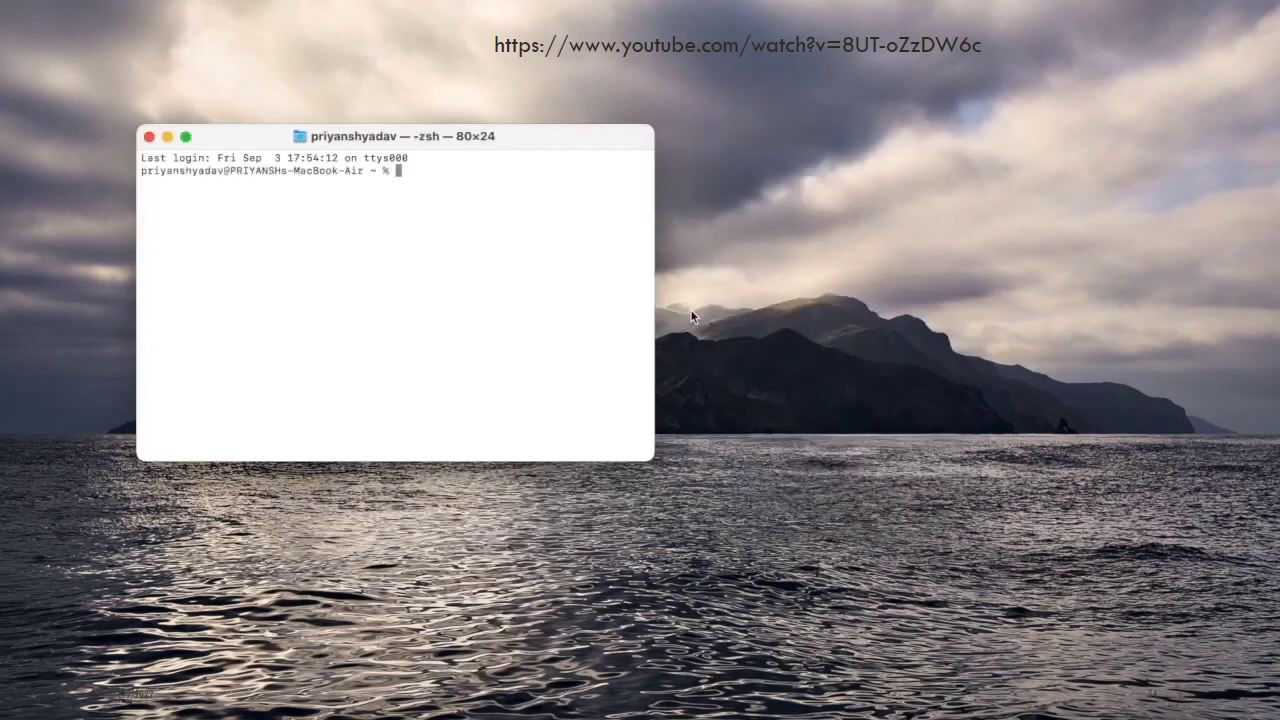
drag(655, 251, 1055, 260)
drag(615, 461, 615, 639)
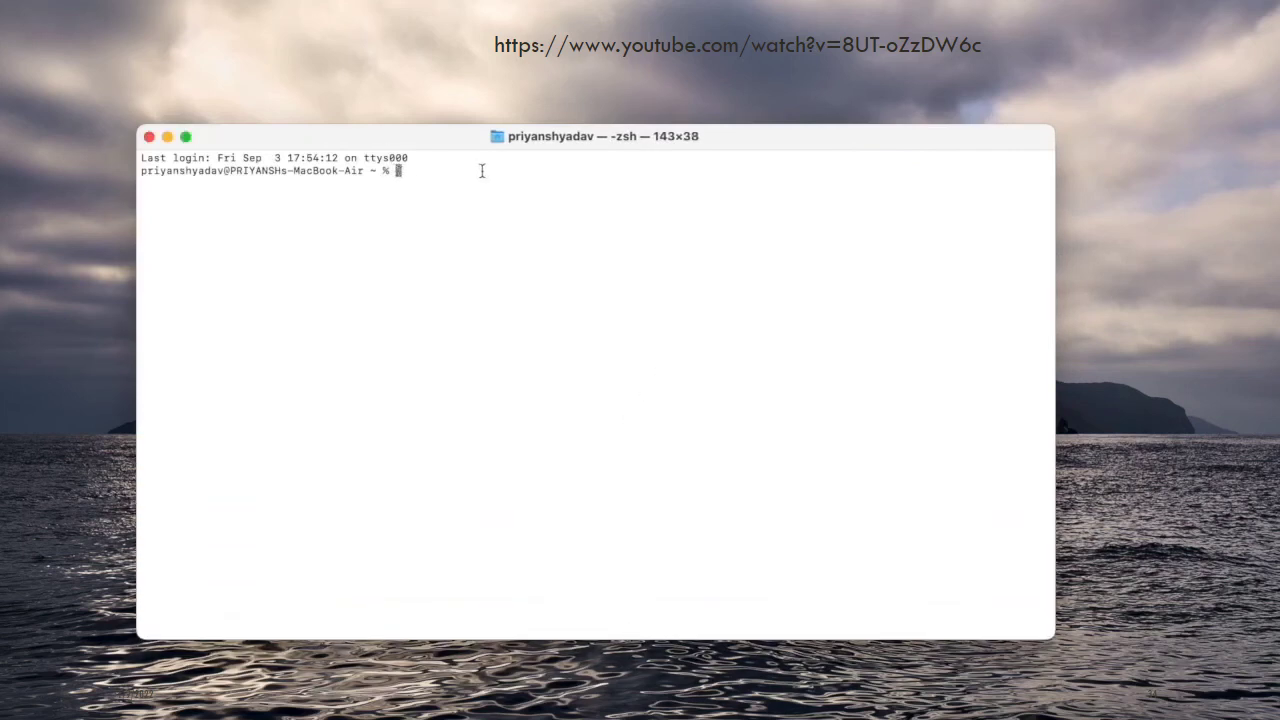
Try opening .zsh_profile with open -t, then list the home folder with ls -al
text(open)
drag(634, 138, 639, 136)
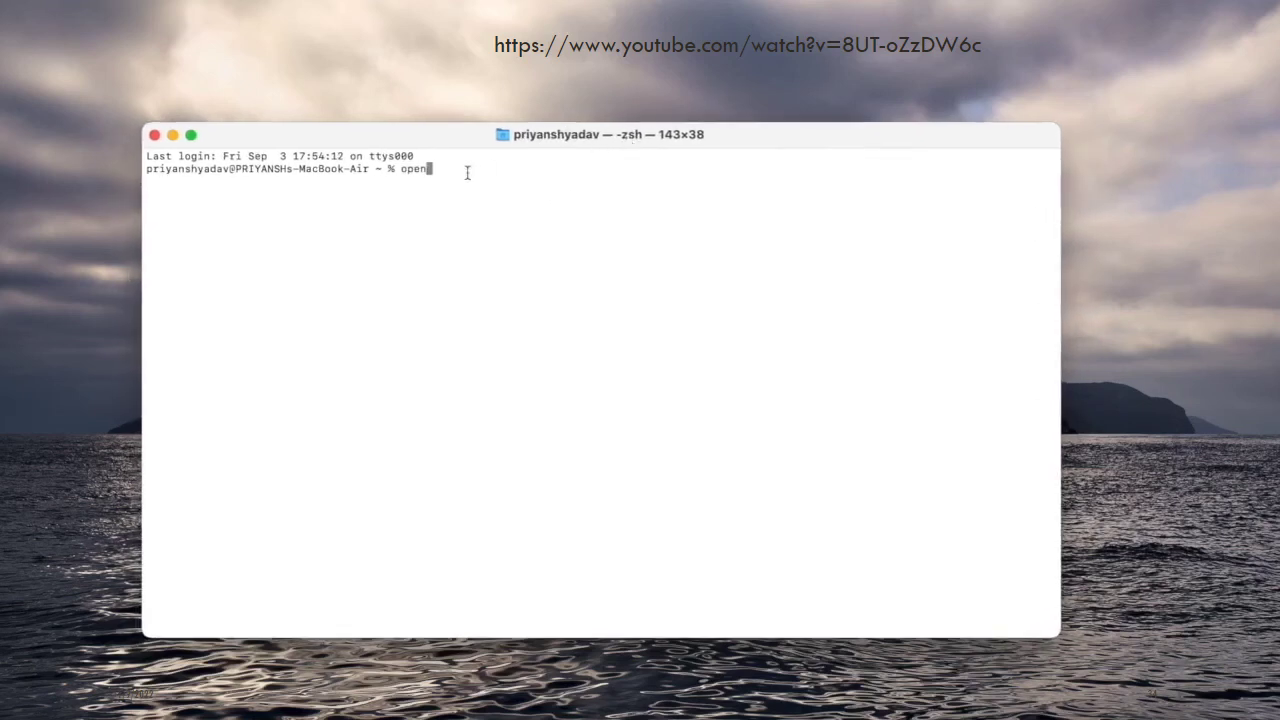
text(-t .zsh_profile)
key(Return)
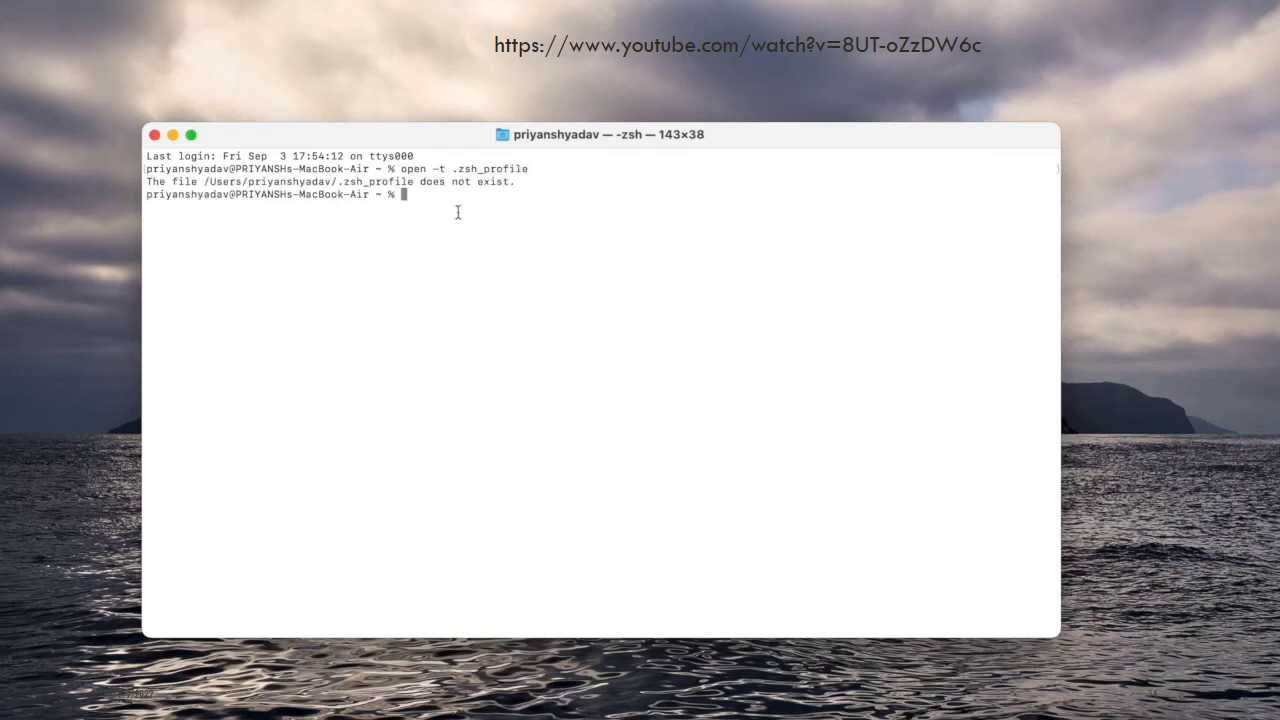
text(ls -al)
key(Return)
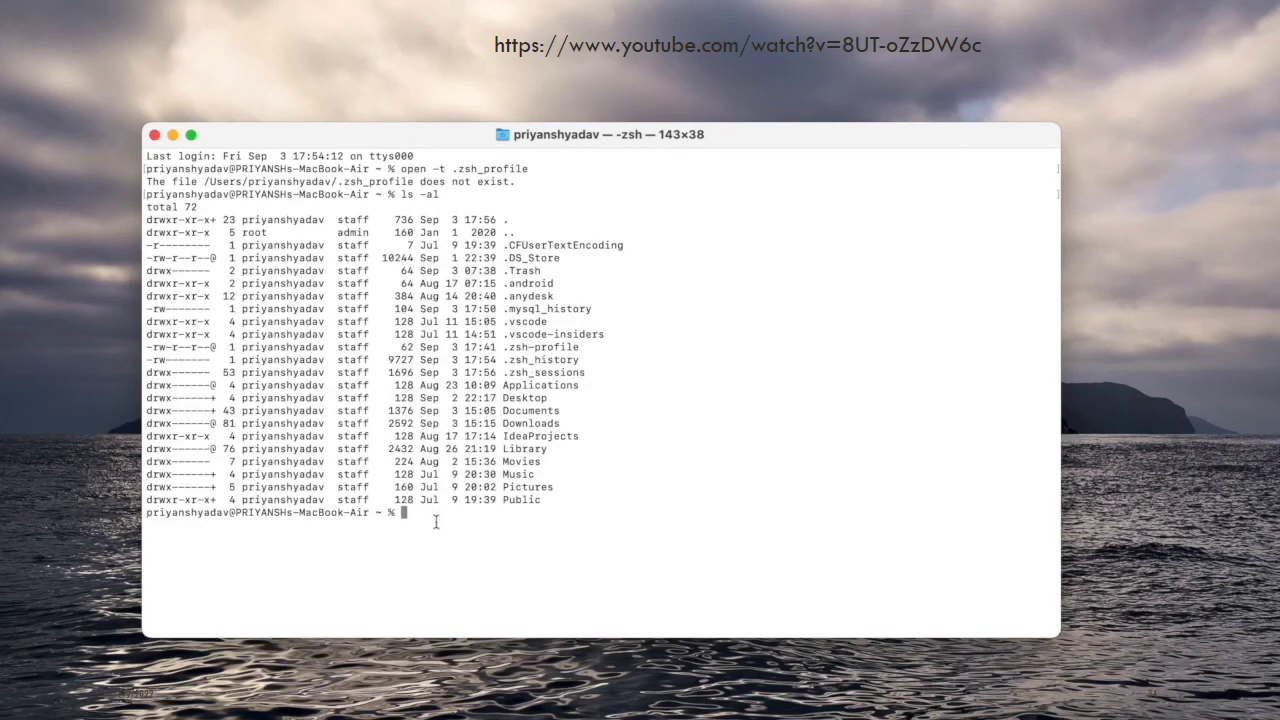
Create .zsh-profile with touch and prepare open -t .zsh-profile
text(touch .zsh-)
key(BackSpace)
text(_pro)
text(file)
key(BackSpace)
key(BackSpace)
key(BackSpace)
key(BackSpace)
key(BackSpace)
key(BackSpace)
key(BackSpace)
key(BackSpace)
text(-profile)
key(Return)
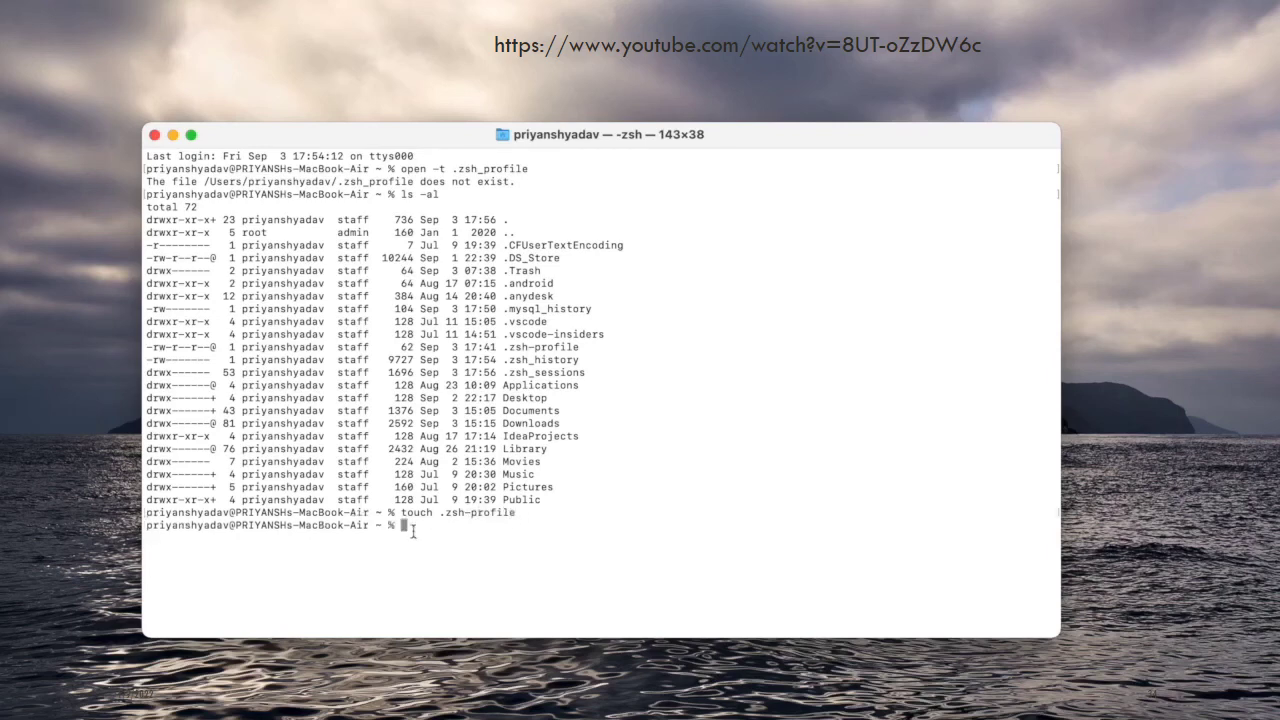
text(open -t)
text(.zsh-profile)
Open .zsh-profile in TextEdit and paste in the MySQL bin PATH export line
key(Return)
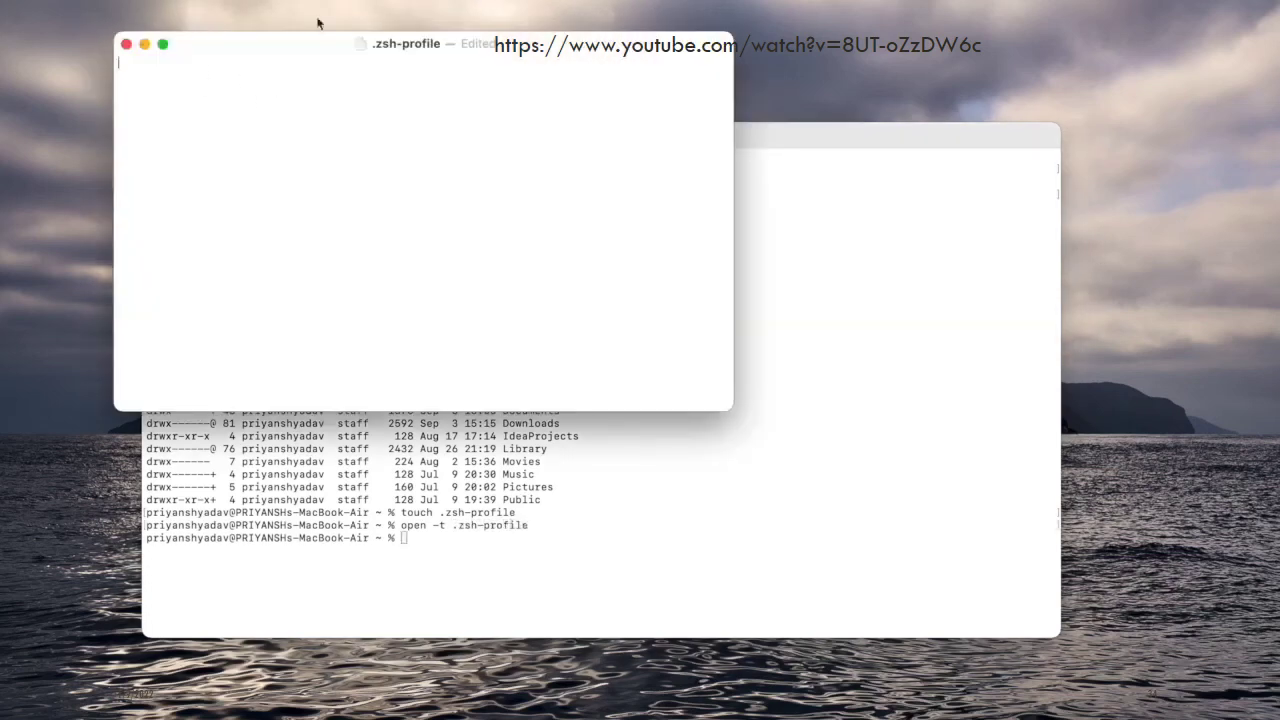
right_click(204, 63)
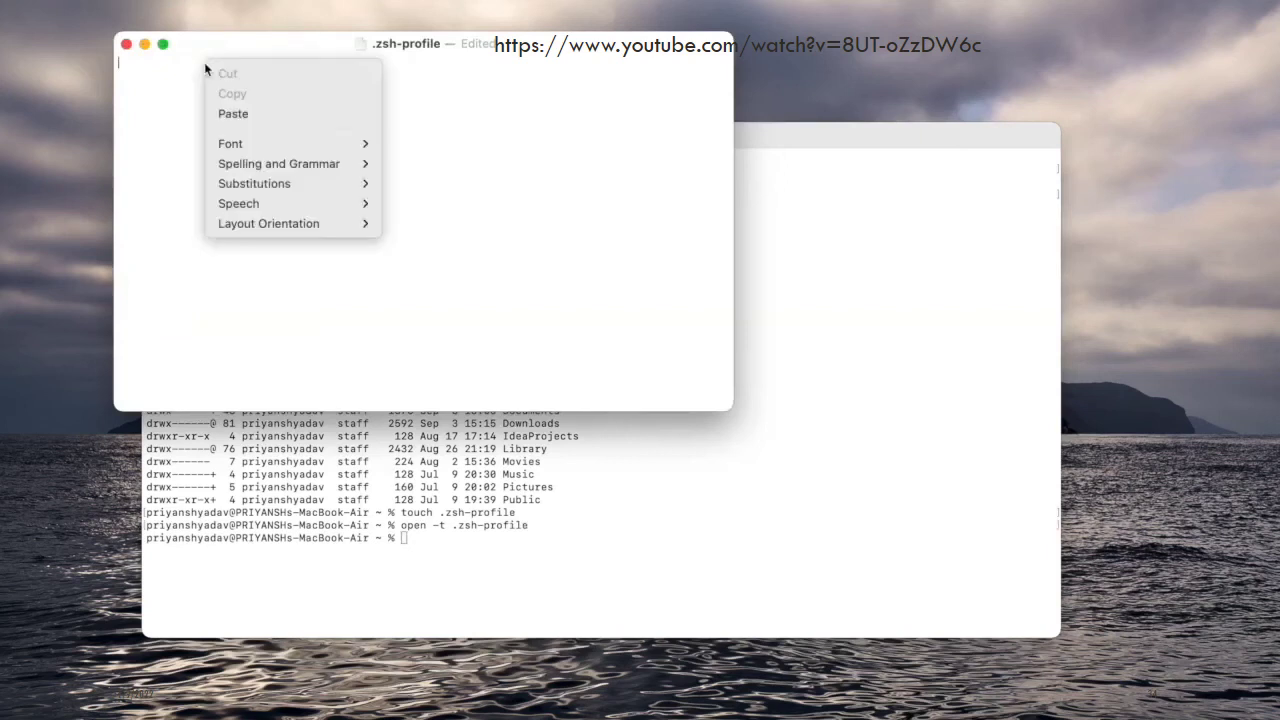
click(227, 115)
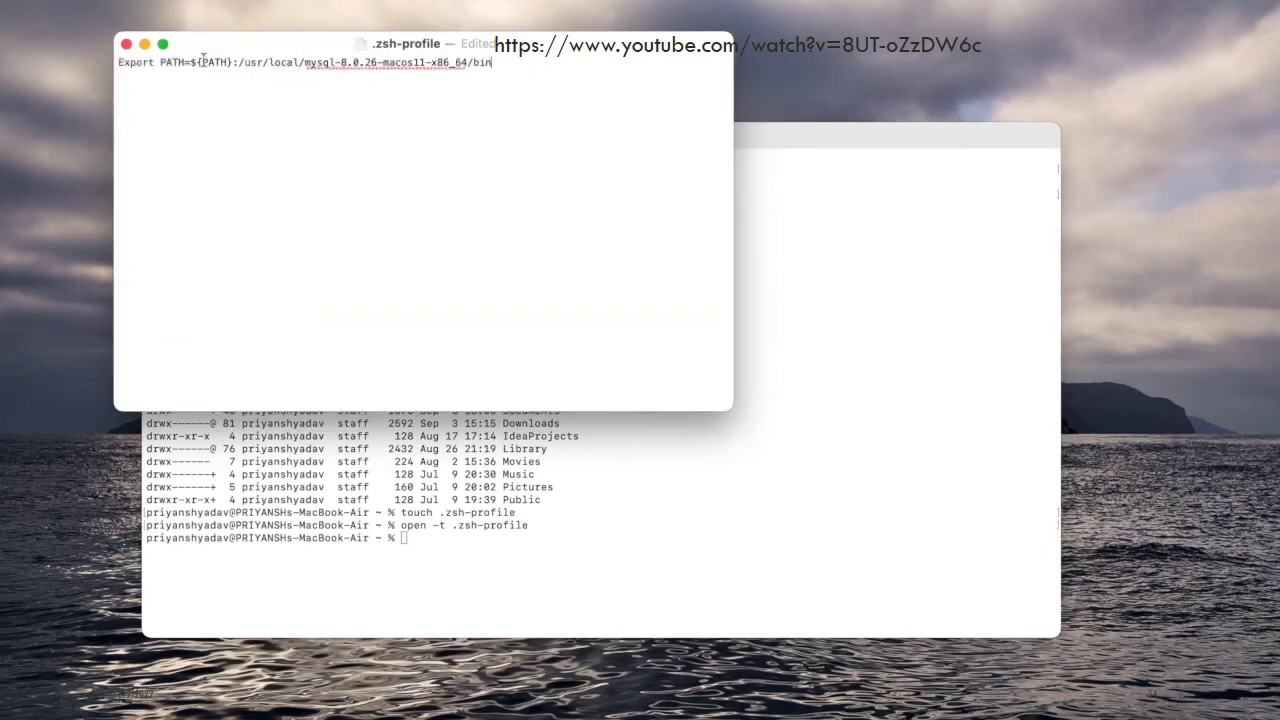
Enlarge the document text to size 13
right_click(433, 151)
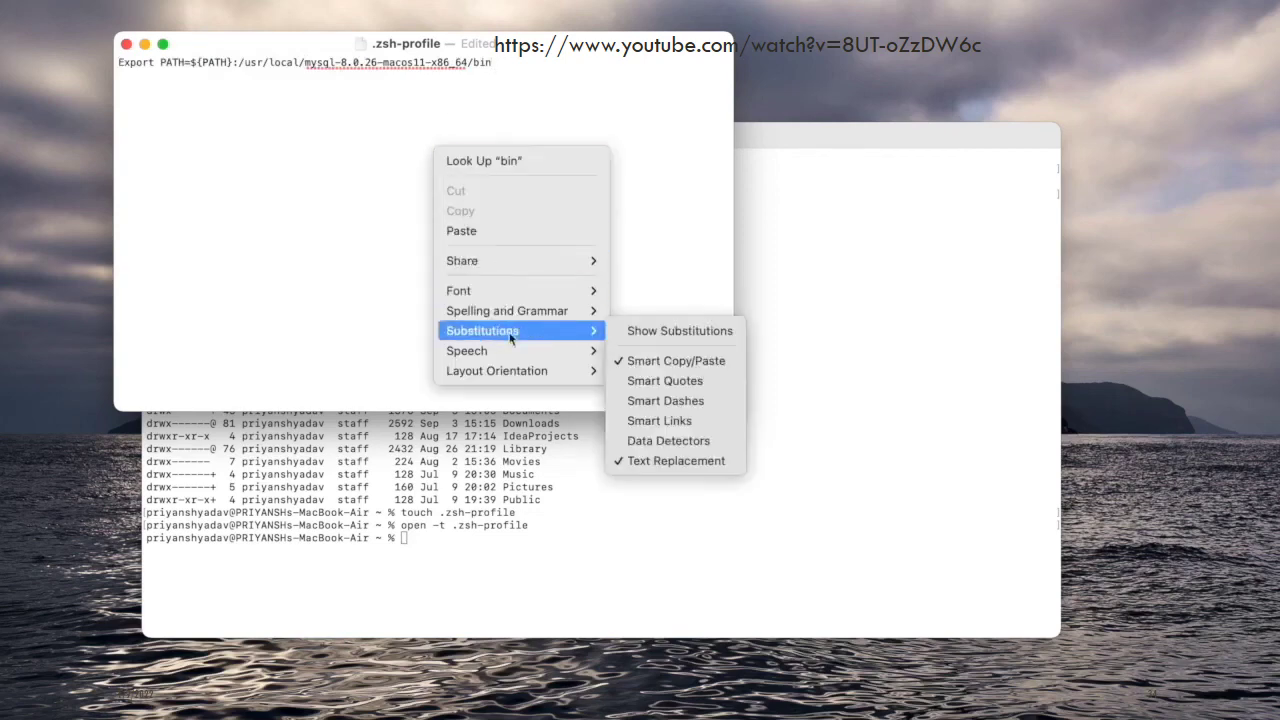
mouse_move(510, 288)
click(655, 288)
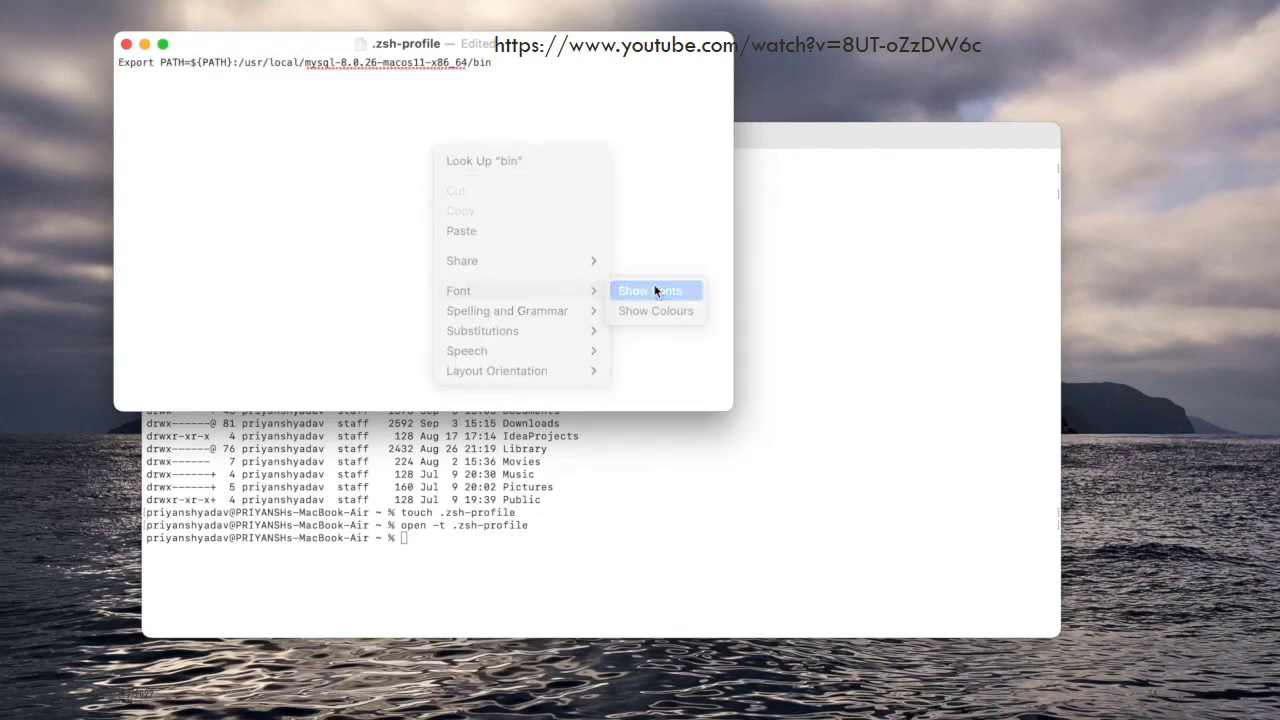
click(1176, 639)
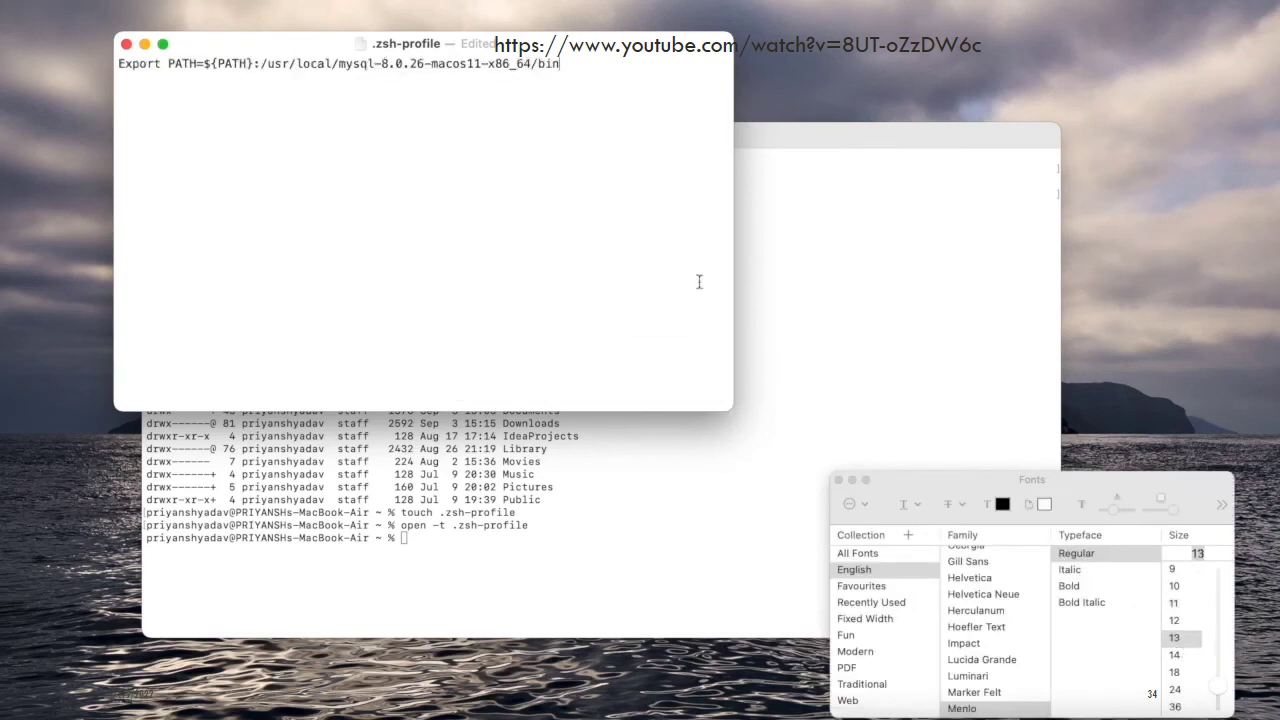
click(838, 481)
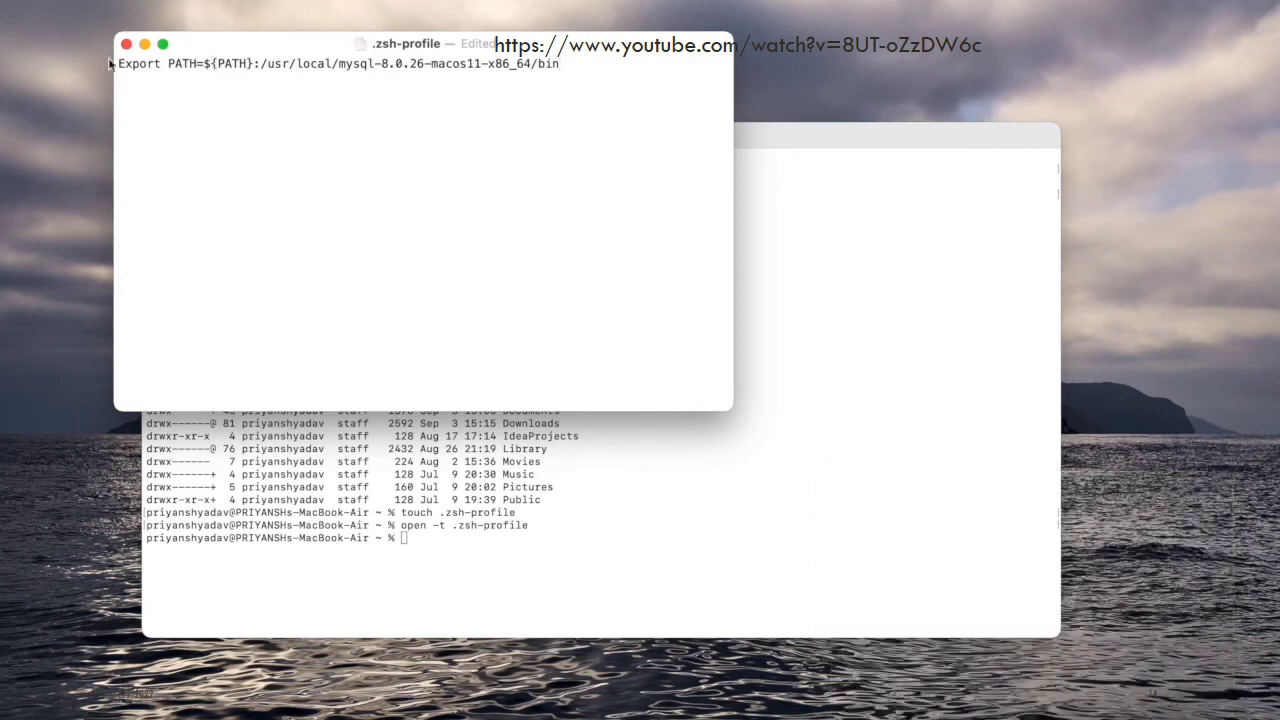
Save .zsh-profile, close the document, and close the Terminal window
click(112, 0)
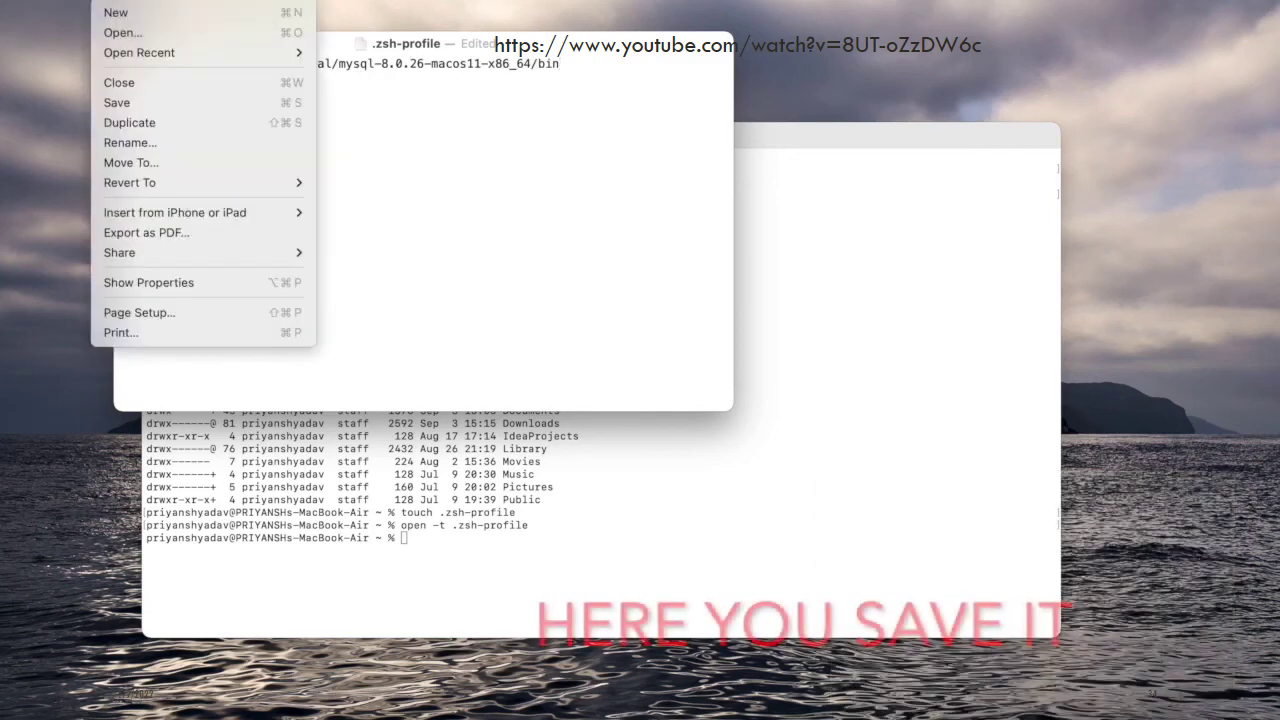
click(156, 105)
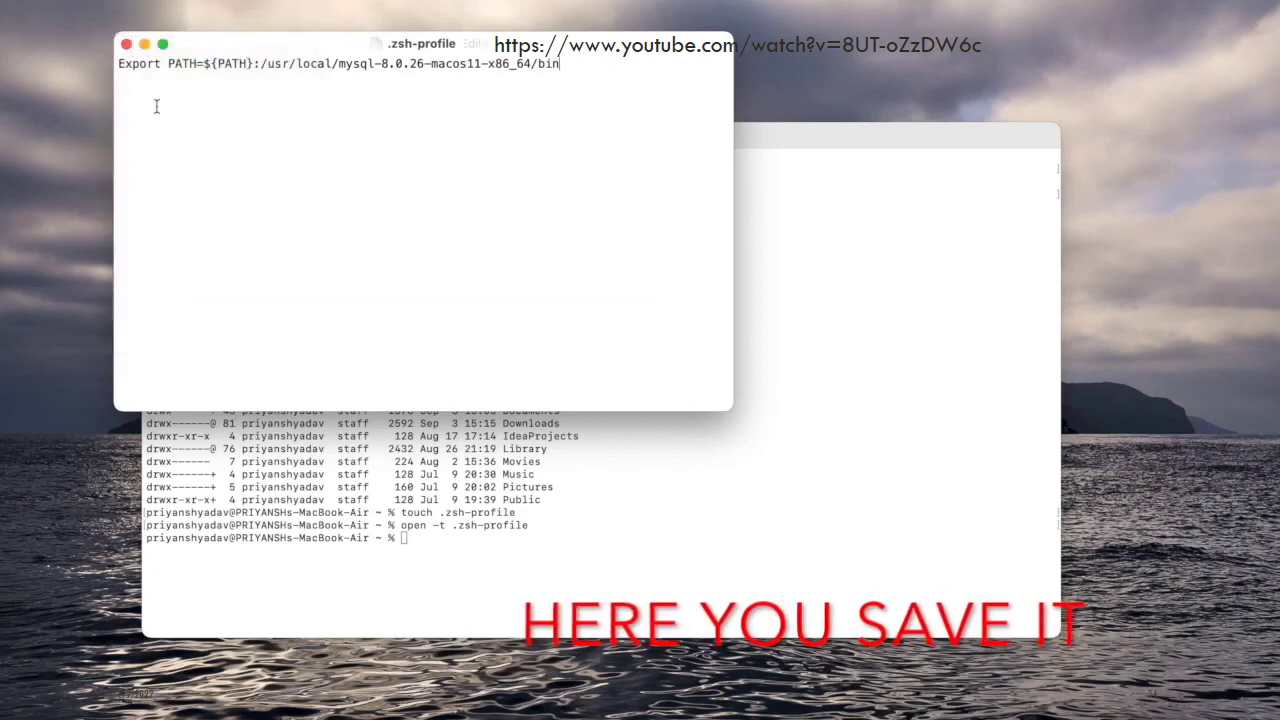
click(126, 44)
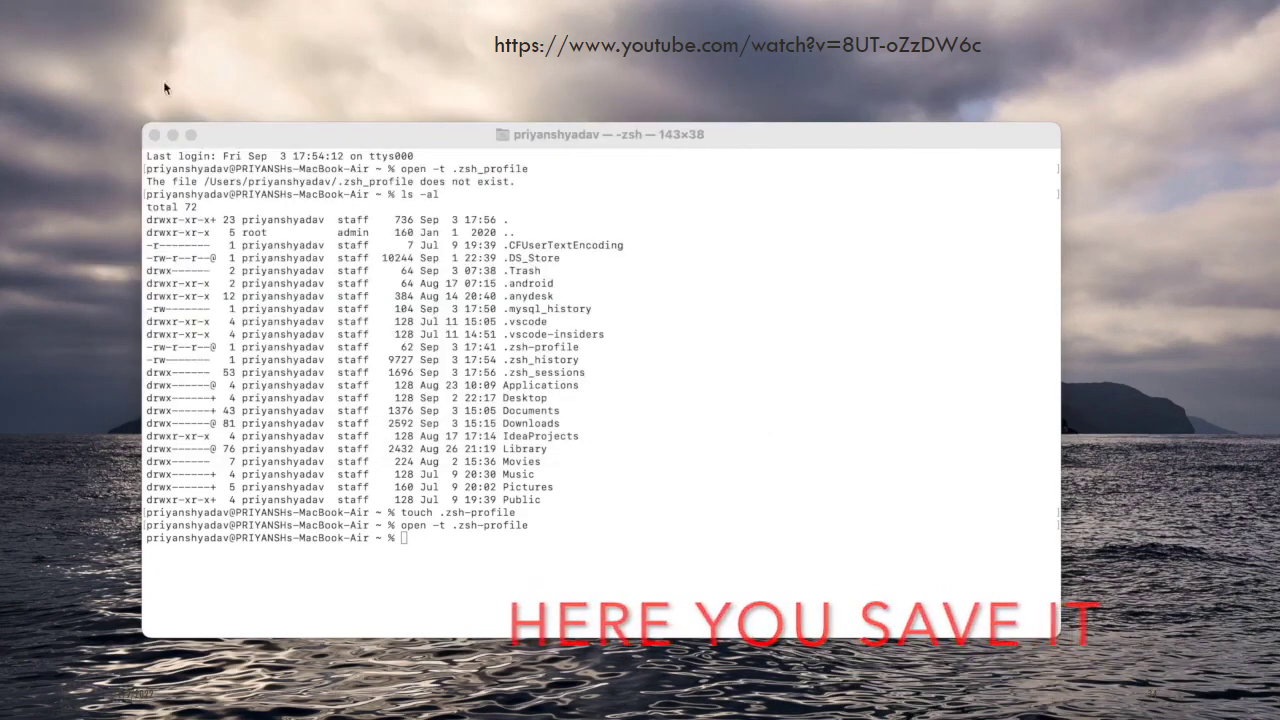
click(154, 135)
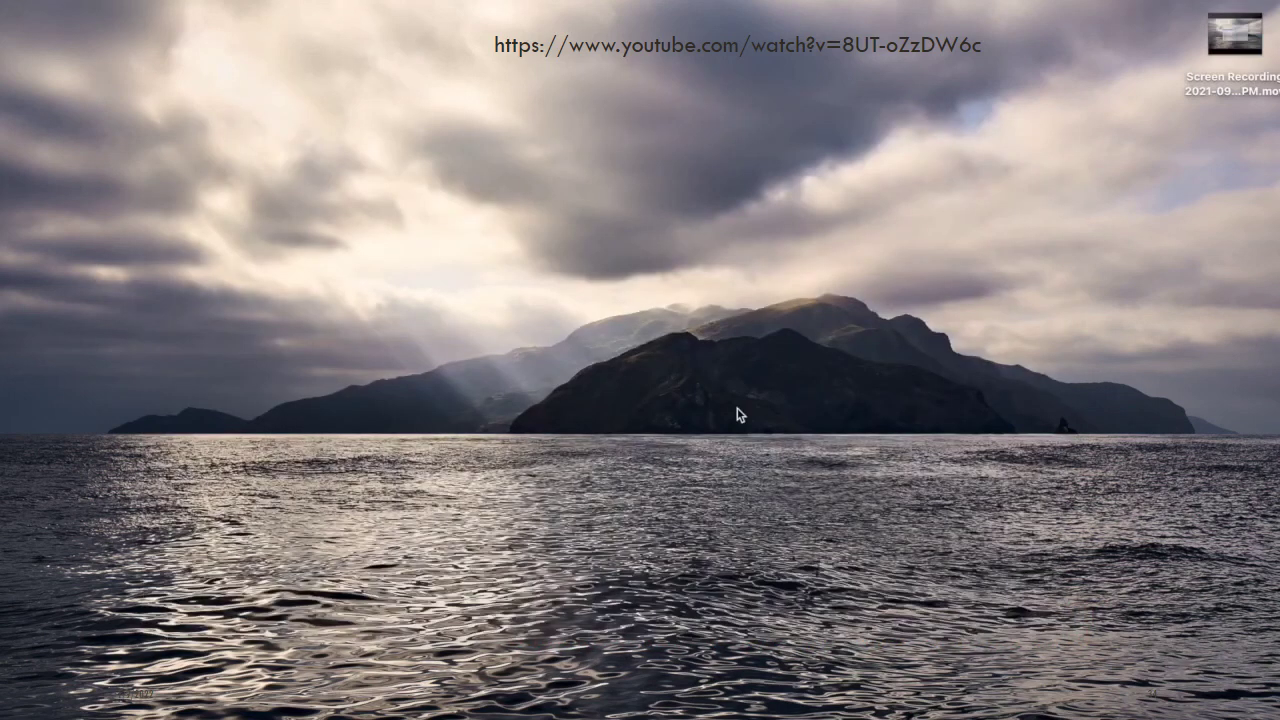
Launch a new Terminal window and resize it to 150 columns by 41 rows
key(super+space)
text(ter)
key(Return)
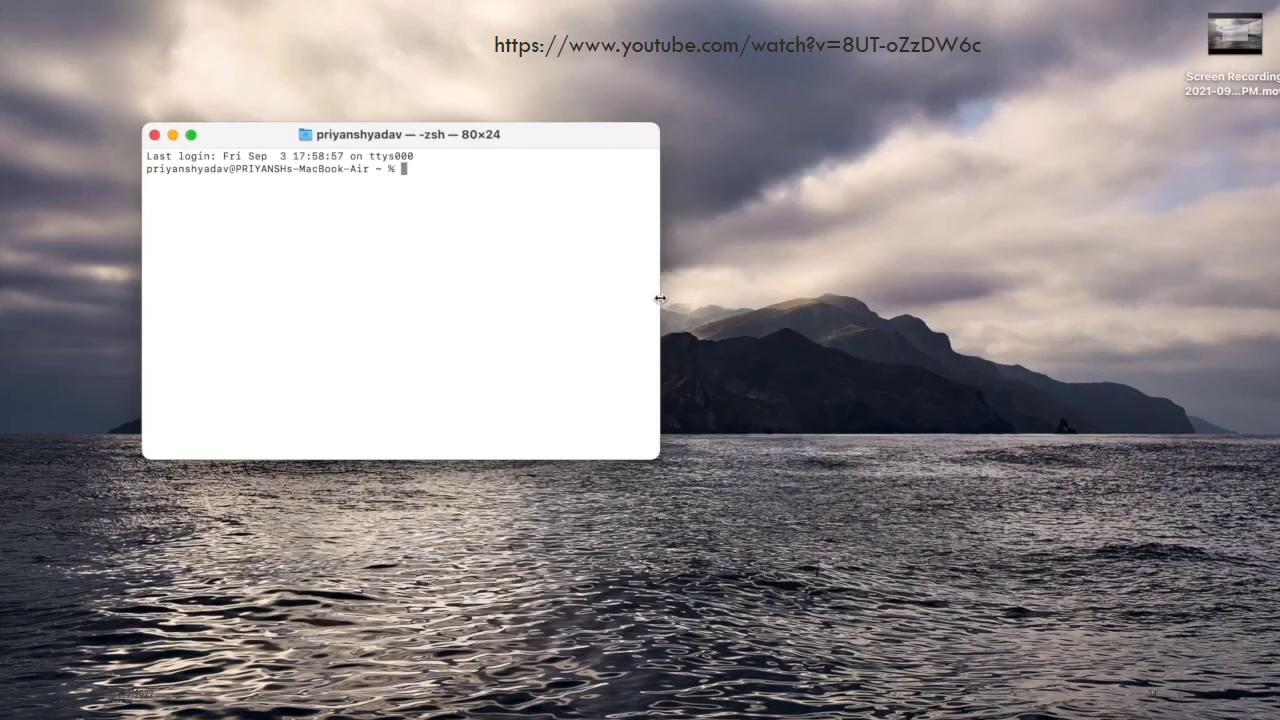
drag(659, 299, 1104, 305)
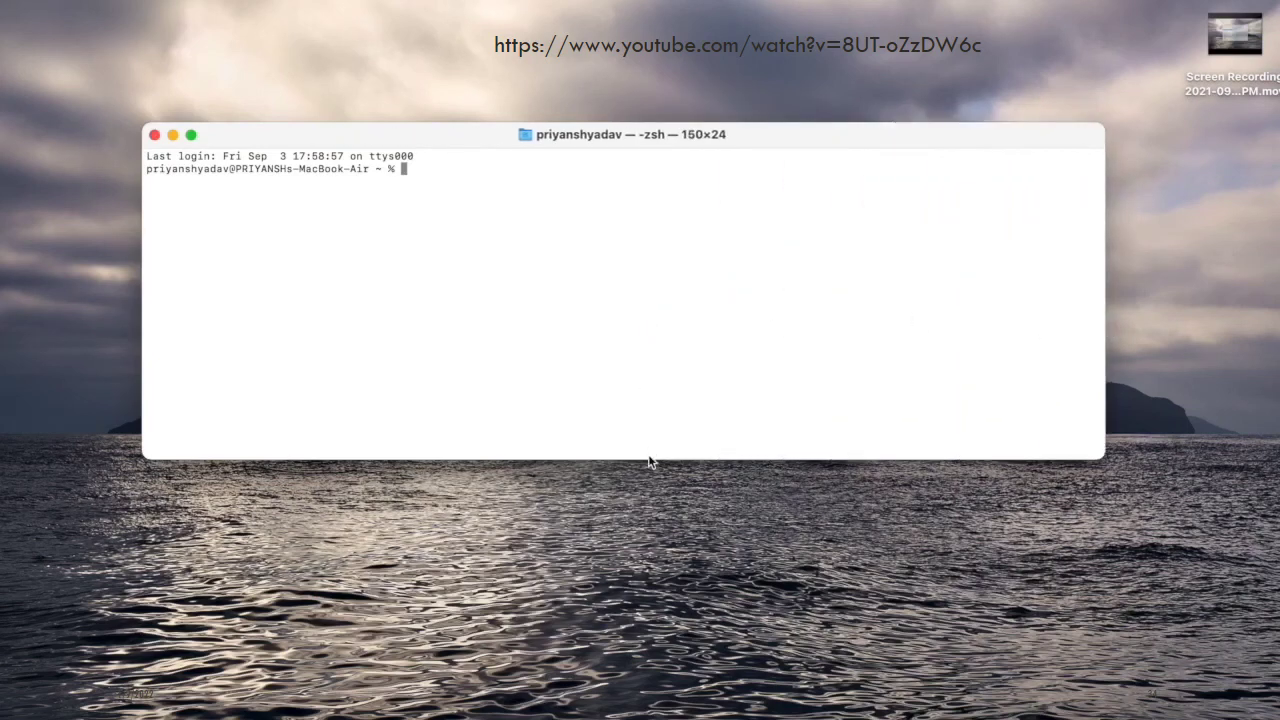
drag(649, 459, 672, 676)
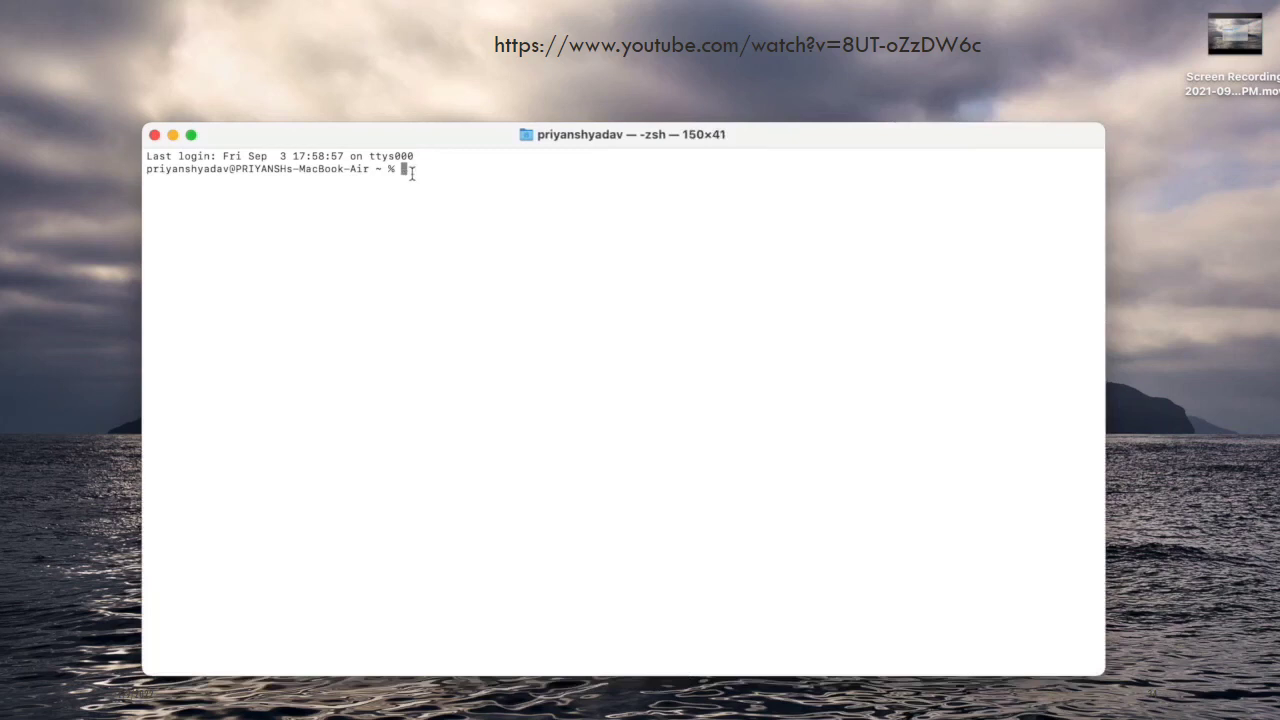
Define the alias mysql=/usr/local/mysql/bin/mysql and test running mysql through it
text(mysql)
key(Return)
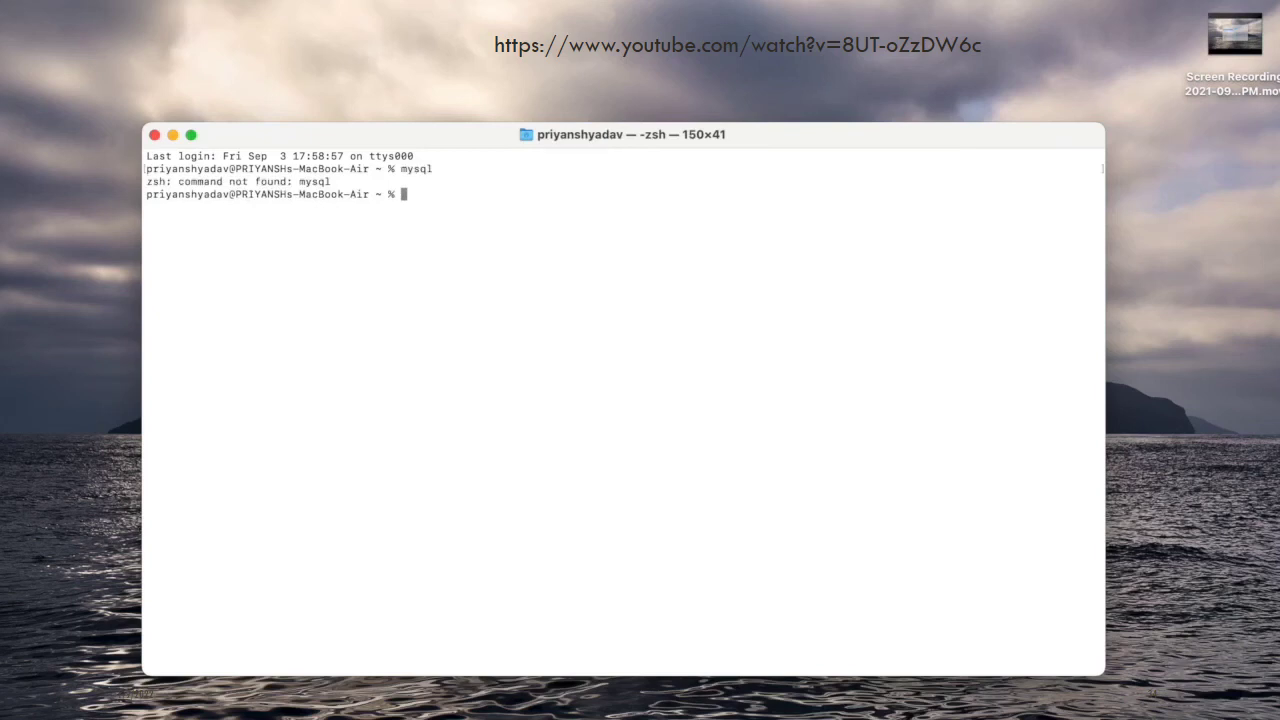
text(al)
text(is)
text(s)
text( mysql)
text(=)
text(/usr)
text(/local)
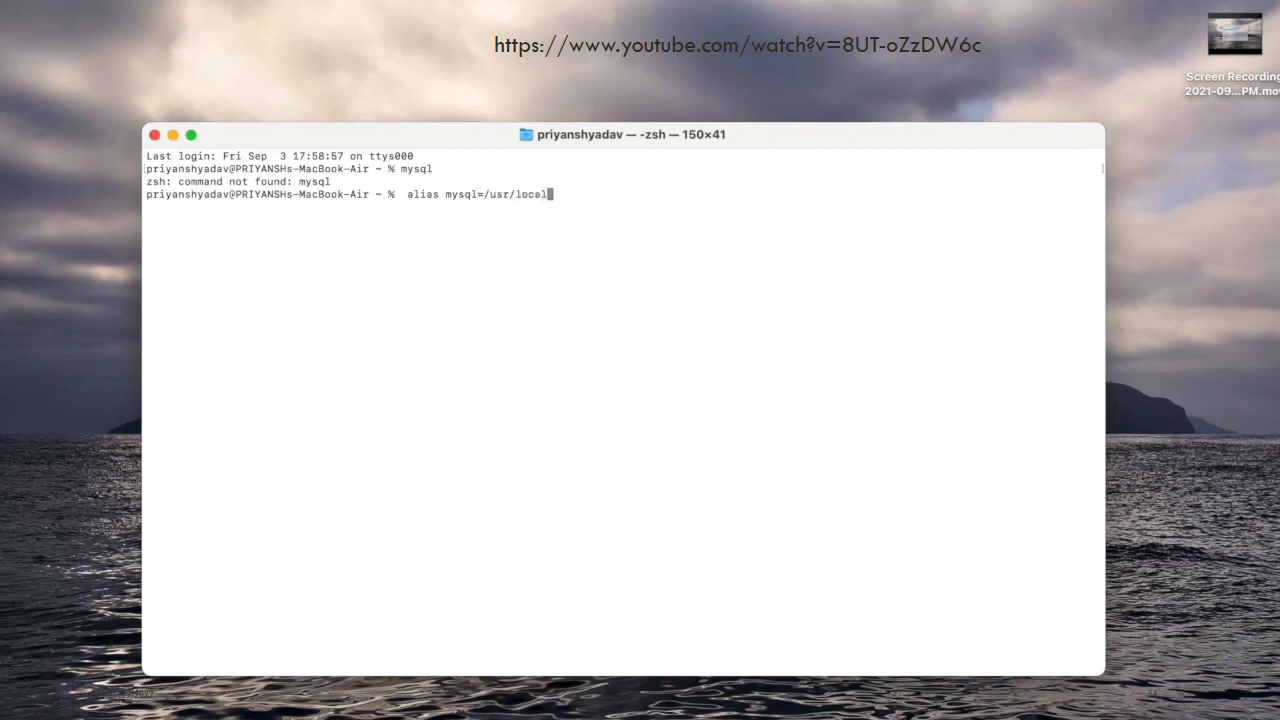
text(/mysql/bin/mysql)
key(Return)
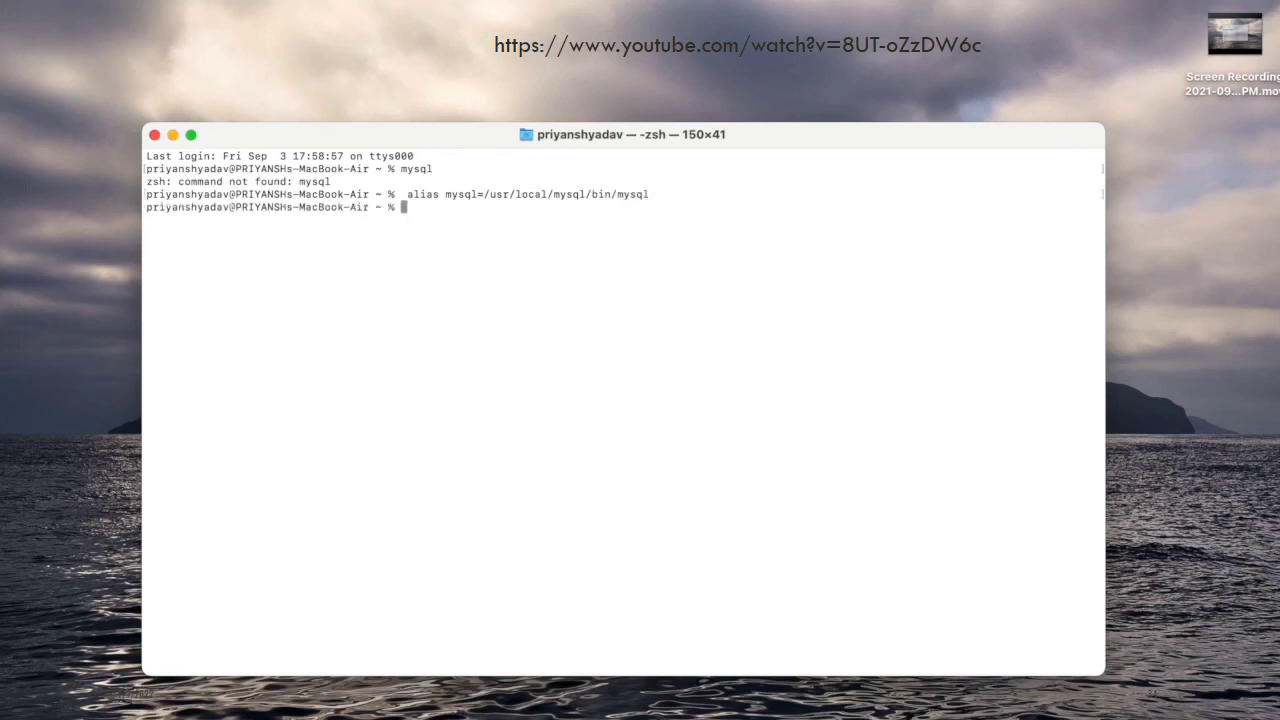
text(mysql)
key(Return)
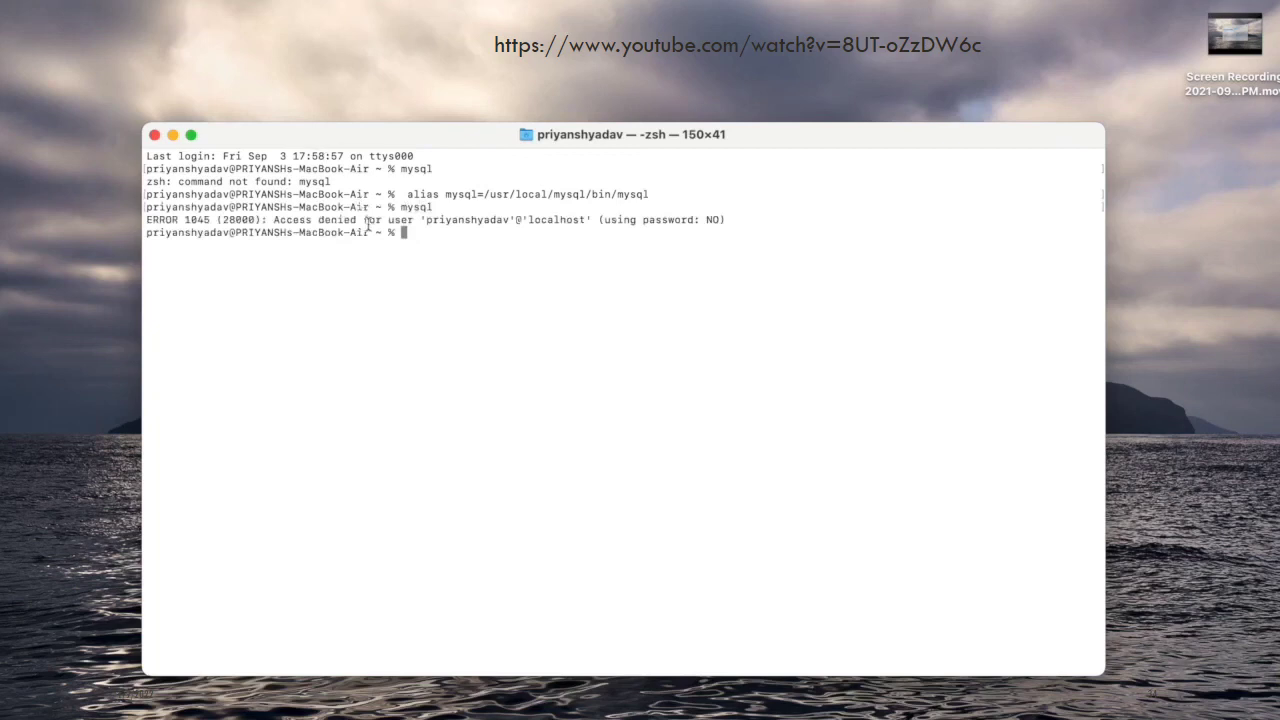
Clear the access-denied error from the terminal screen with clear
drag(357, 221, 729, 222)
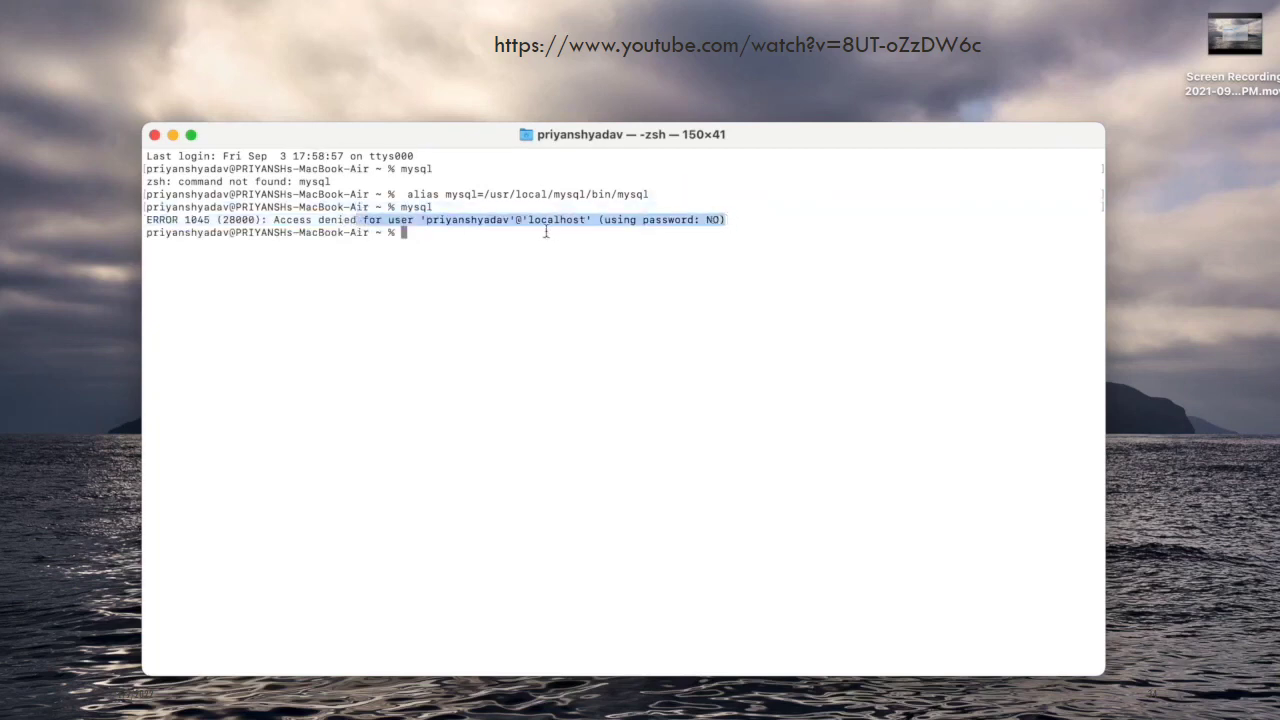
click(513, 226)
text(clear)
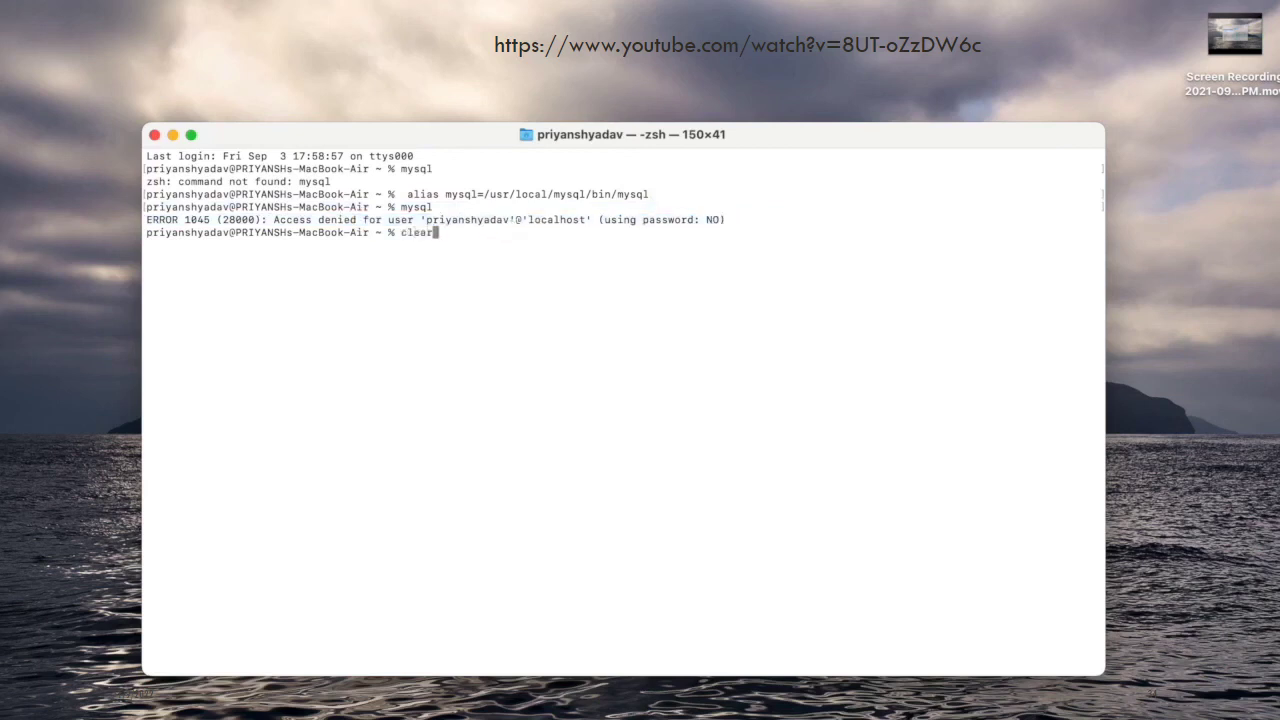
key(Return)
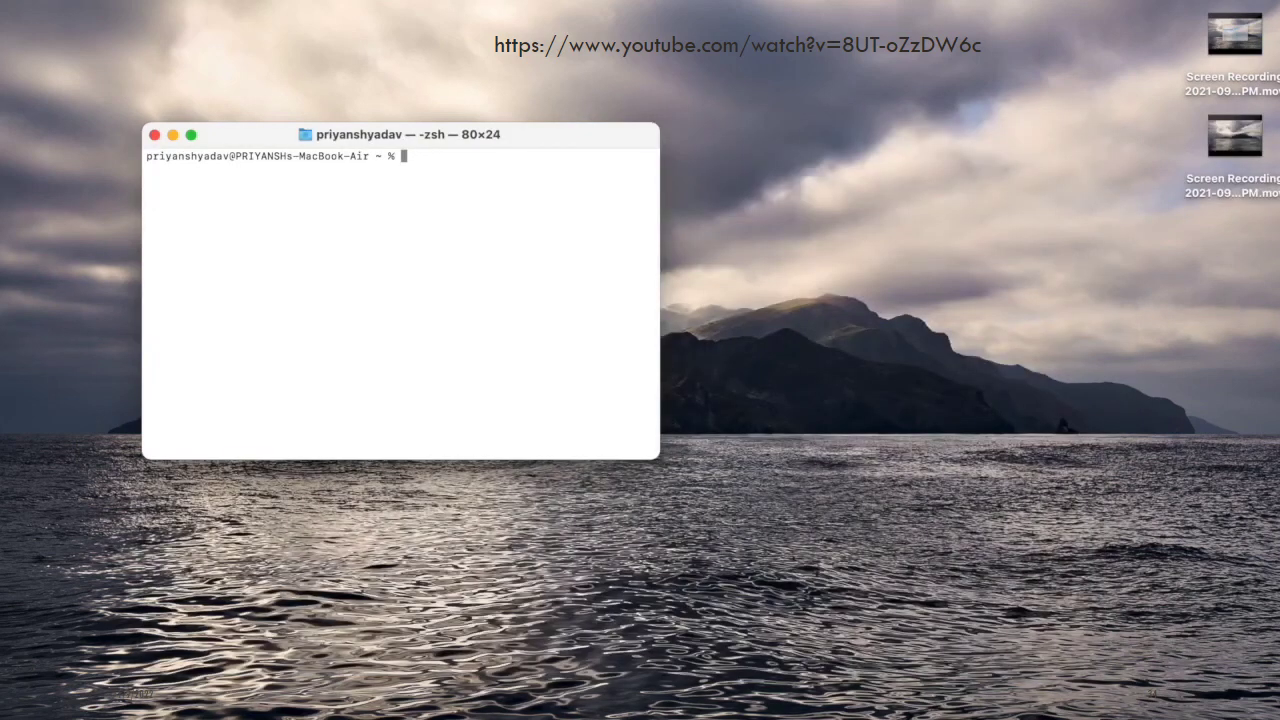
Log in to MySQL as root with the recalled command and show the connection status
key(Up)
key(Up)
key(Up)
key(Return)
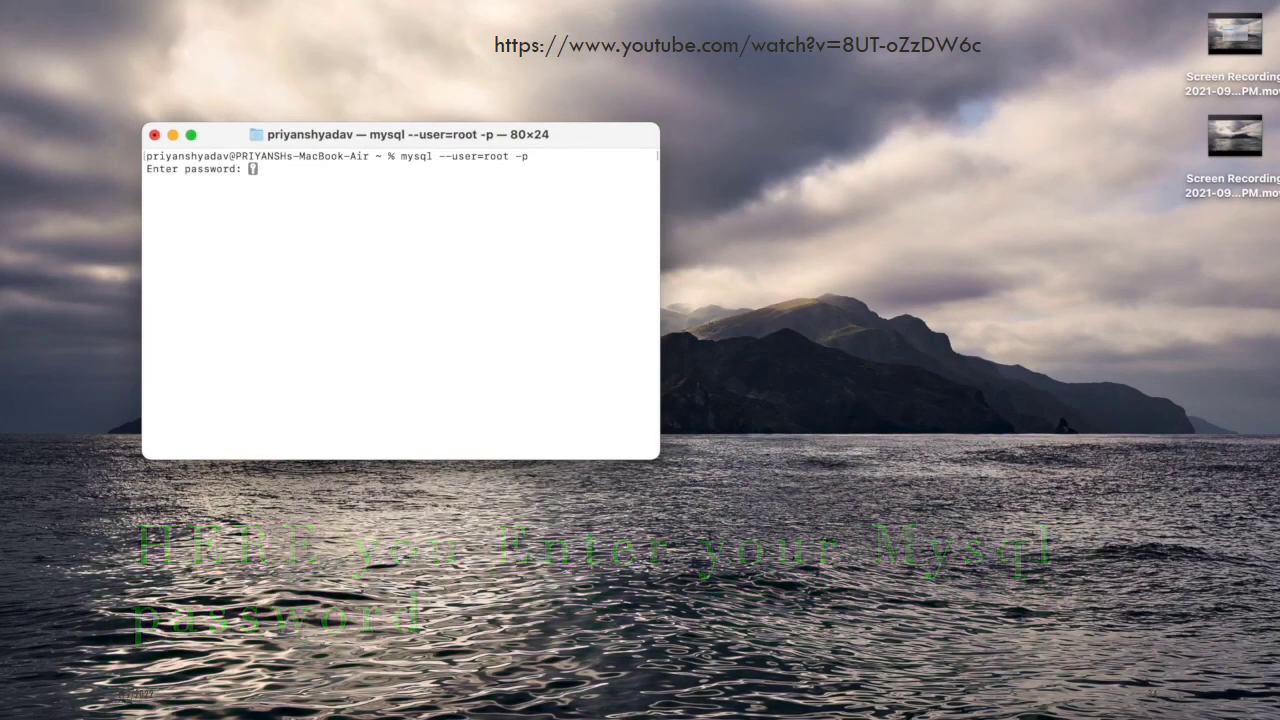
key(Return)
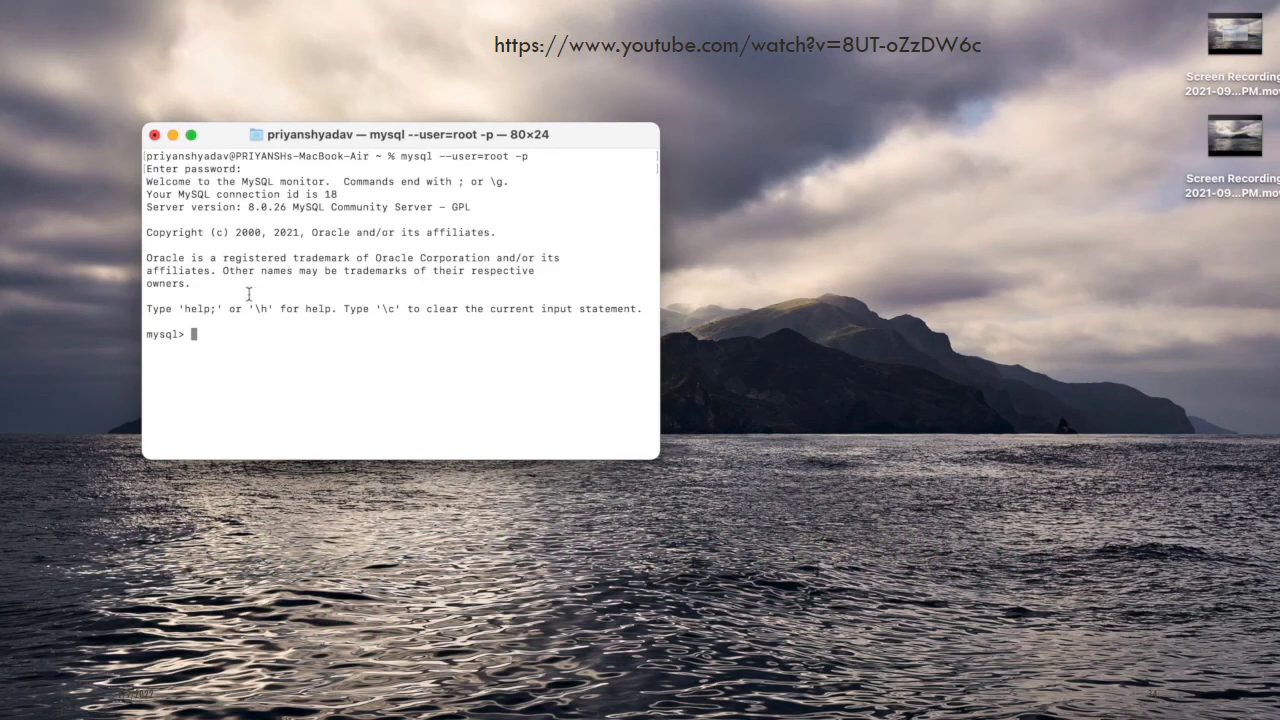
text(status)
key(Return)
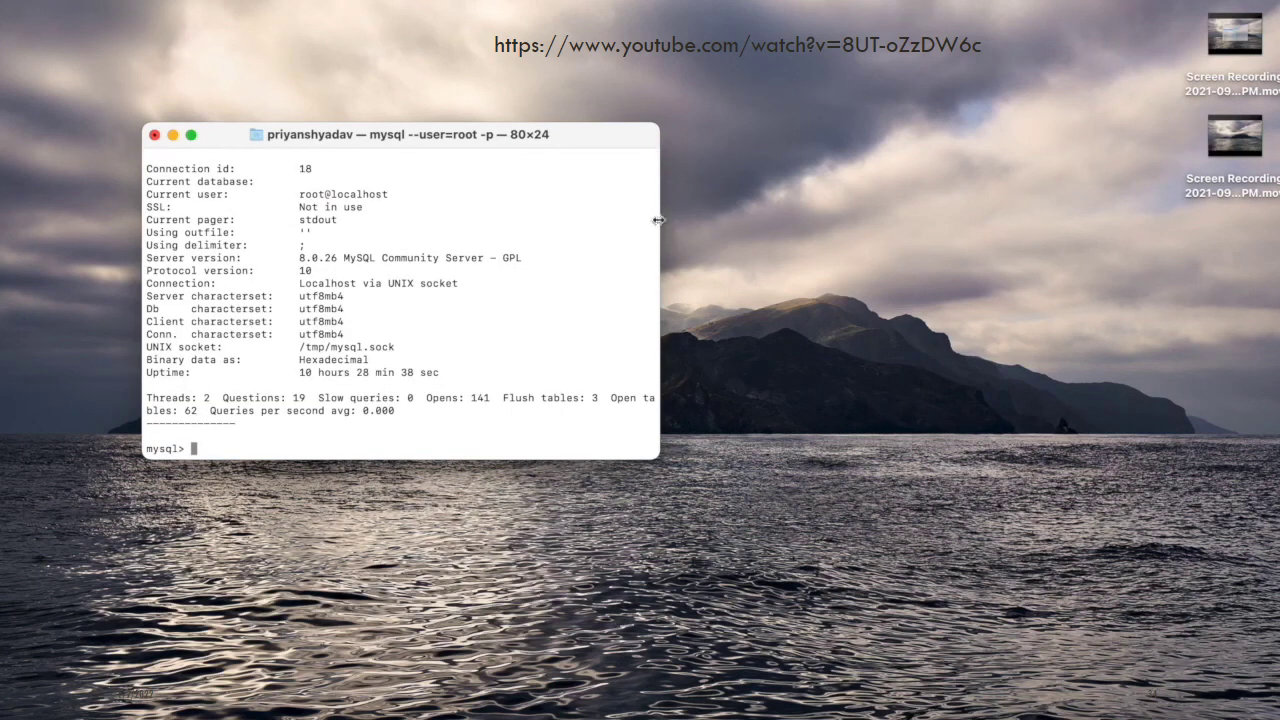
Enlarge the terminal to 168 columns and list all databases with show databases;
drag(658, 220, 1218, 220)
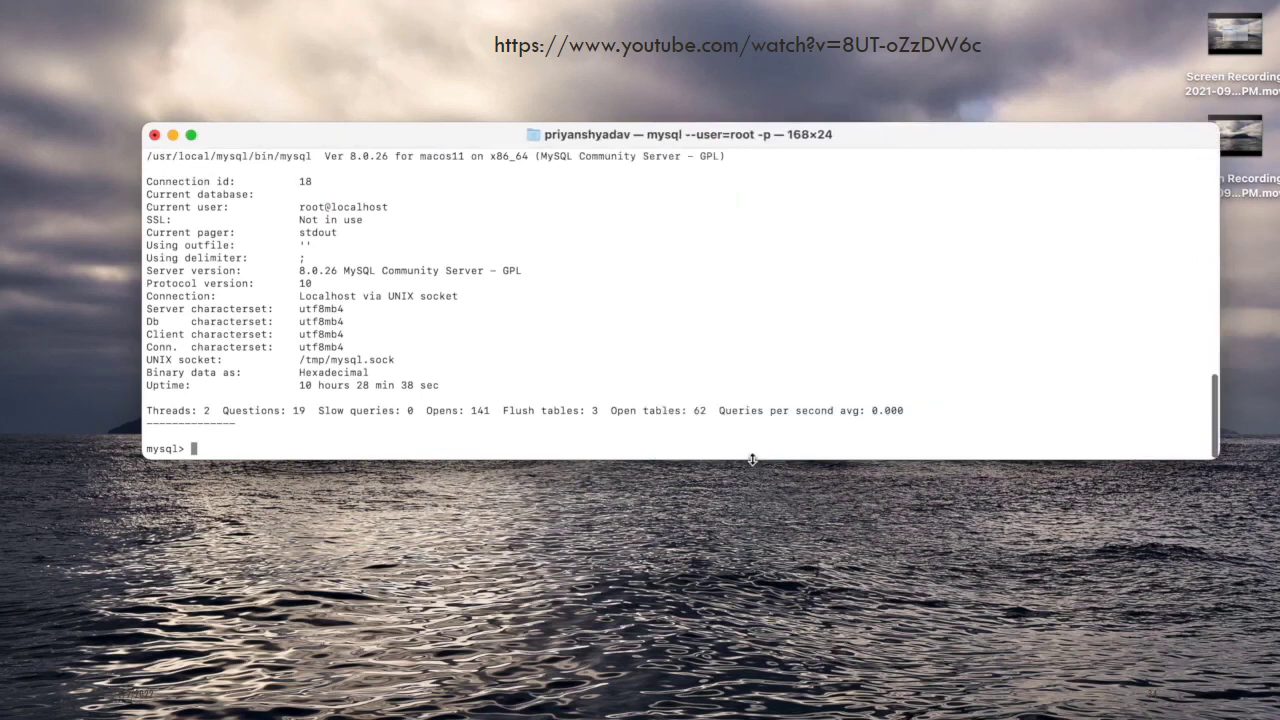
drag(752, 459, 752, 676)
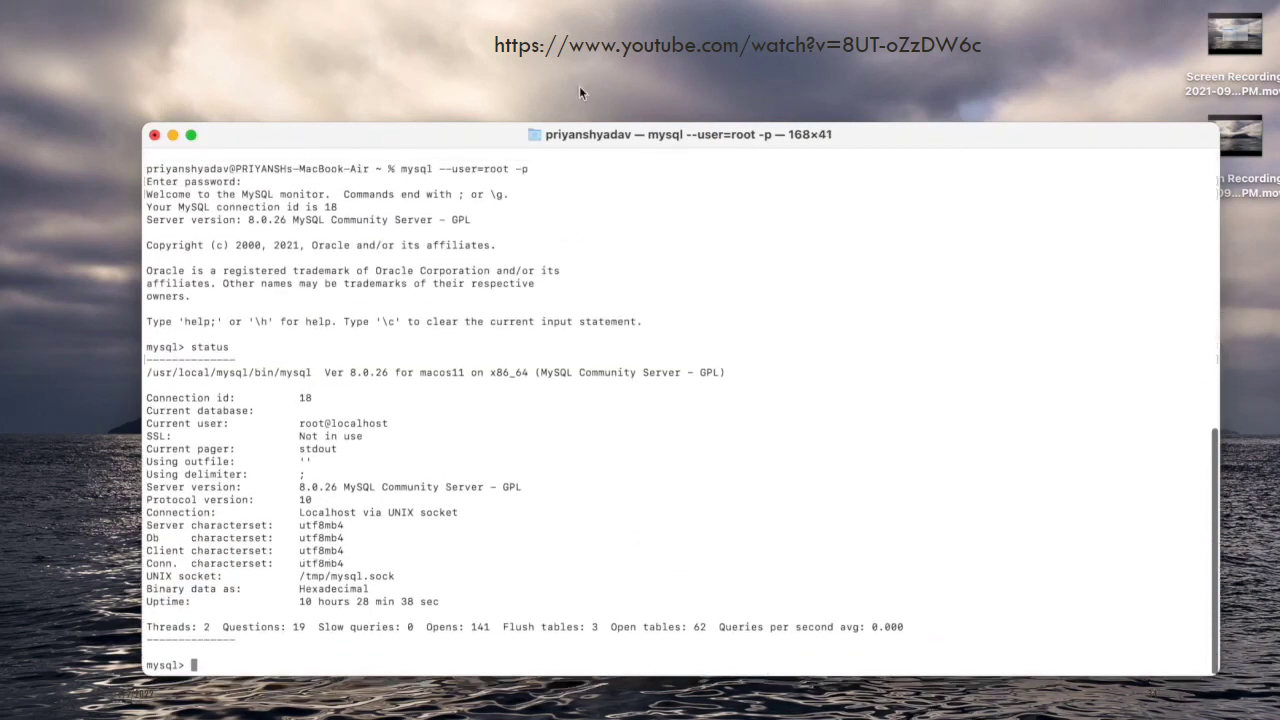
drag(579, 122, 574, 17)
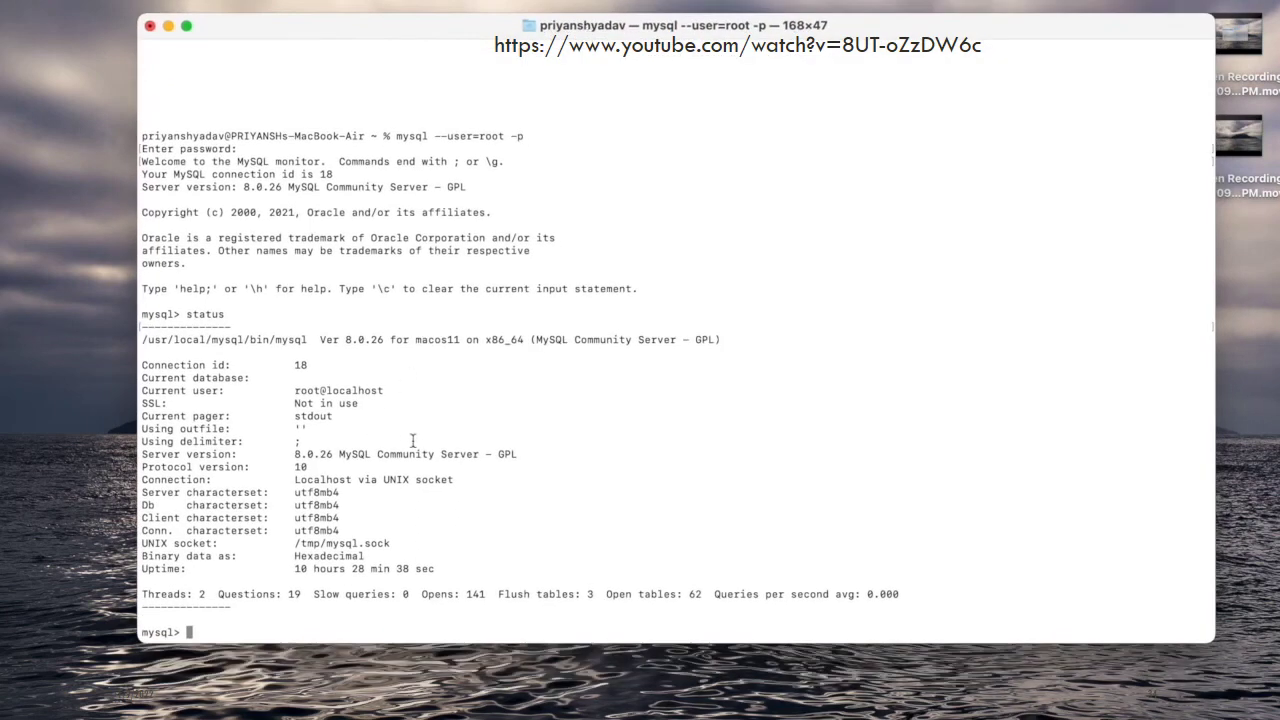
text(show databas)
text(es;)
key(Return)
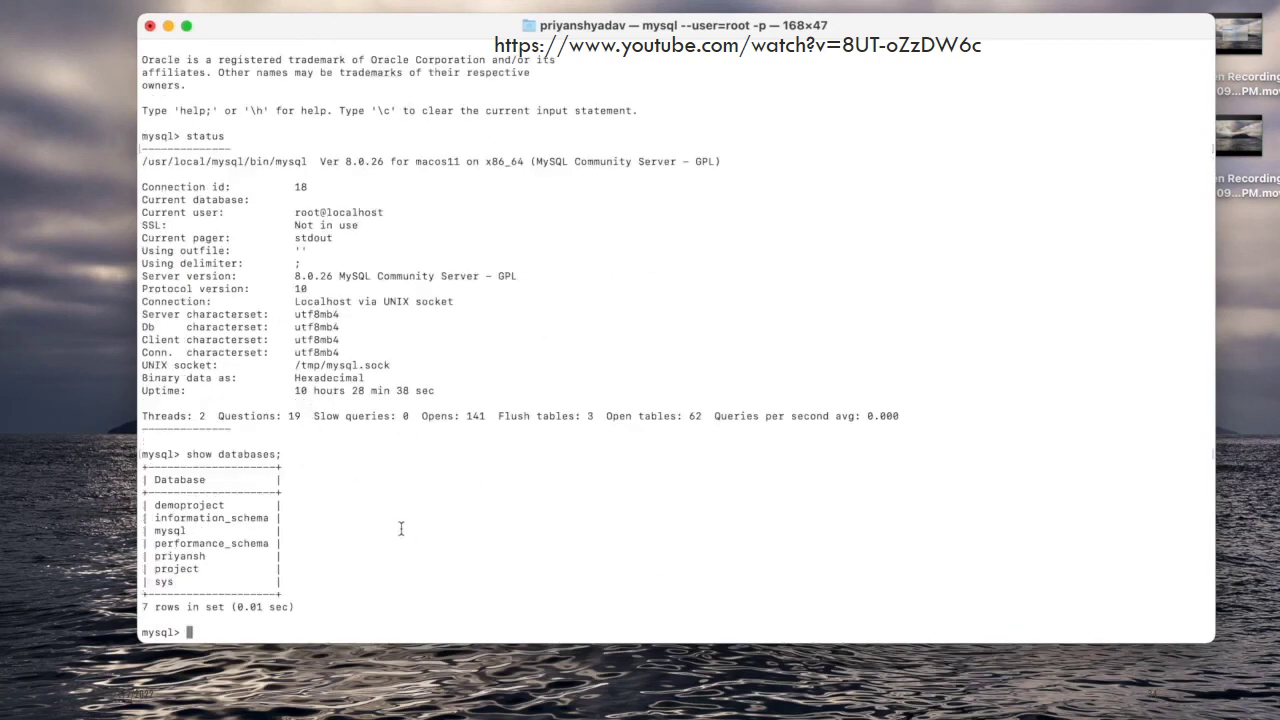
Switch to the working database, list its tables, and run select * from orders;
text(use priyansh;)
key(Return)
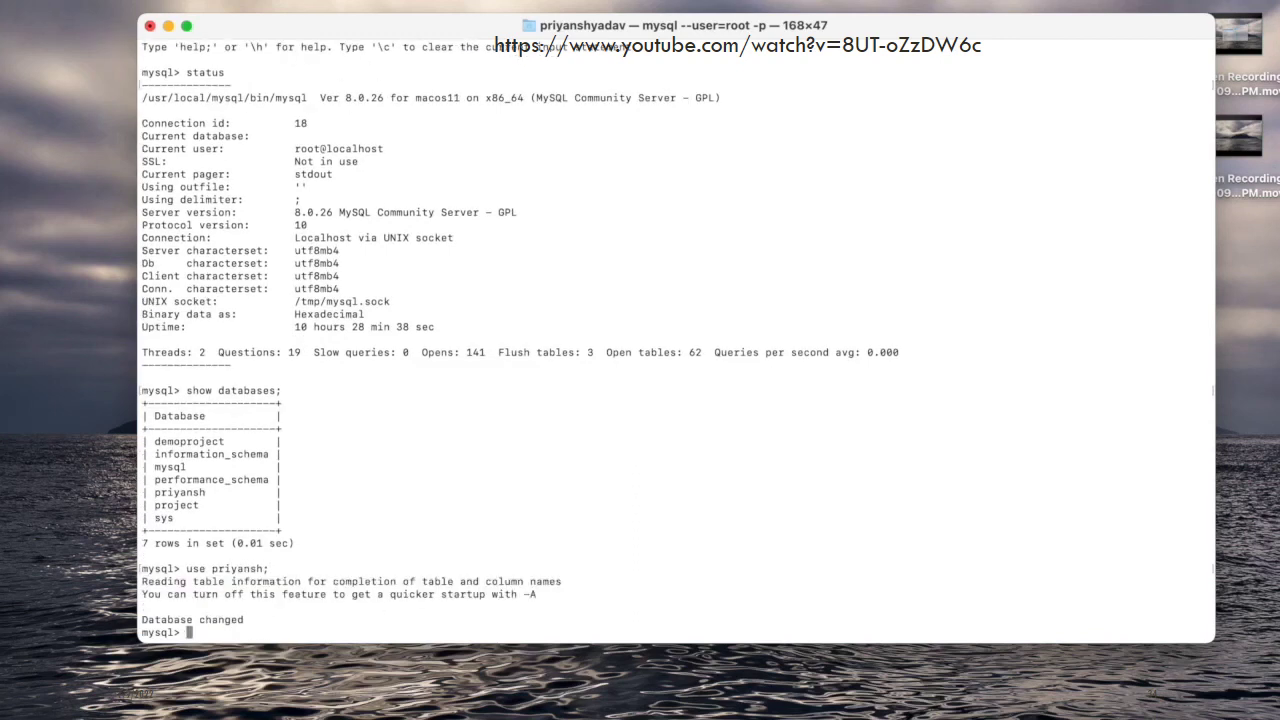
text(show tables;)
key(Return)
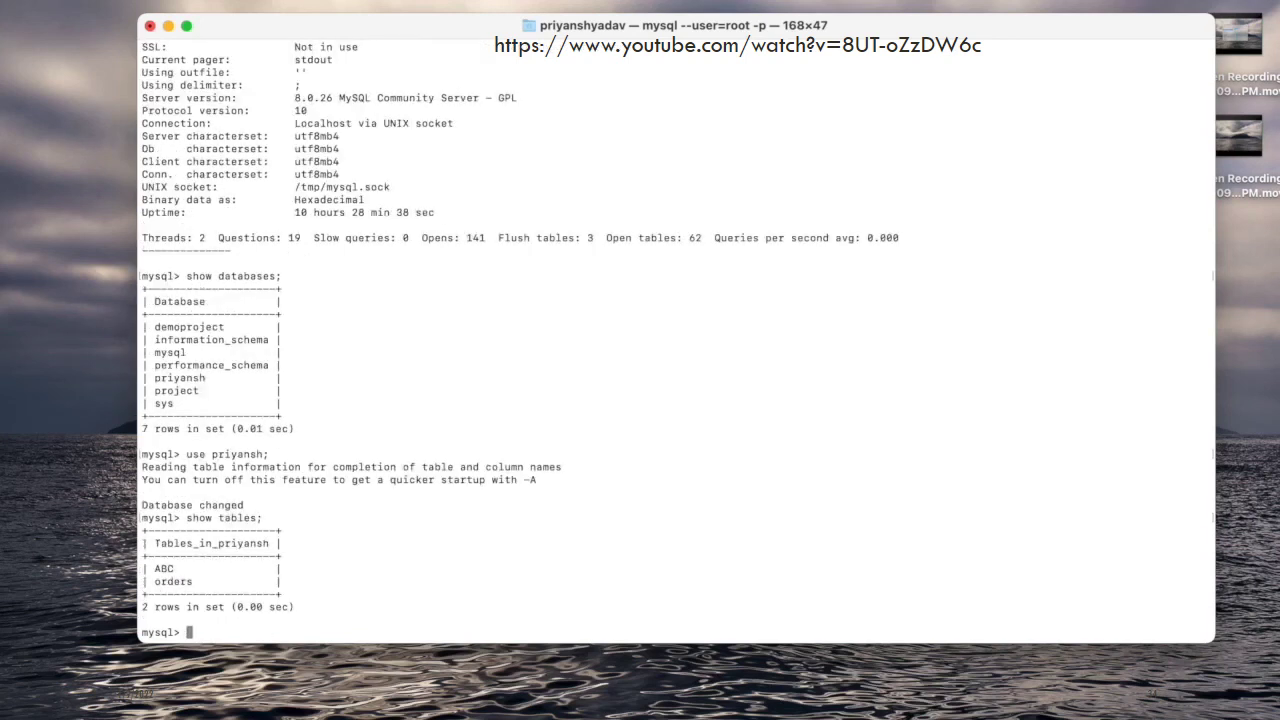
text(select * from orders;)
key(Return)
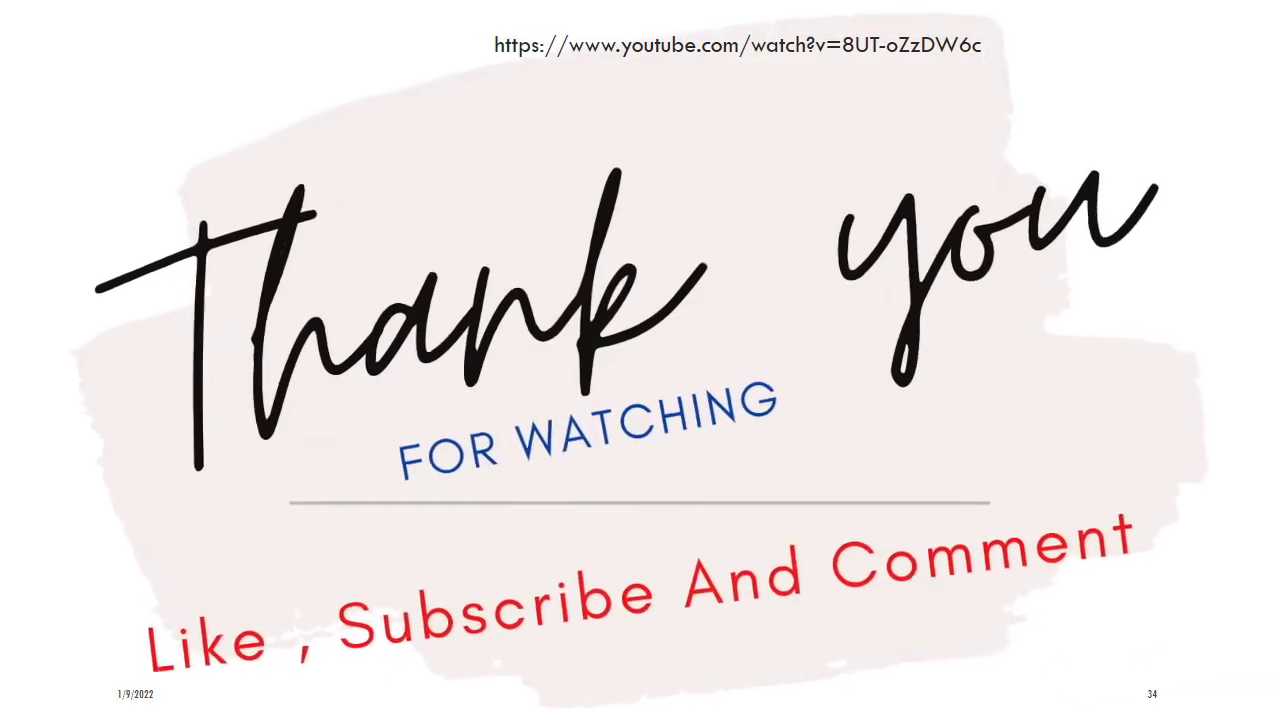
Advance past the Summary slide to the Installation Process flowchart slide
key(Right)
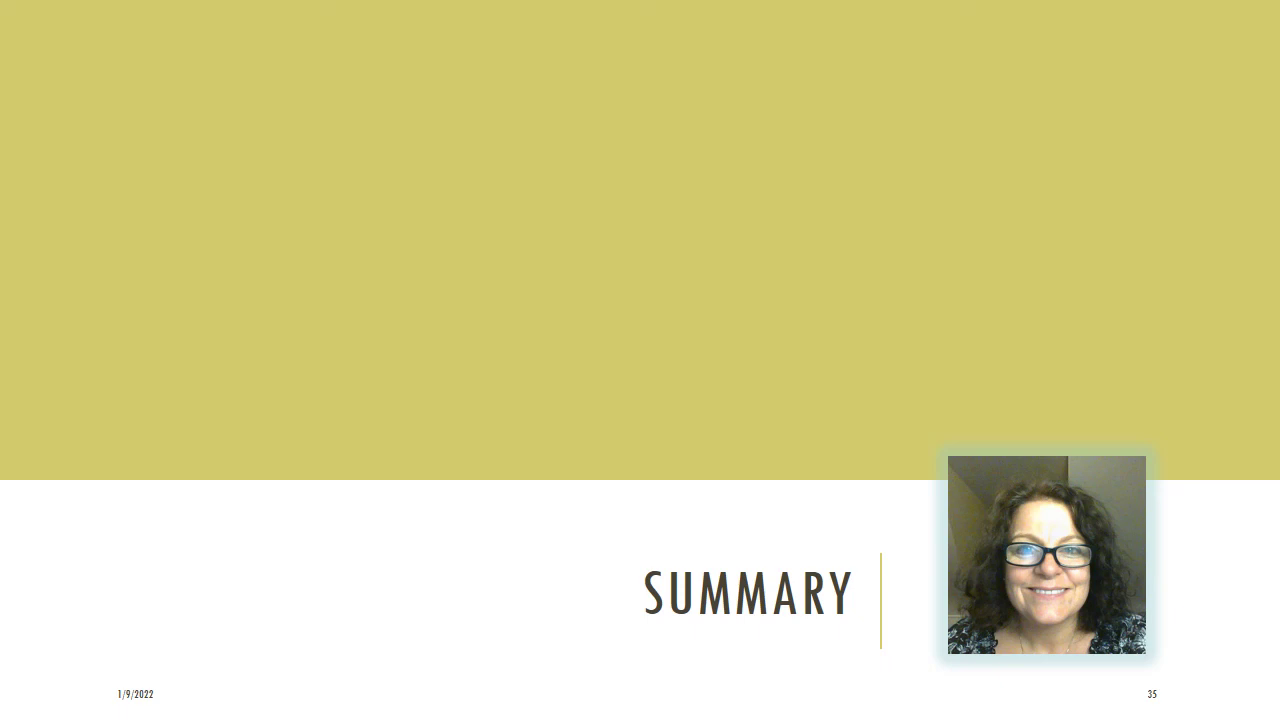
key(Right)
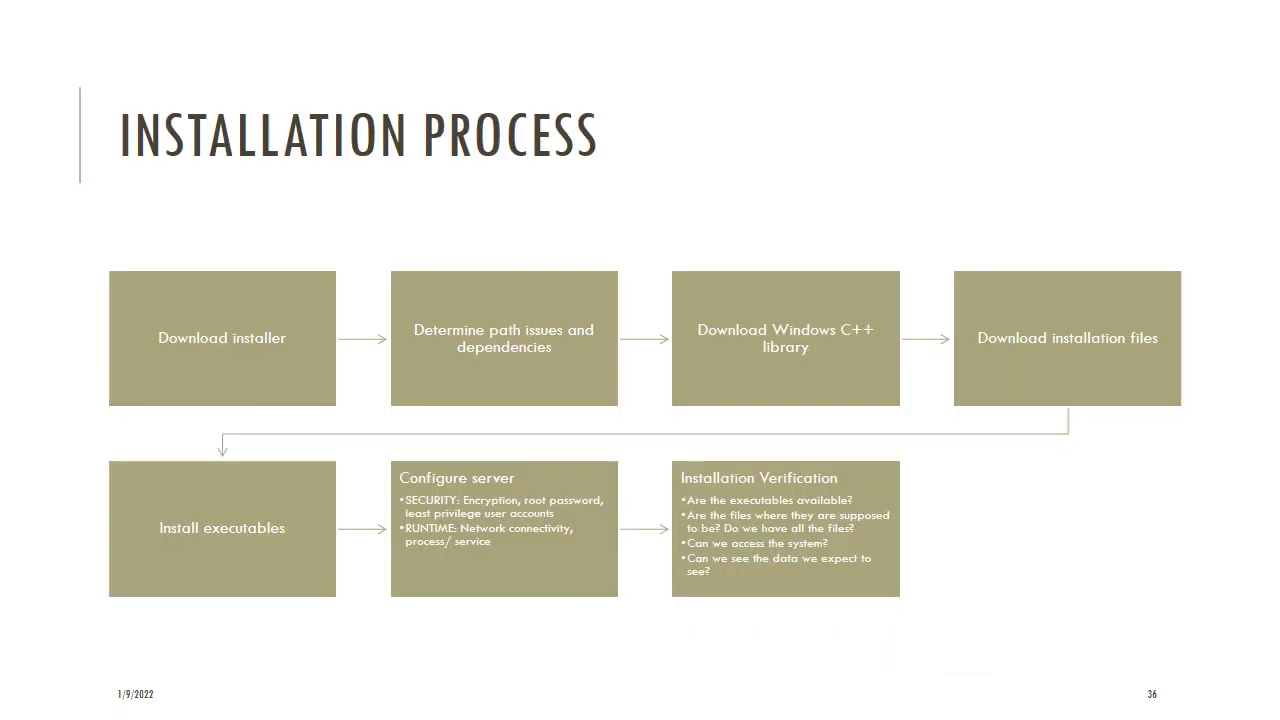